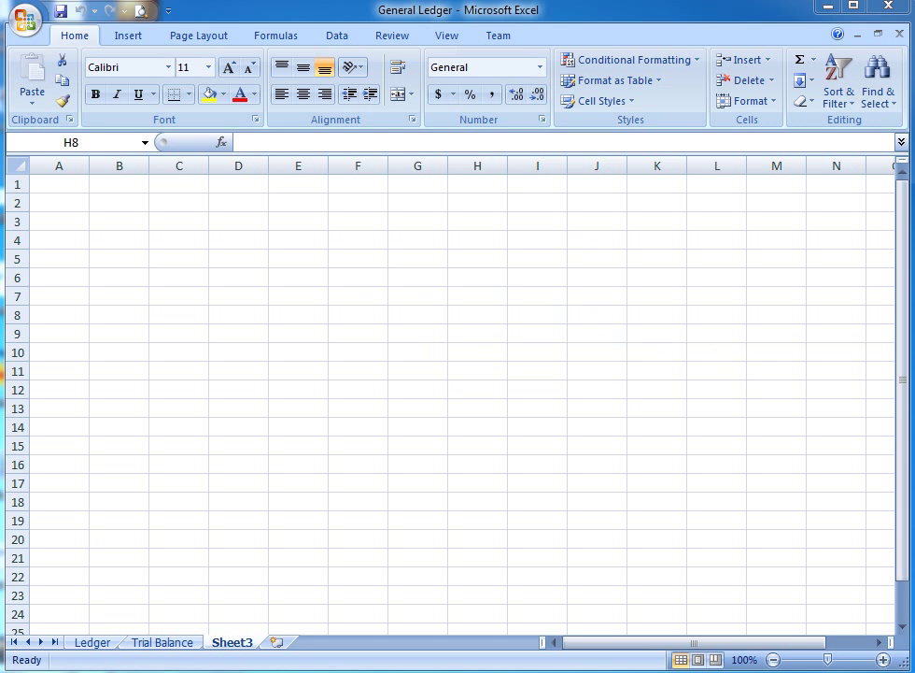
# Look over the Ledger and Trial Balance sheets, then return to the blank Sheet3.
pyautogui.click(478, 309)
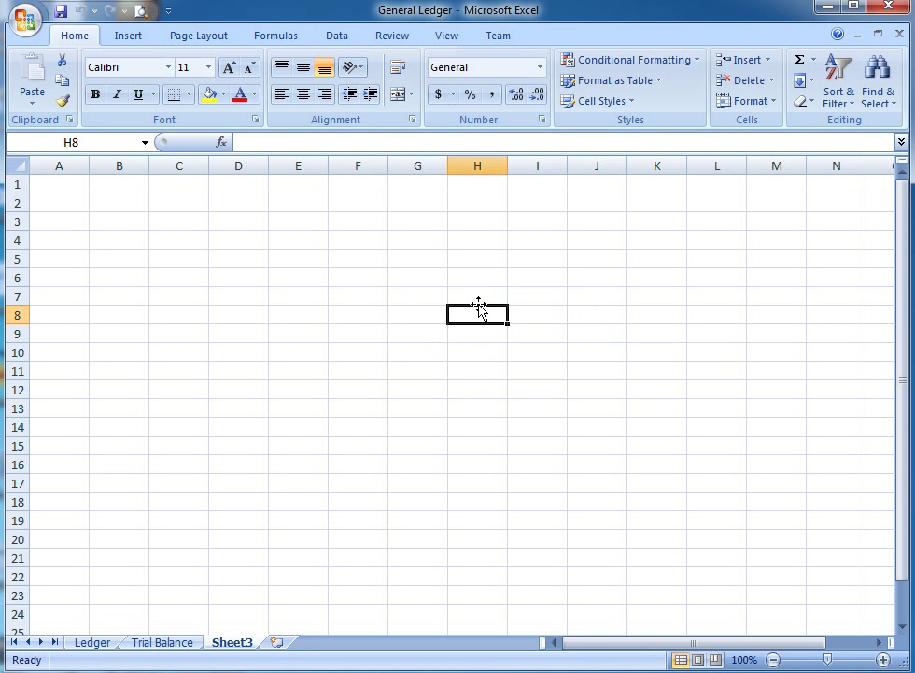
pyautogui.hotkey('ctrl', 'pageup')
pyautogui.hotkey('ctrl', 'pageup')
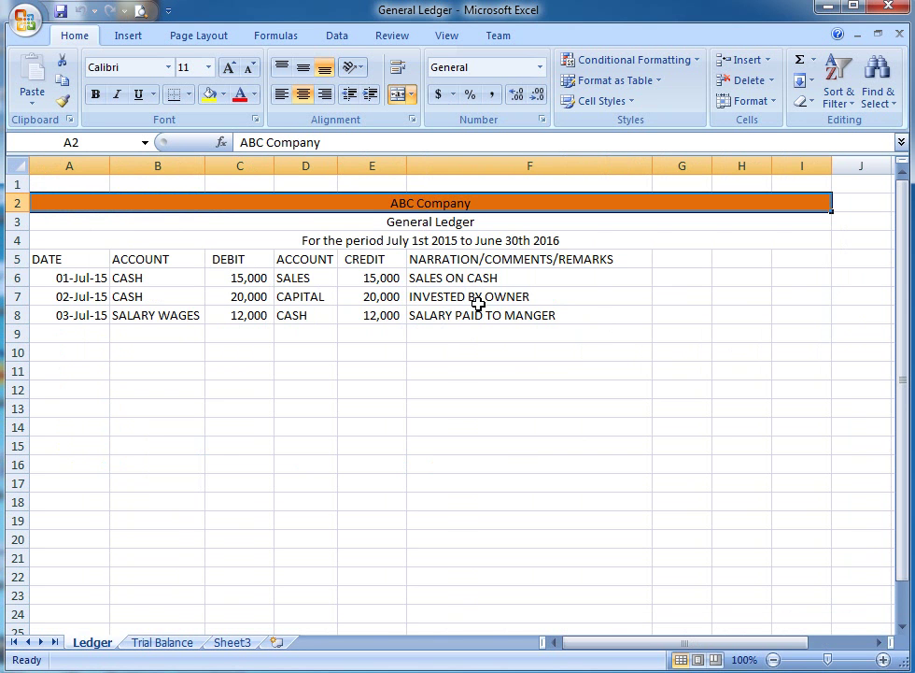
pyautogui.press('Down')
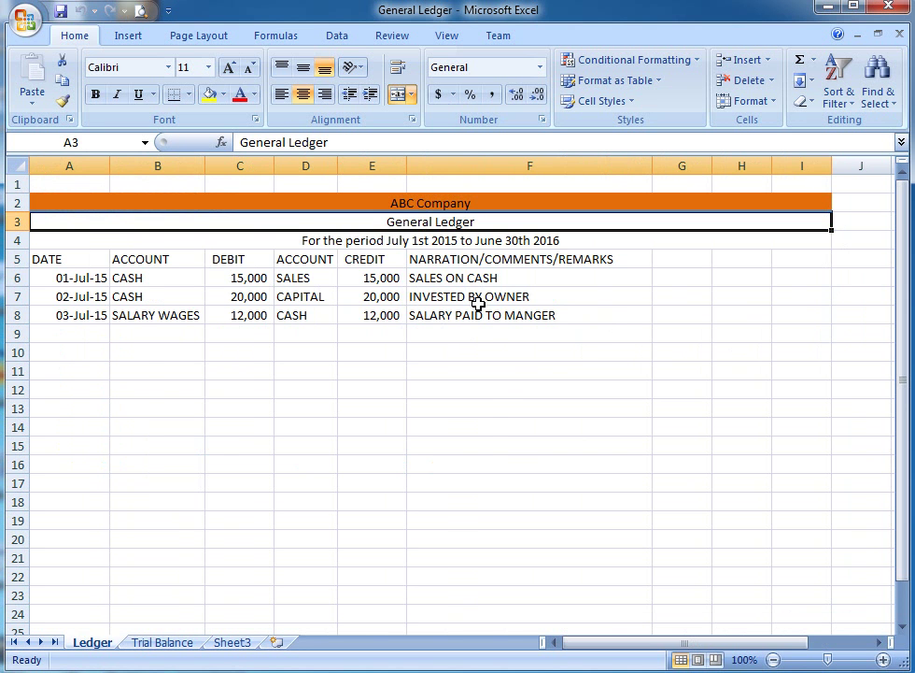
pyautogui.hotkey('ctrl', 'pagedown')
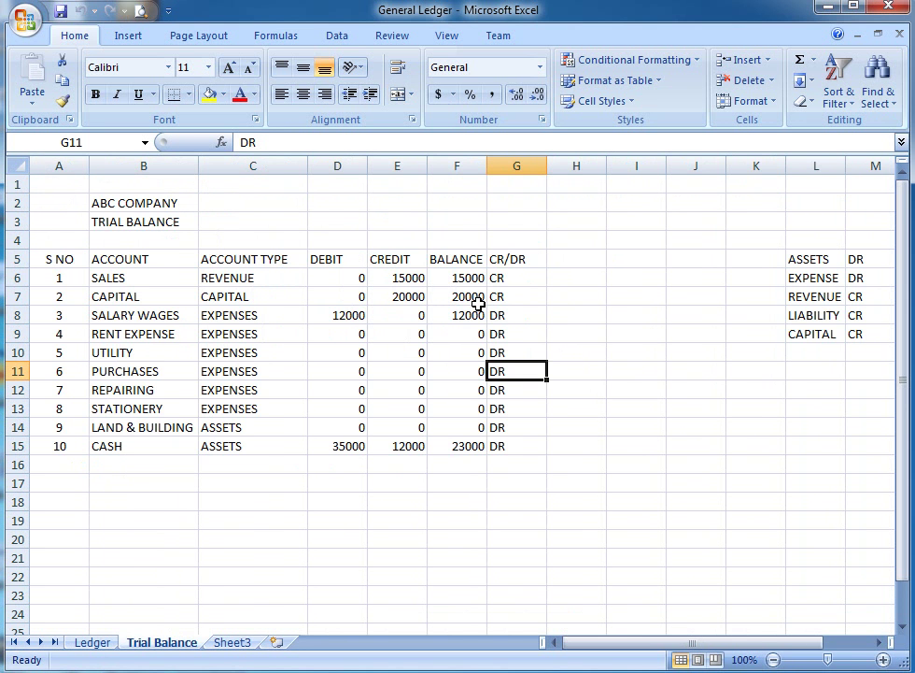
pyautogui.hotkey('ctrl', 'pagedown')
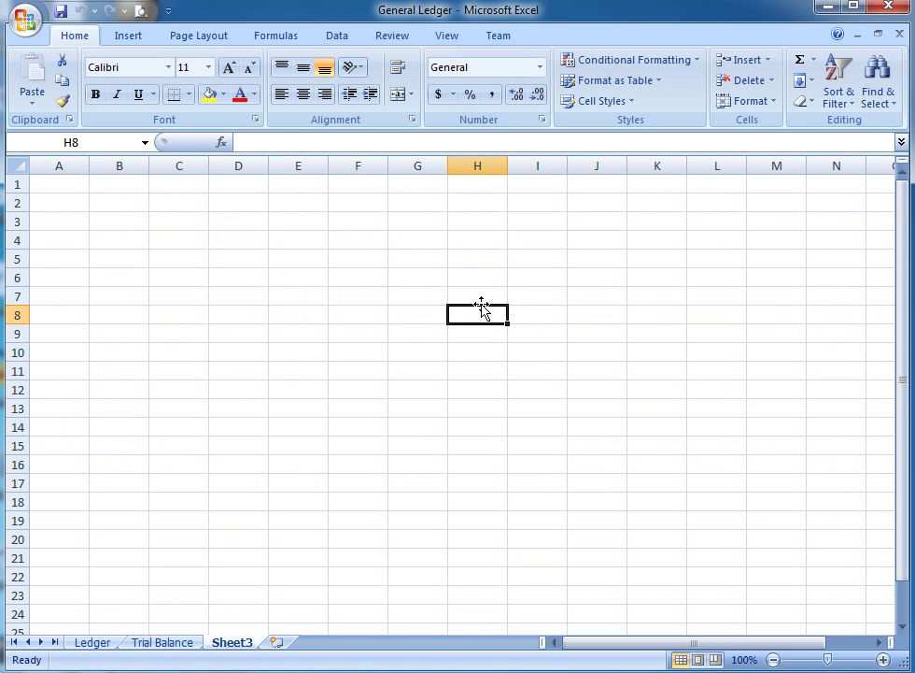
# Rename Sheet3 to 'Petty Cash'.
pyautogui.doubleClick(238, 643)
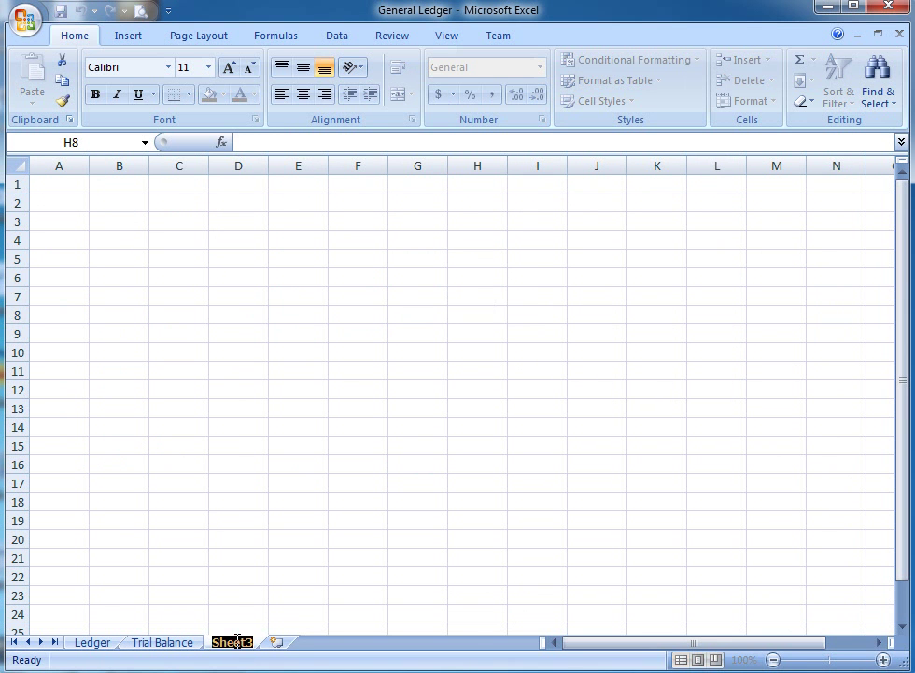
pyautogui.write('P')
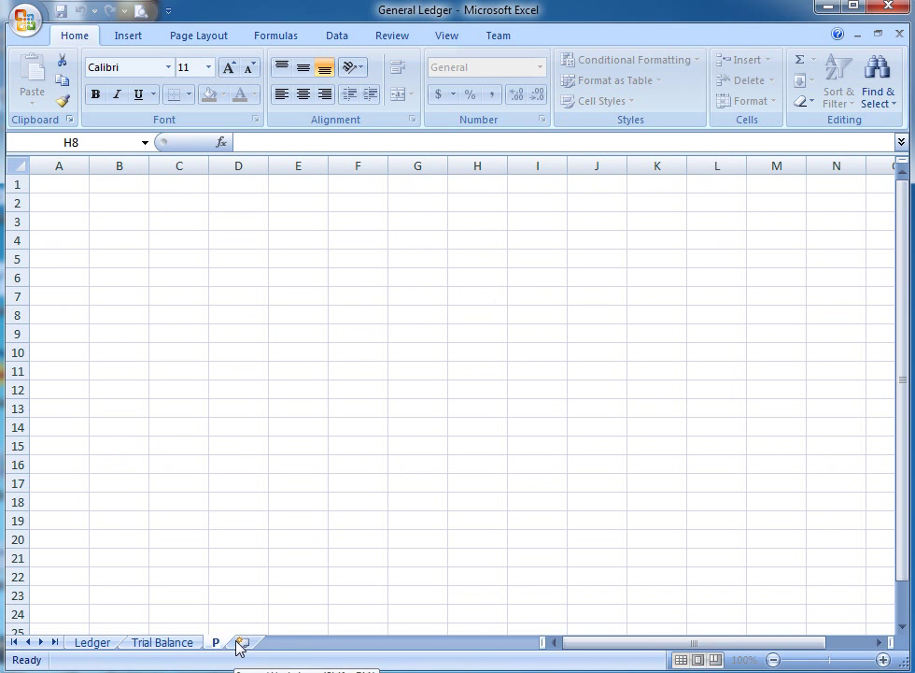
pyautogui.write('etty cas')
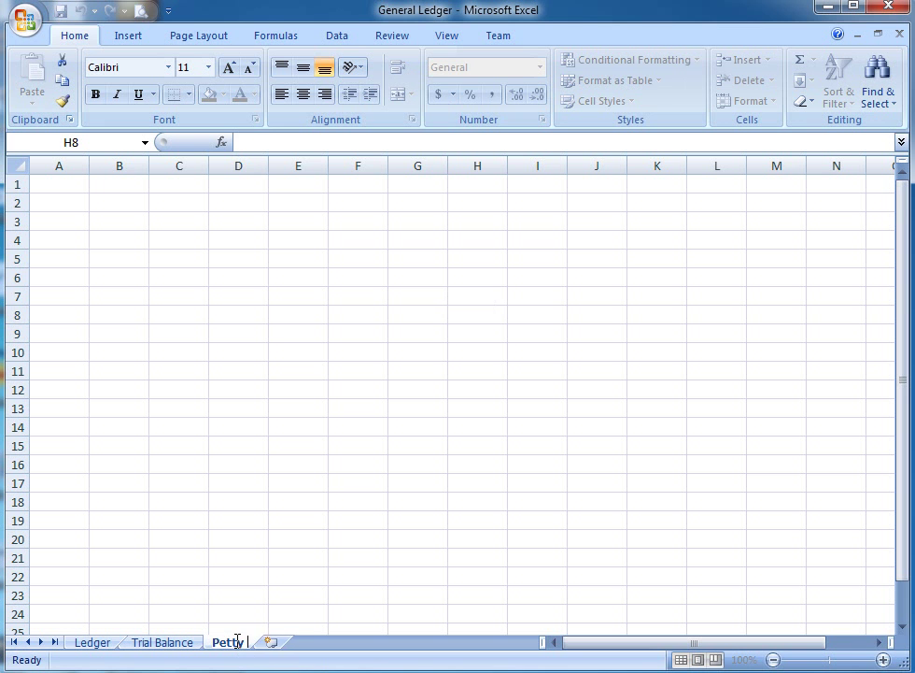
pyautogui.press('BackSpace')
pyautogui.press('BackSpace')
pyautogui.press('BackSpace')
pyautogui.write('Cash')
pyautogui.press('Return')
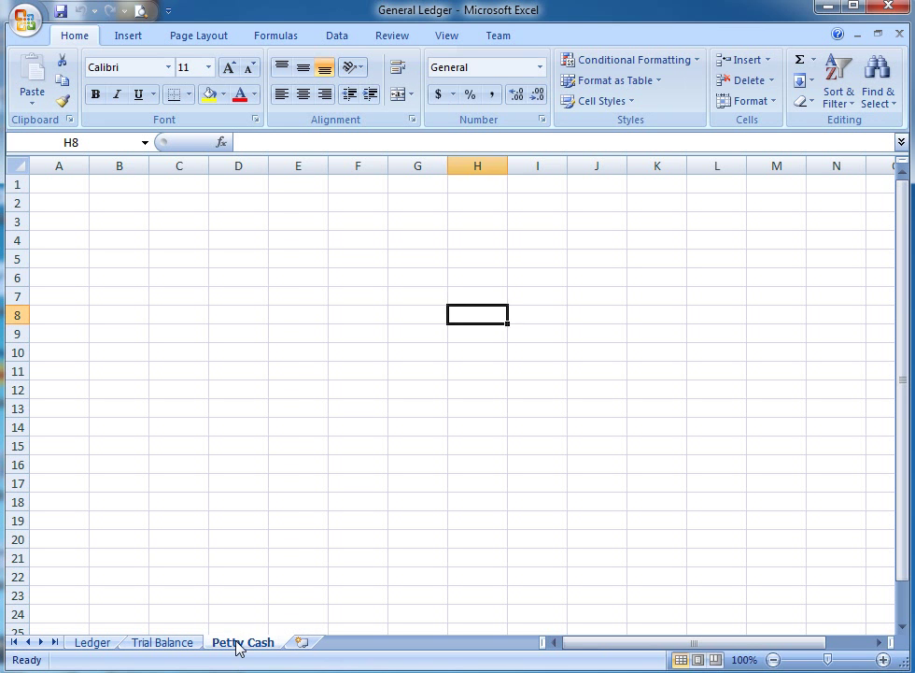
# Move to cell C2, ready for the company name.
pyautogui.hotkey('ctrl', 'Up')
pyautogui.press('Left')
pyautogui.press('Left')
pyautogui.press('Left')
pyautogui.press('Left')
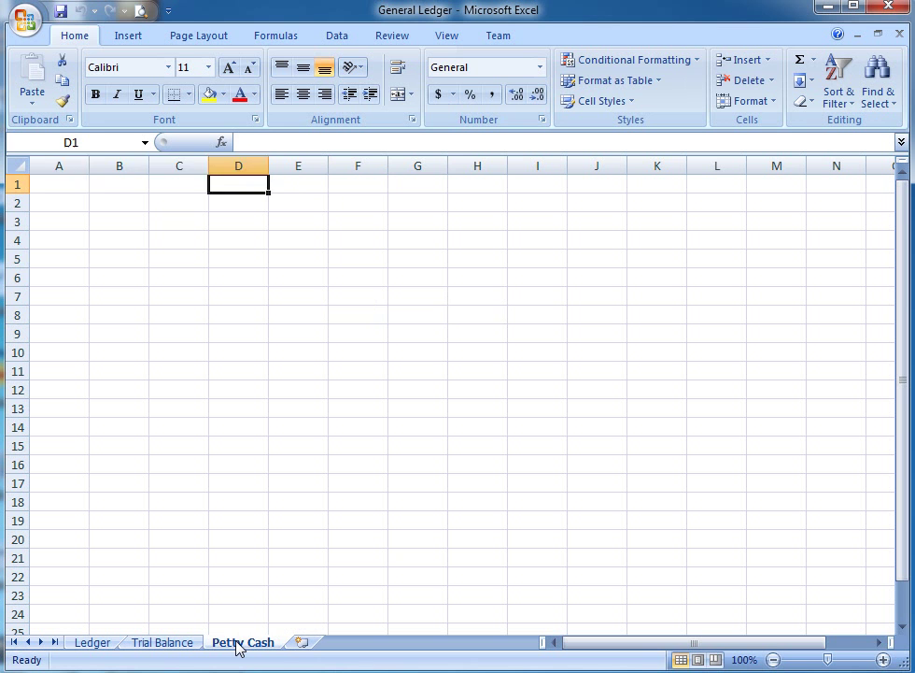
pyautogui.press('Home')
pyautogui.press('Right')
pyautogui.press('Right')
pyautogui.press('Left')
pyautogui.press('Left')
pyautogui.press('Right')
pyautogui.press('Down')
pyautogui.press('Down')
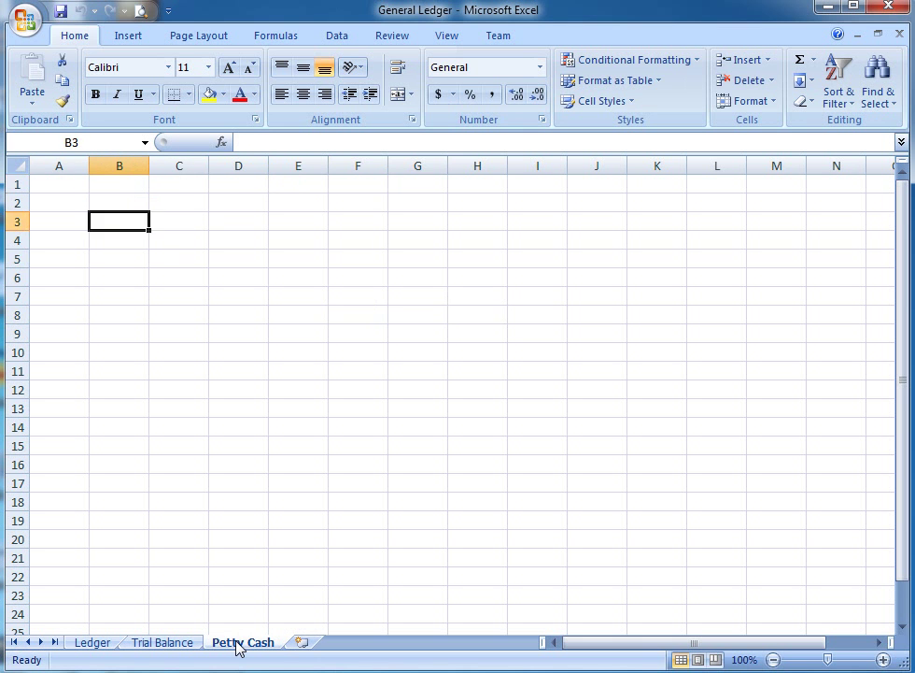
pyautogui.press('Down')
pyautogui.press('Down')
pyautogui.press('Up')
pyautogui.press('Up')
pyautogui.press('Left')
pyautogui.press('Right')
pyautogui.press('Up')
pyautogui.press('Right')
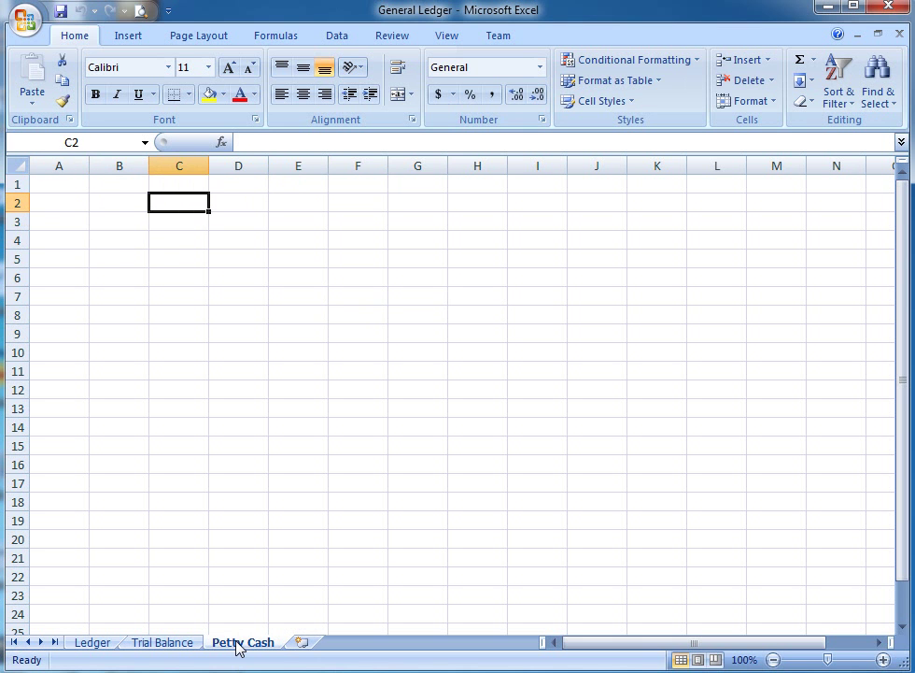
# Enter the titles 'M/s Abc Company' in C2 and 'Petty Cash Book' in C3.
pyautogui.write('M/s A')
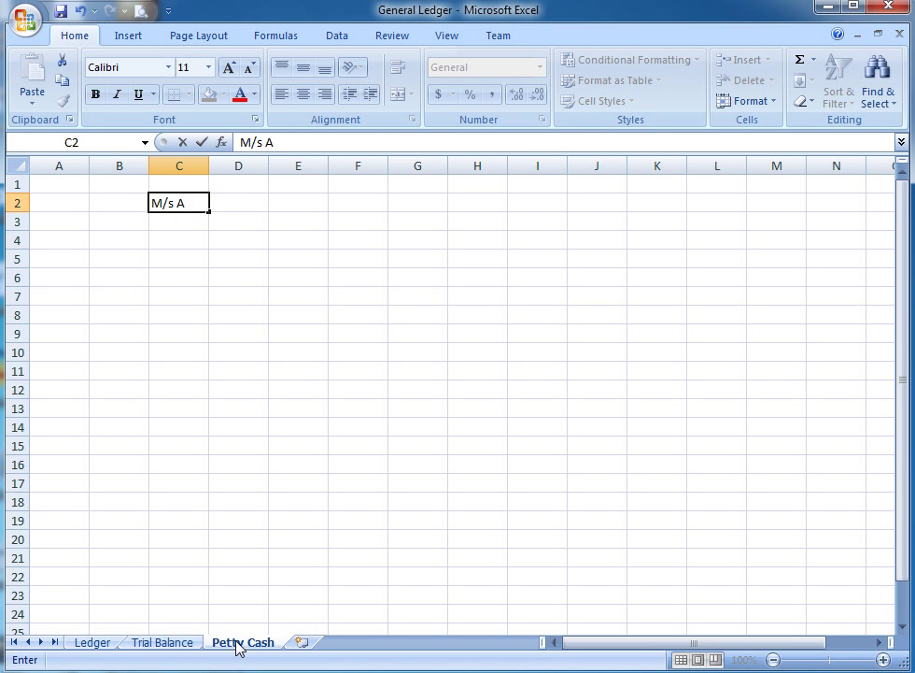
pyautogui.write('bc Compa')
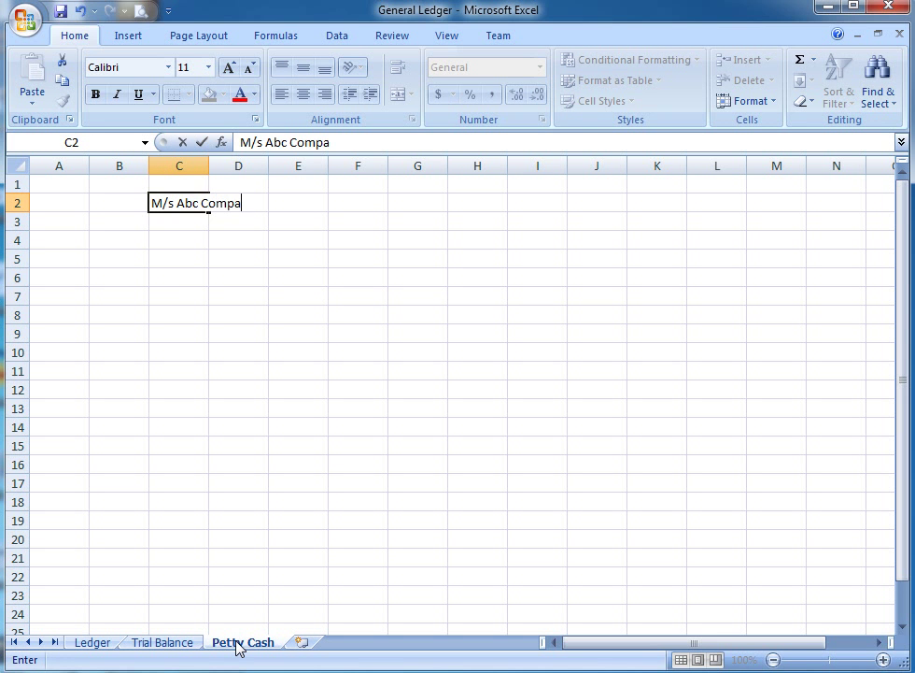
pyautogui.write('ny')
pyautogui.hotkey('ctrl', 'Return')
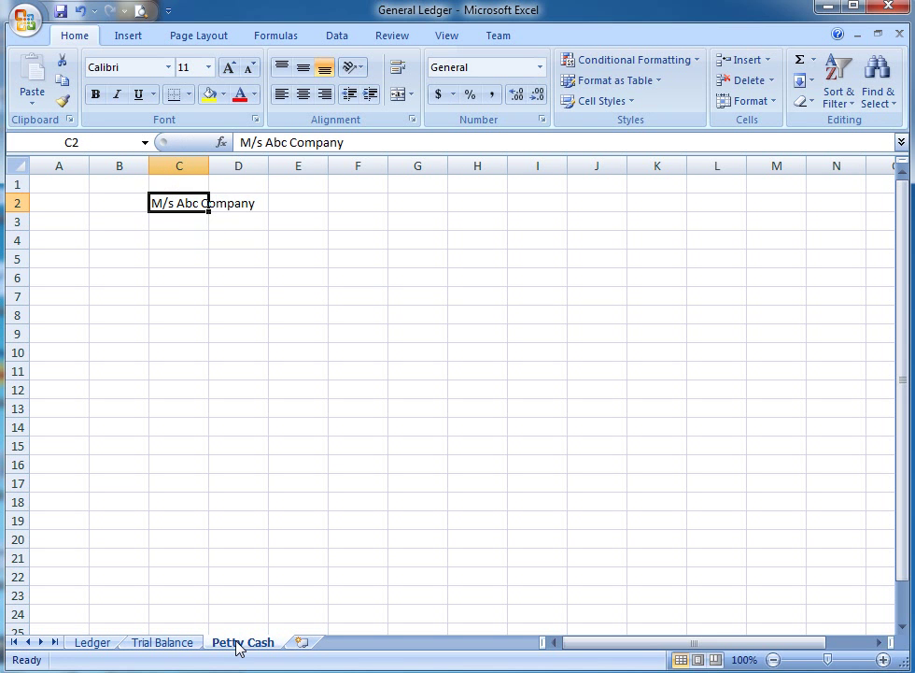
pyautogui.press('F2')
pyautogui.press('Return')
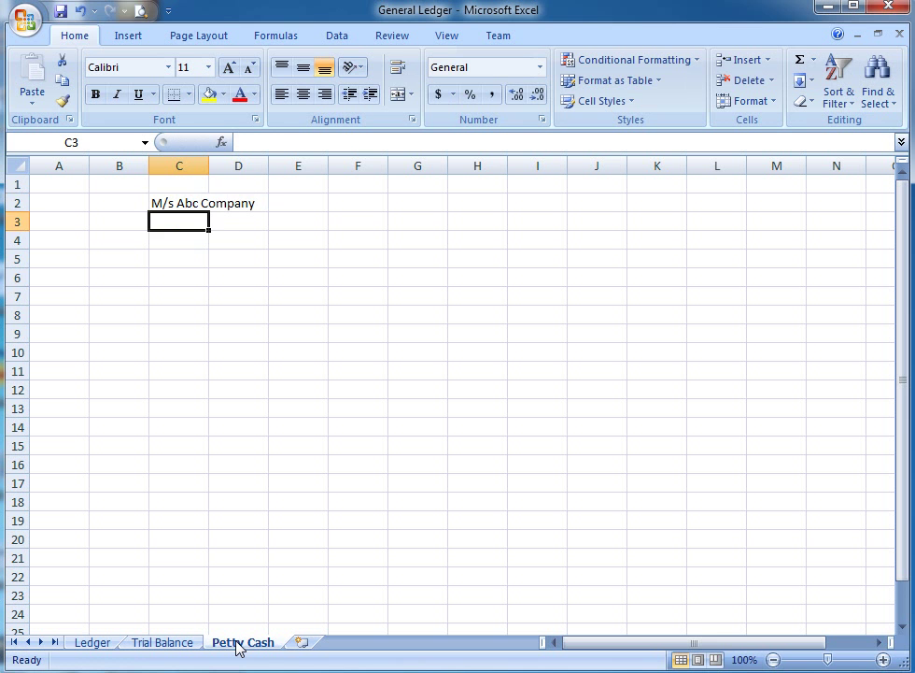
pyautogui.press('Up')
pyautogui.press('Down')
pyautogui.write('Pett')
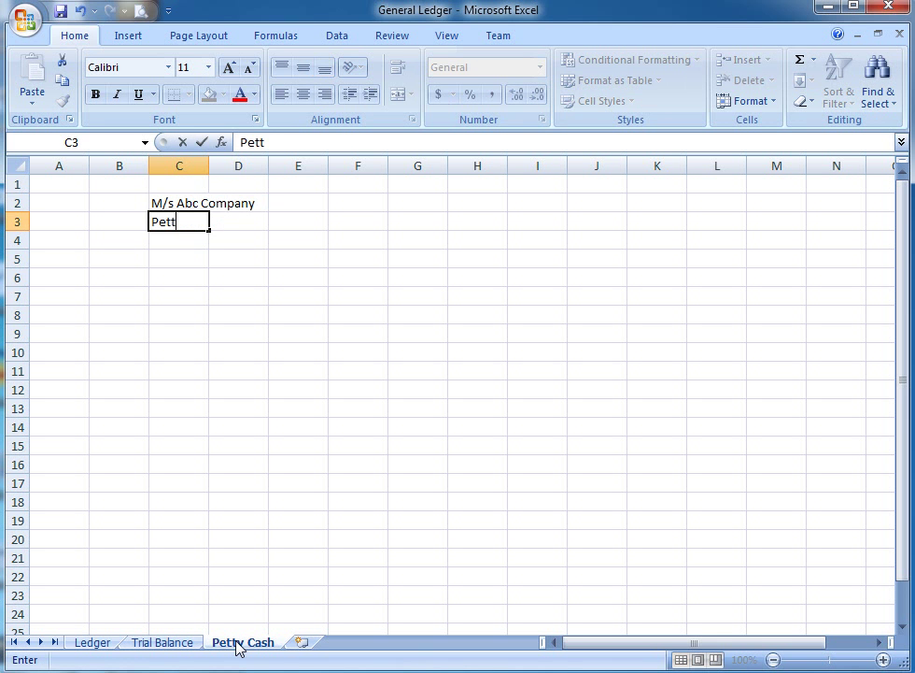
pyautogui.write('y Cash Book')
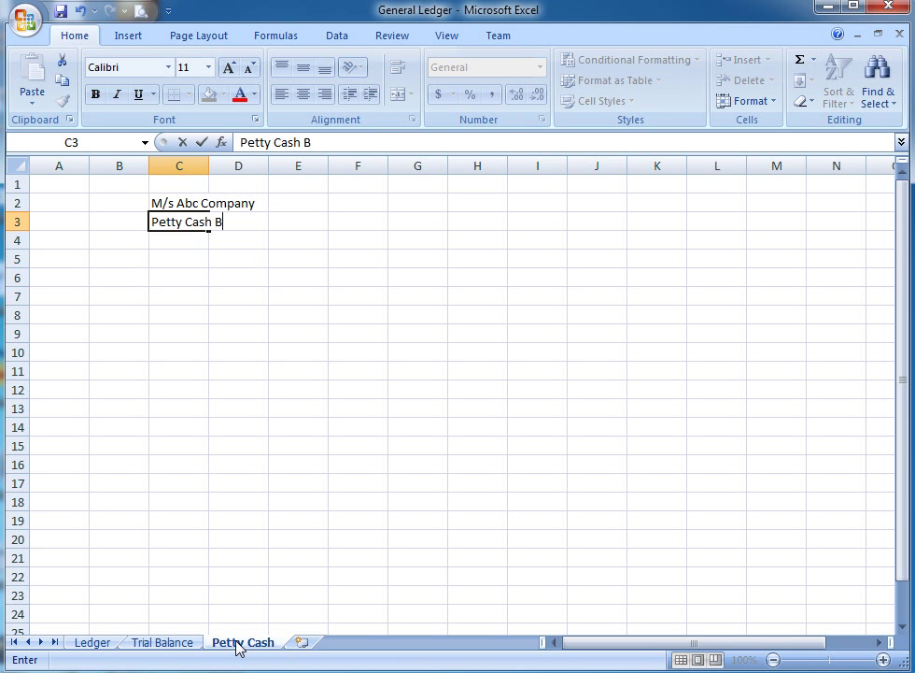
pyautogui.press('Return')
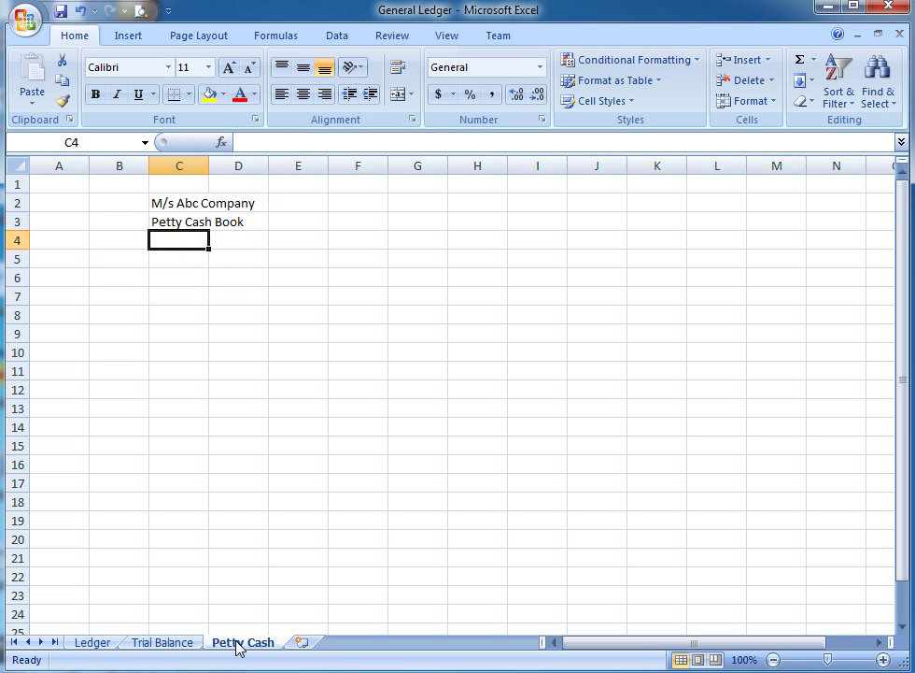
pyautogui.press('Up')
pyautogui.press('Down')
# Add the column headings 'Date' in B4 and 'Voucher #' in C4.
pyautogui.press('Left')
pyautogui.press('Left')
pyautogui.press('Right')
pyautogui.press('Right')
pyautogui.press('Left')
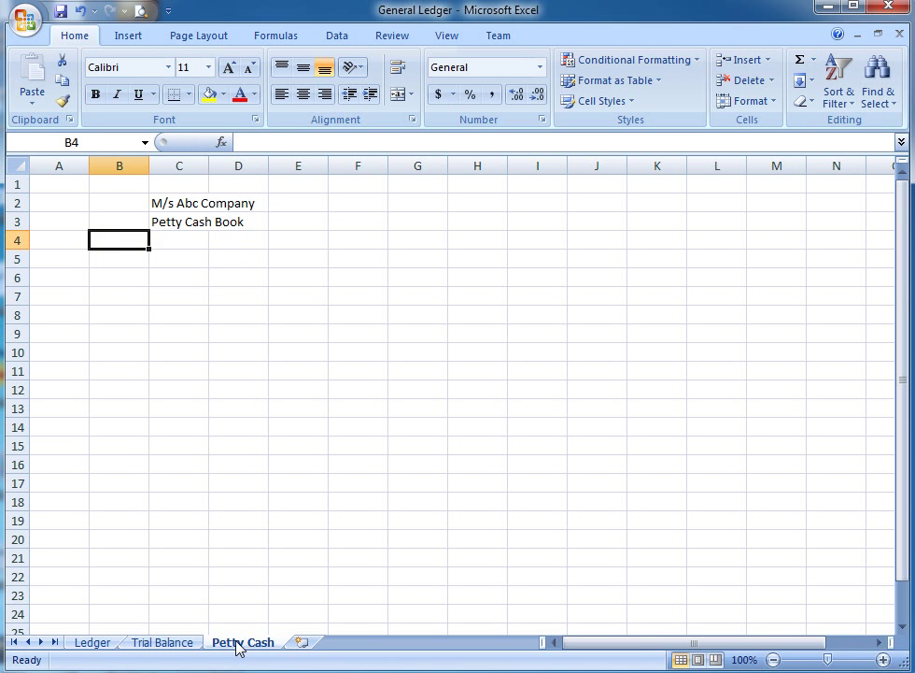
pyautogui.press('Left')
pyautogui.press('Right')
pyautogui.write('Dated')
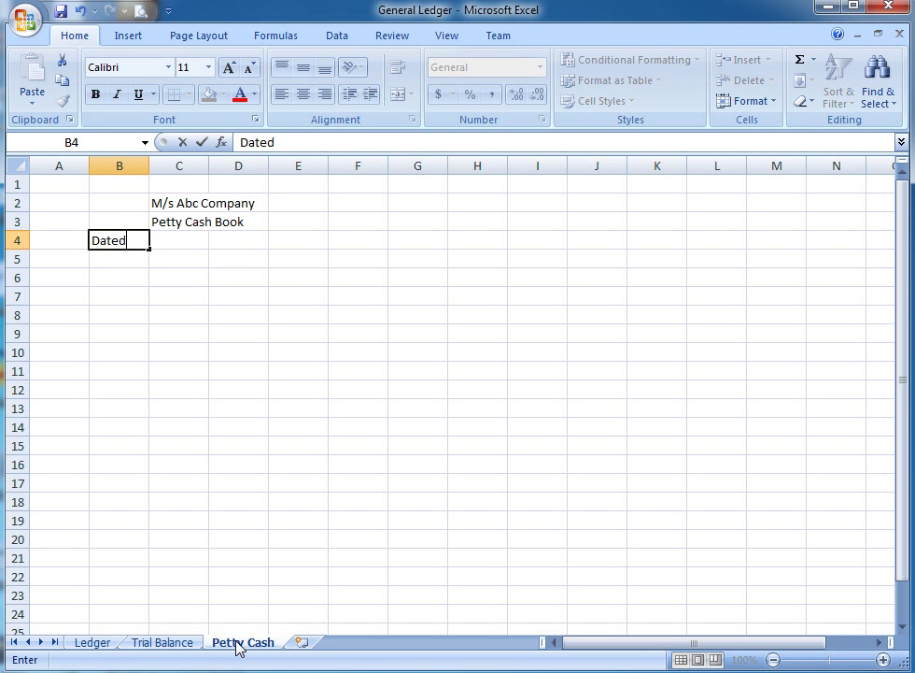
pyautogui.press('BackSpace')
pyautogui.press('Up')
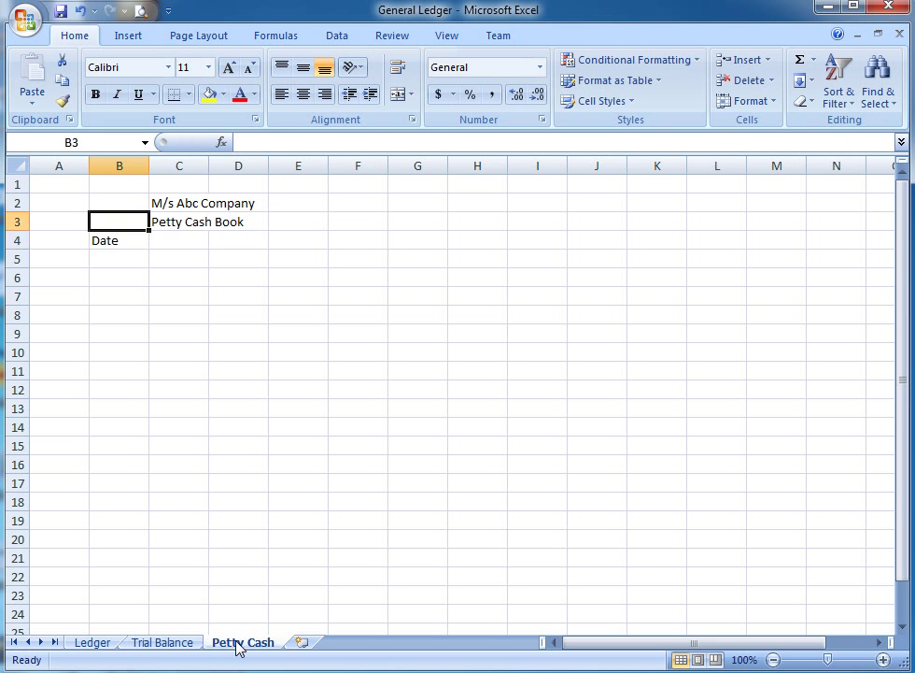
pyautogui.press('Down')
pyautogui.press('Right')
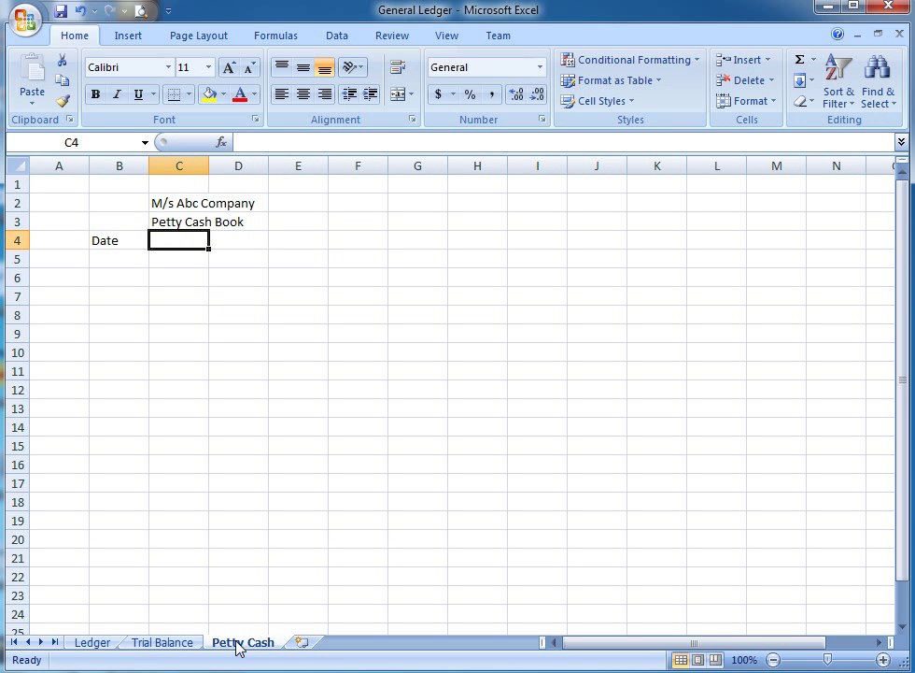
pyautogui.write('Voucher ')
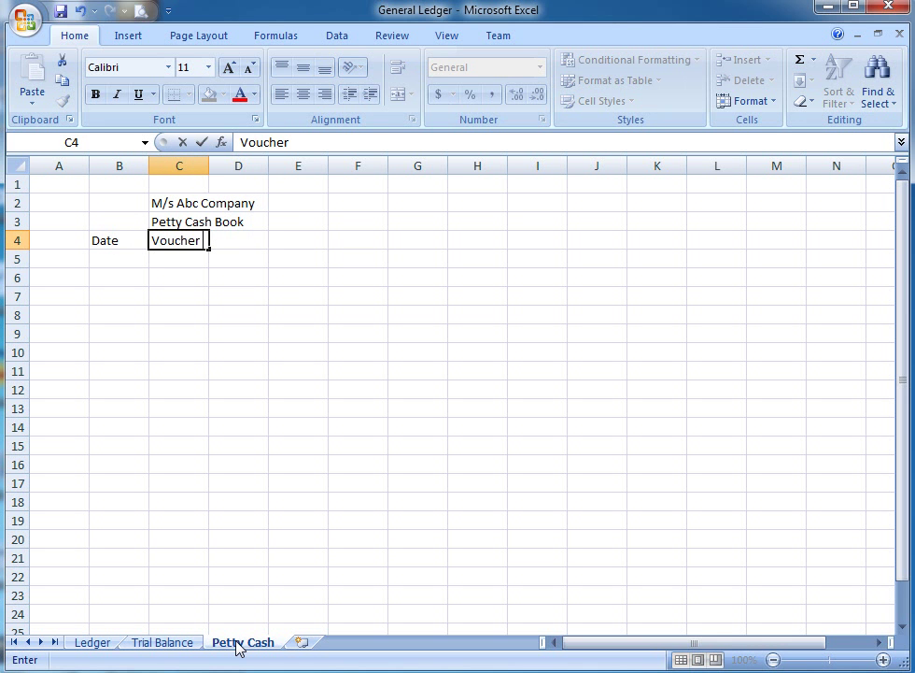
pyautogui.write('#')
pyautogui.press('Return')
pyautogui.press('Up')
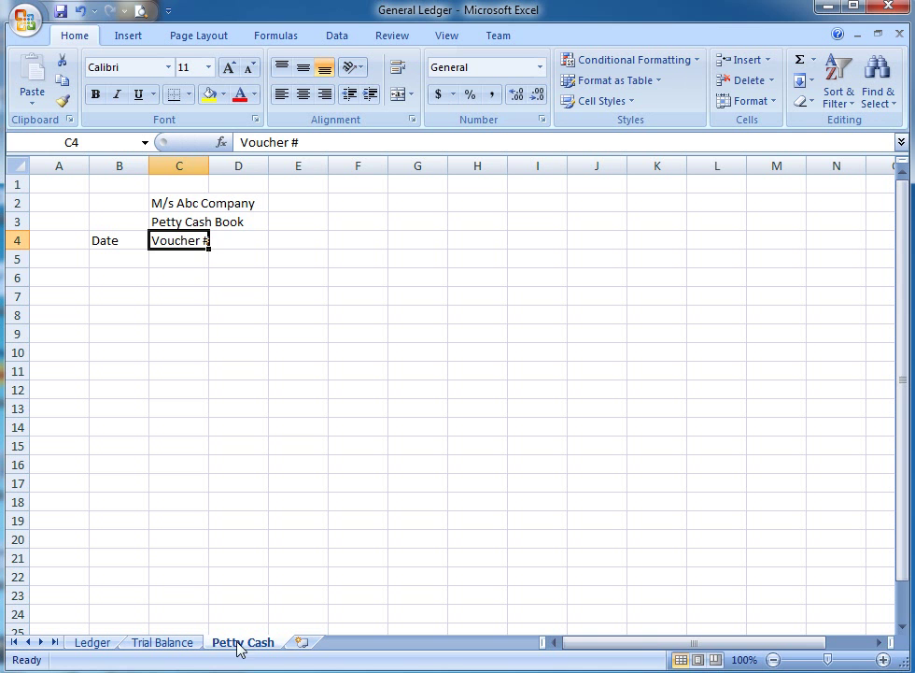
# Autofit column C to the company name and type 'Types Of Vouchers' in I4.
pyautogui.doubleClick(208, 166)
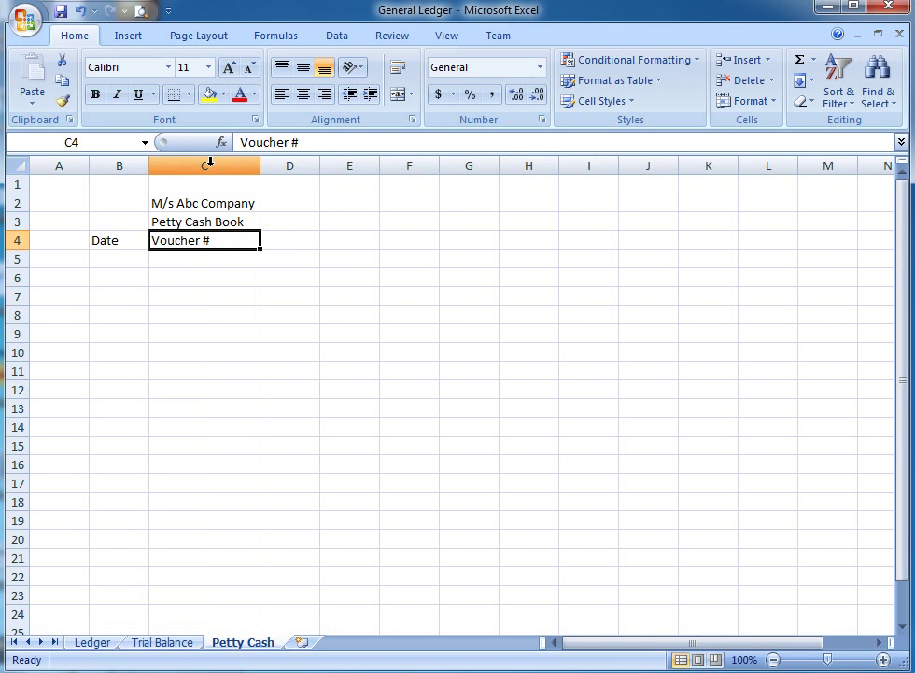
pyautogui.press('Right')
pyautogui.press('Right')
pyautogui.press('Right')
pyautogui.press('Right')
pyautogui.press('Right')
pyautogui.press('Right')
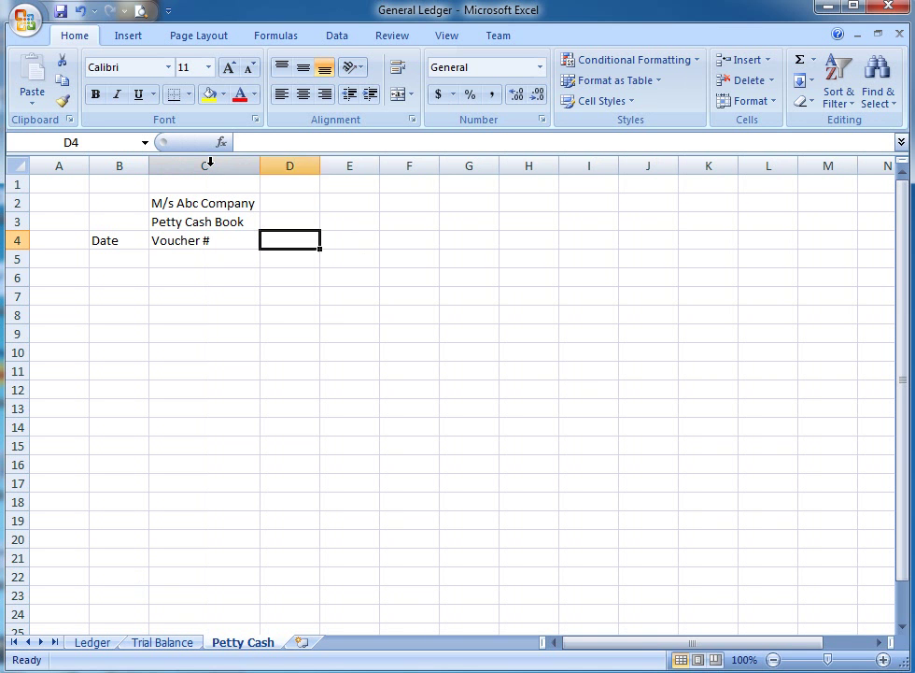
pyautogui.press('Right')
pyautogui.press('Left')
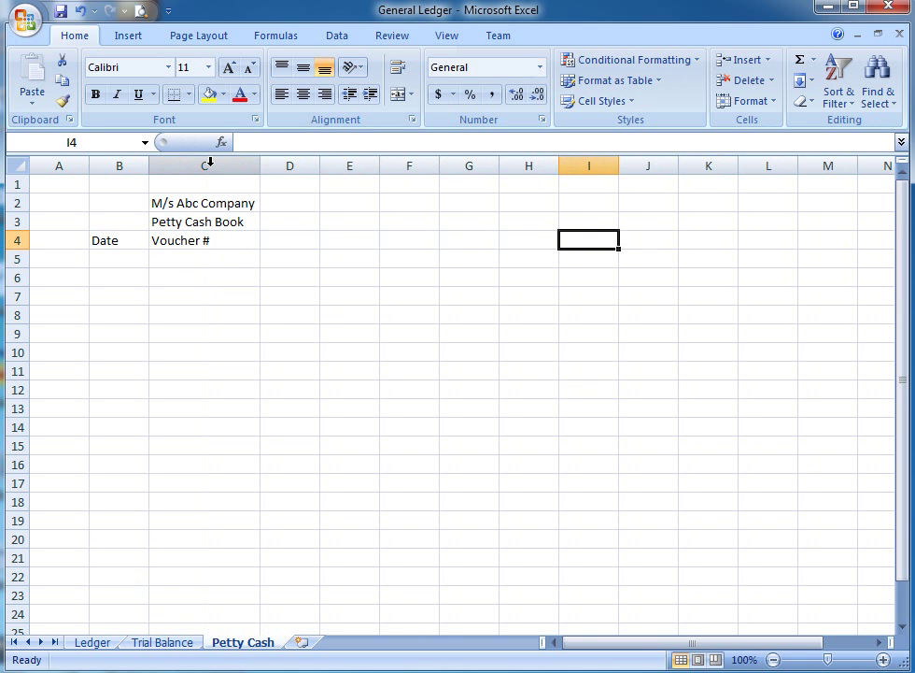
pyautogui.write('Types ')
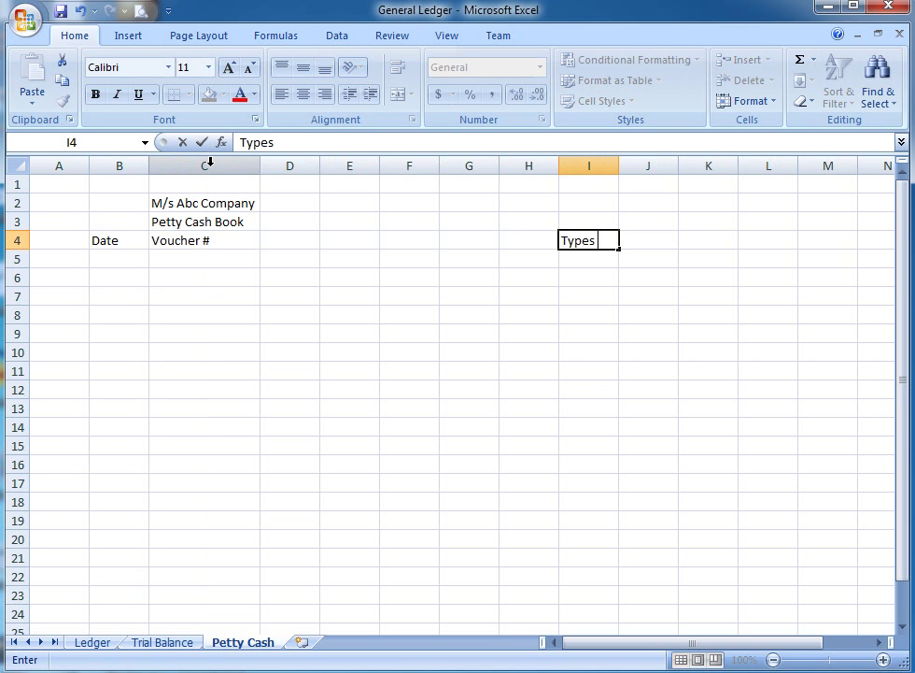
pyautogui.write('Of Vouchers')
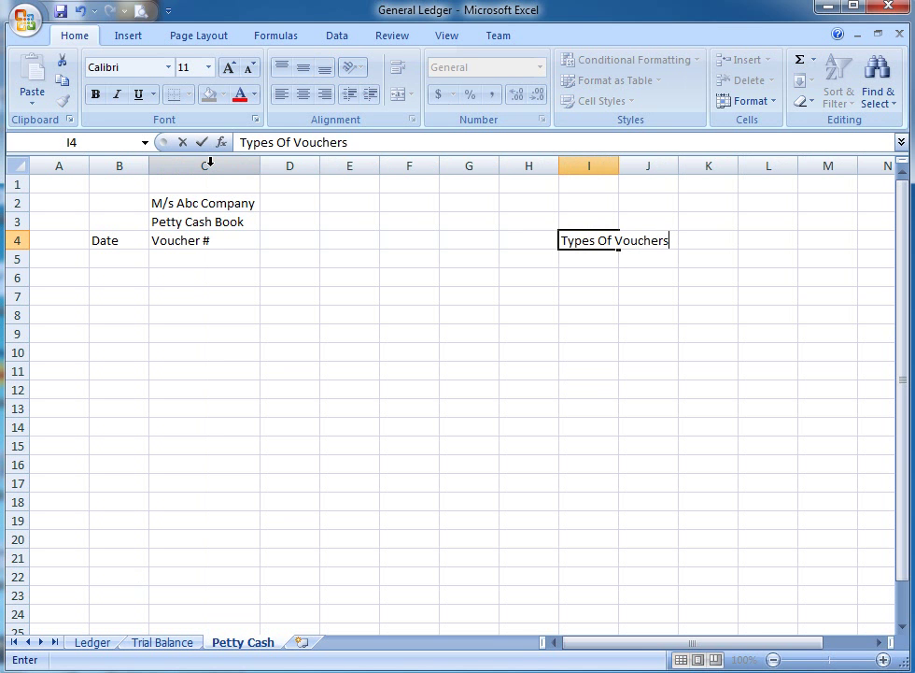
pyautogui.hotkey('ctrl', 'Return')
pyautogui.press('Return')
pyautogui.press('Up')
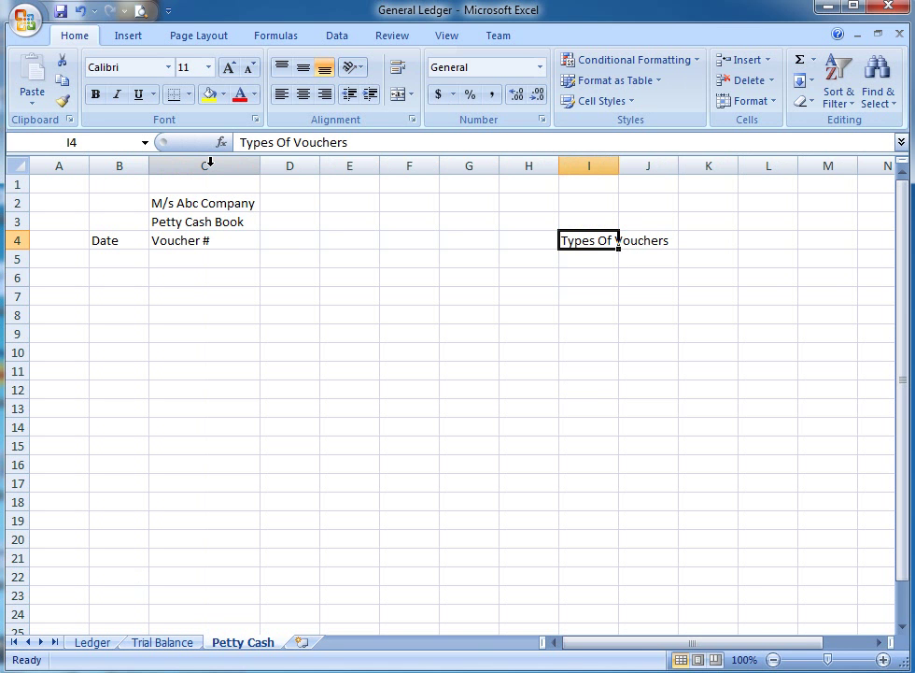
# Widen column I so 'Types Of Vouchers' fits fully.
pyautogui.moveTo(620, 170); pyautogui.dragTo(675, 170)
pyautogui.press('Left')
pyautogui.press('Left')
pyautogui.press('Left')
pyautogui.press('Left')
pyautogui.press('Left')
pyautogui.press('Left')
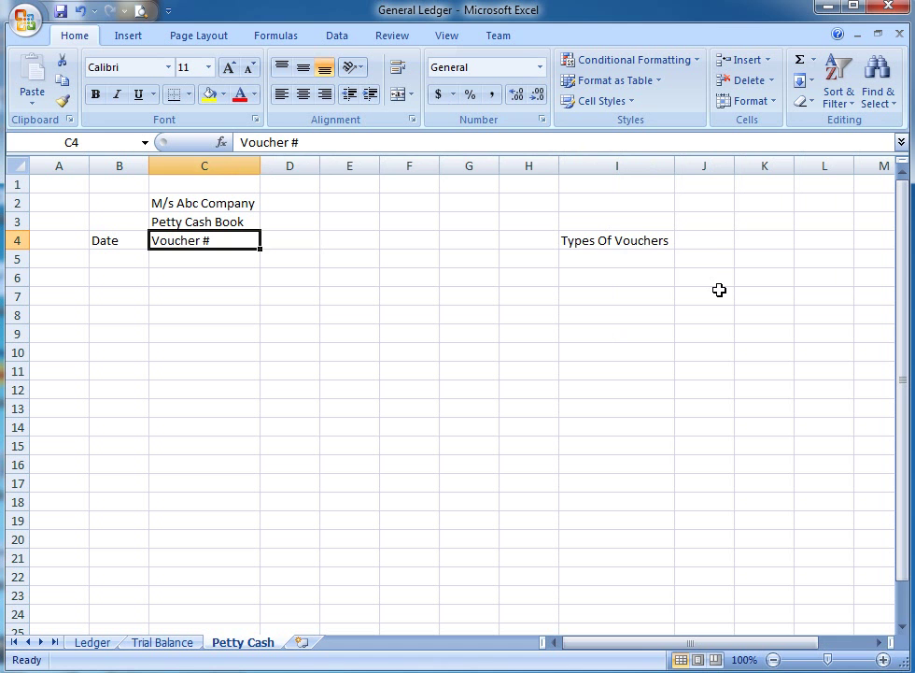
pyautogui.press('Right')
pyautogui.press('Right')
pyautogui.press('Right')
pyautogui.press('Right')
pyautogui.press('Right')
pyautogui.press('Right')
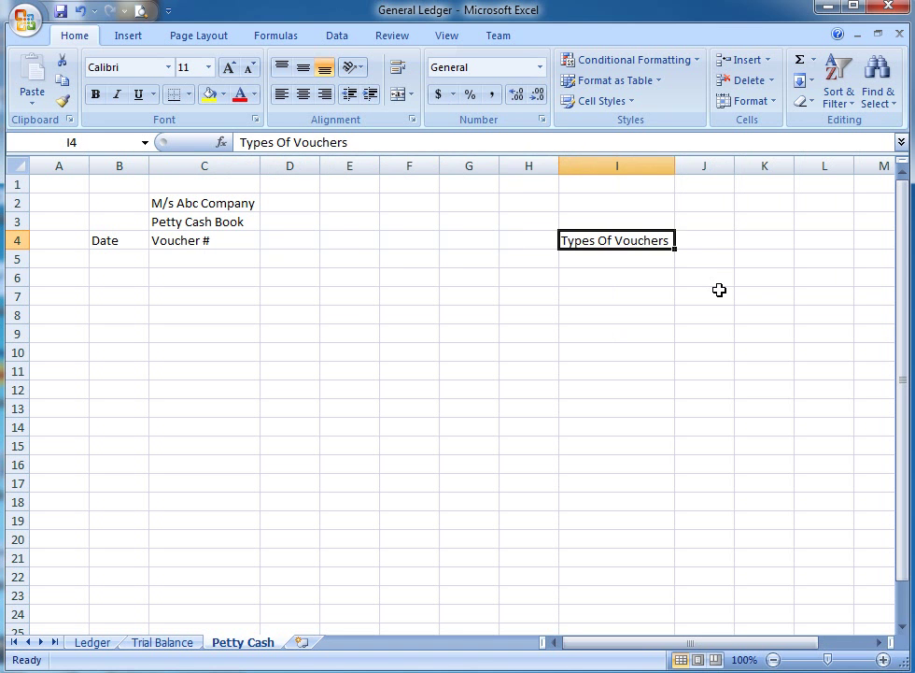
pyautogui.press('Left')
pyautogui.press('Right')
pyautogui.press('Down')
pyautogui.press('Up')
pyautogui.press('Down')
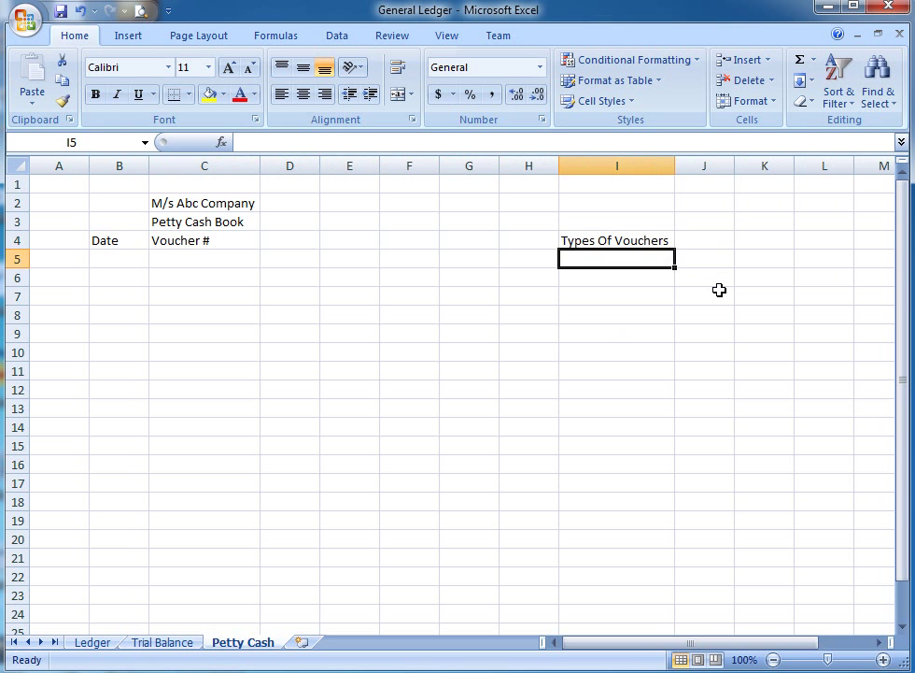
pyautogui.press('Up')
pyautogui.press('Down')
# List Receipt, Payment and Journal in I5:I7 under the heading.
pyautogui.write('Recept')
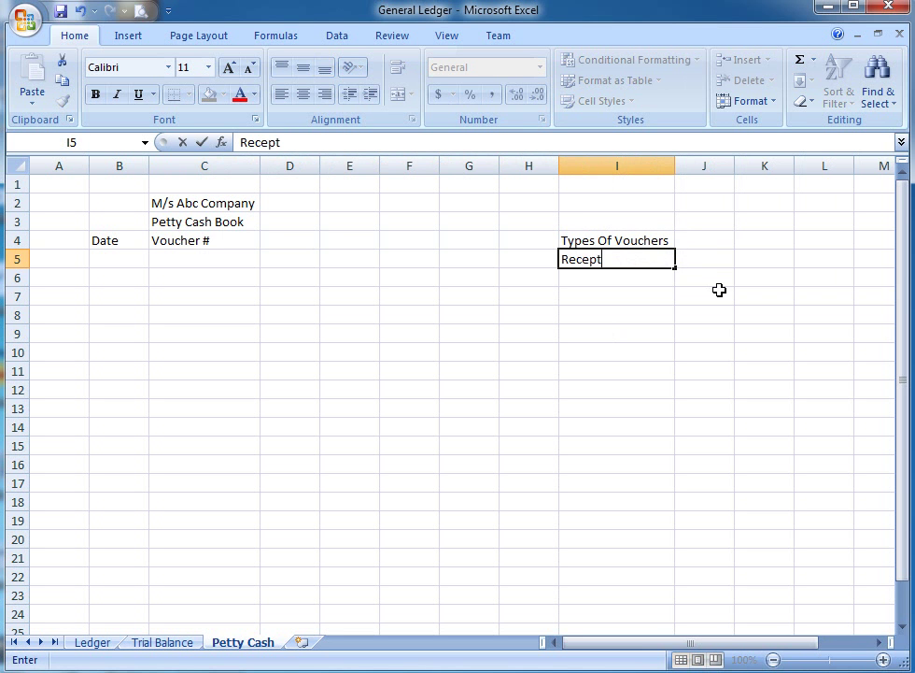
pyautogui.press('BackSpace')
pyautogui.press('BackSpace')
pyautogui.press('BackSpace')
pyautogui.write('eipt')
pyautogui.press('Return')
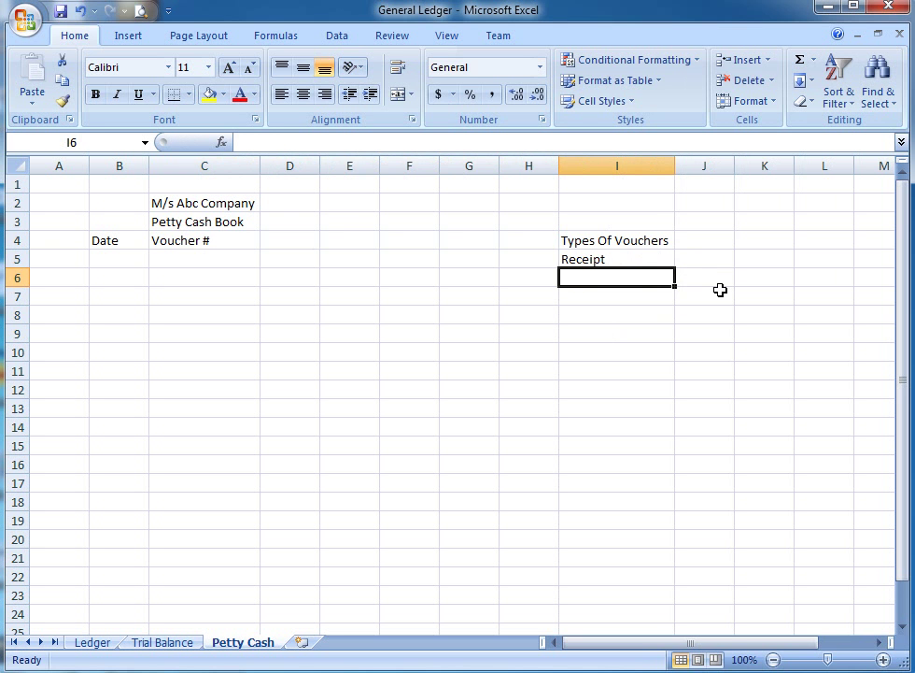
pyautogui.write('Payment')
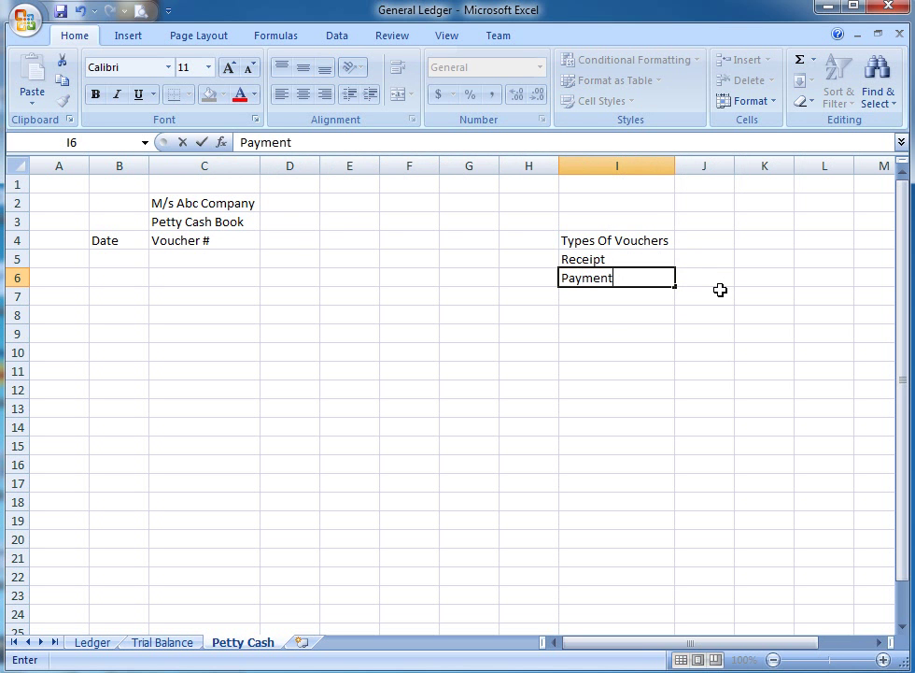
pyautogui.press('Return')
pyautogui.write('Jou')
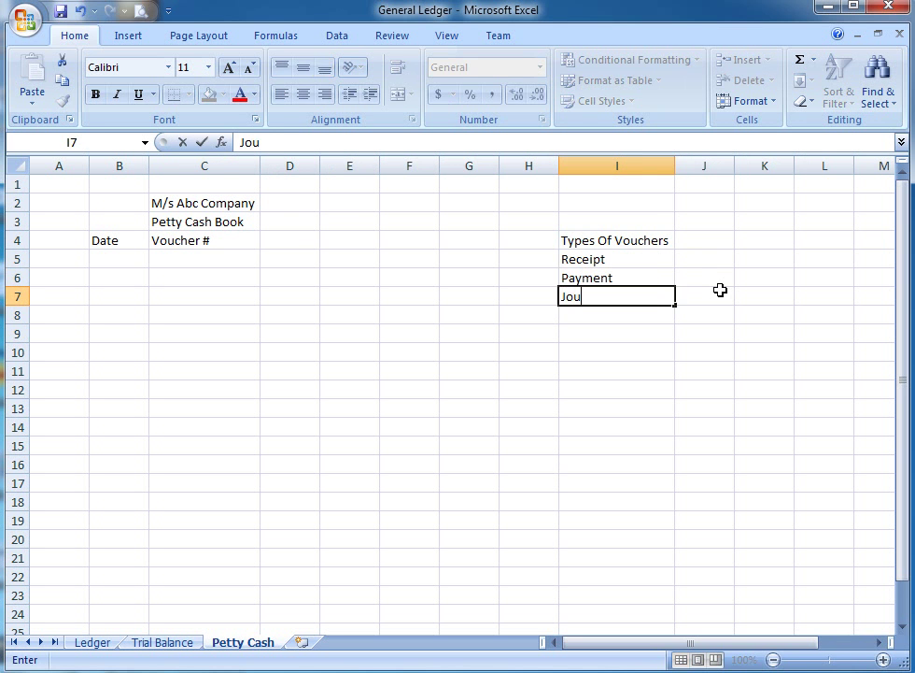
pyautogui.press('BackSpace')
pyautogui.press('BackSpace')
pyautogui.press('BackSpace')
pyautogui.write('Journal')
pyautogui.hotkey('ctrl', 'Return')
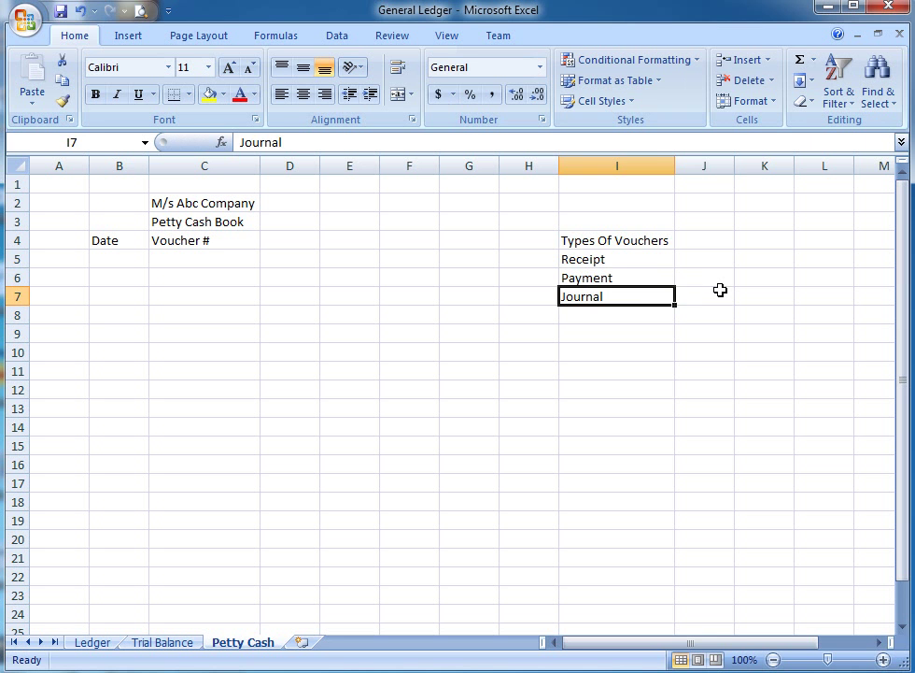
pyautogui.press('Up')
pyautogui.press('Up')
pyautogui.press('Right')
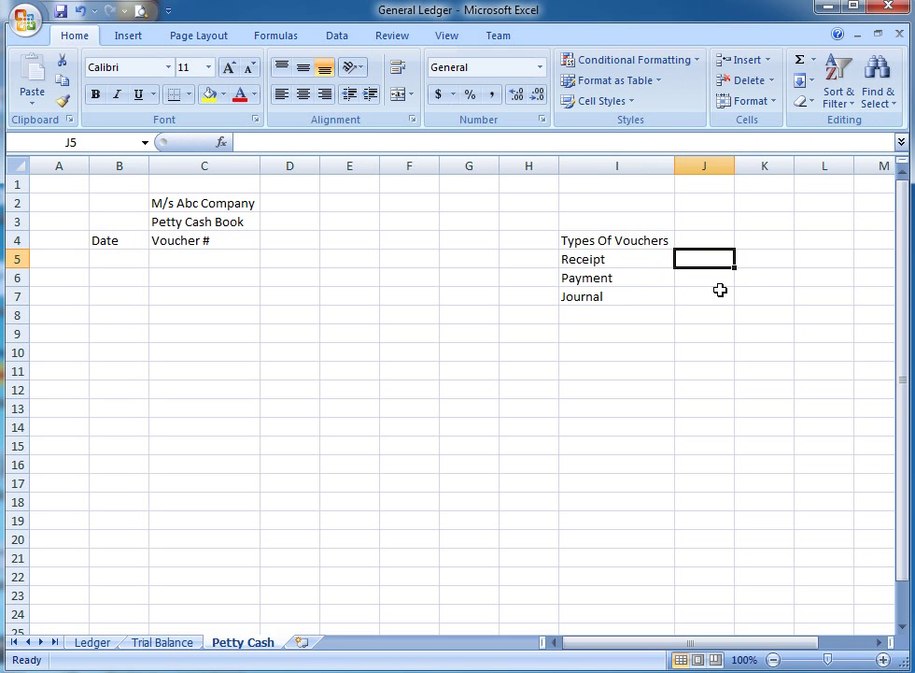
pyautogui.press('Left')
pyautogui.press('Down')
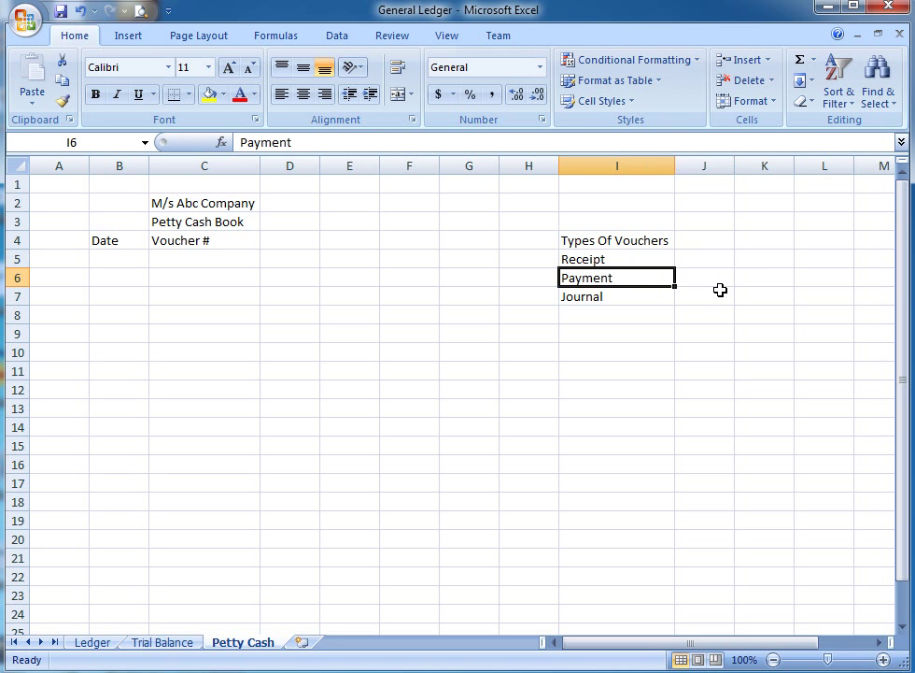
pyautogui.press('Up')
pyautogui.press('Down')
pyautogui.press('Up')
pyautogui.press('Up')
# Clear I4:I7 and return to the Voucher # heading in C4.
pyautogui.hotkey('shift', 'Down')
pyautogui.hotkey('shift', 'Down')
pyautogui.hotkey('shift', 'Down')
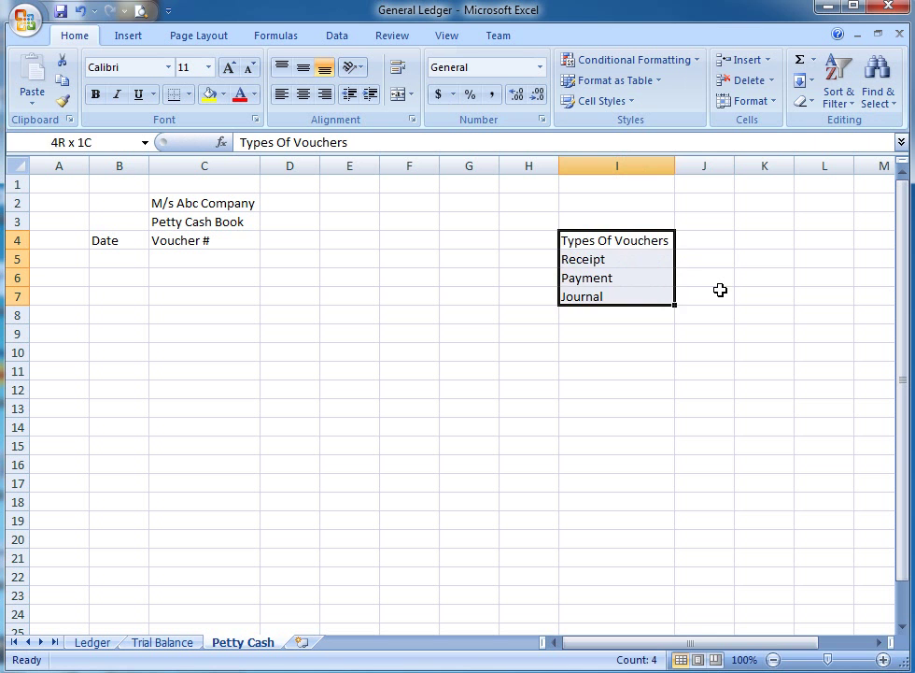
pyautogui.press('Delete')
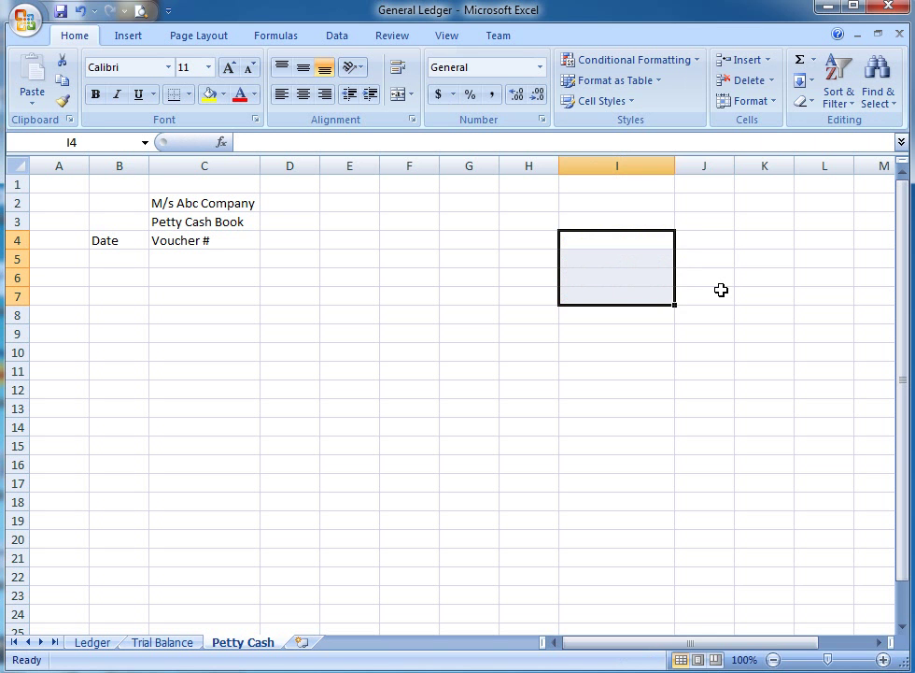
pyautogui.press('Left')
pyautogui.press('Left')
pyautogui.press('Left')
pyautogui.press('Left')
pyautogui.press('Left')
pyautogui.press('Left')
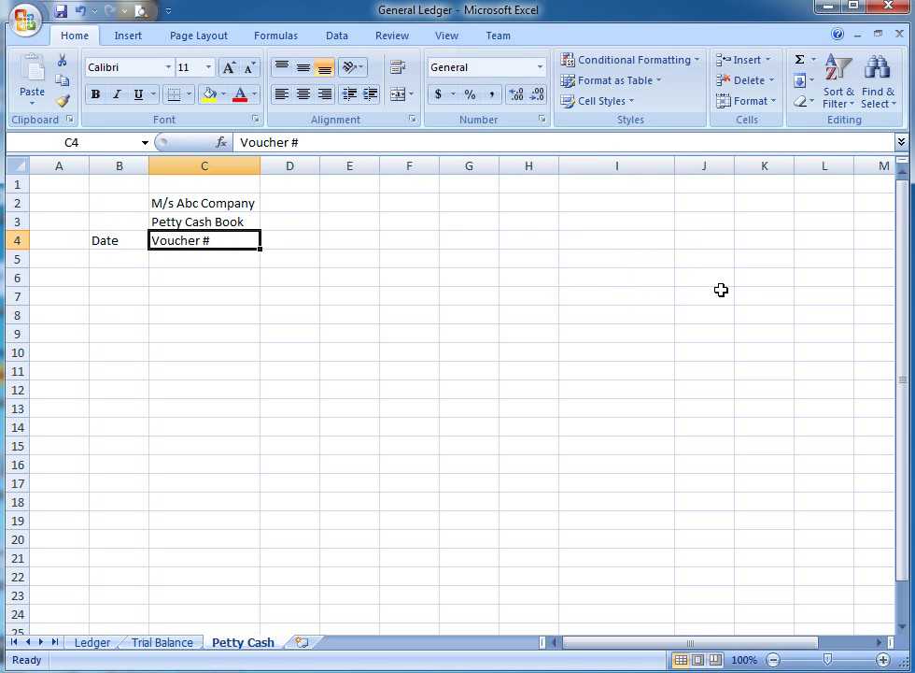
pyautogui.press('Right')
pyautogui.press('Left')
pyautogui.press('Left')
pyautogui.press('Right')
pyautogui.press('Right')
pyautogui.press('Left')
pyautogui.press('Left')
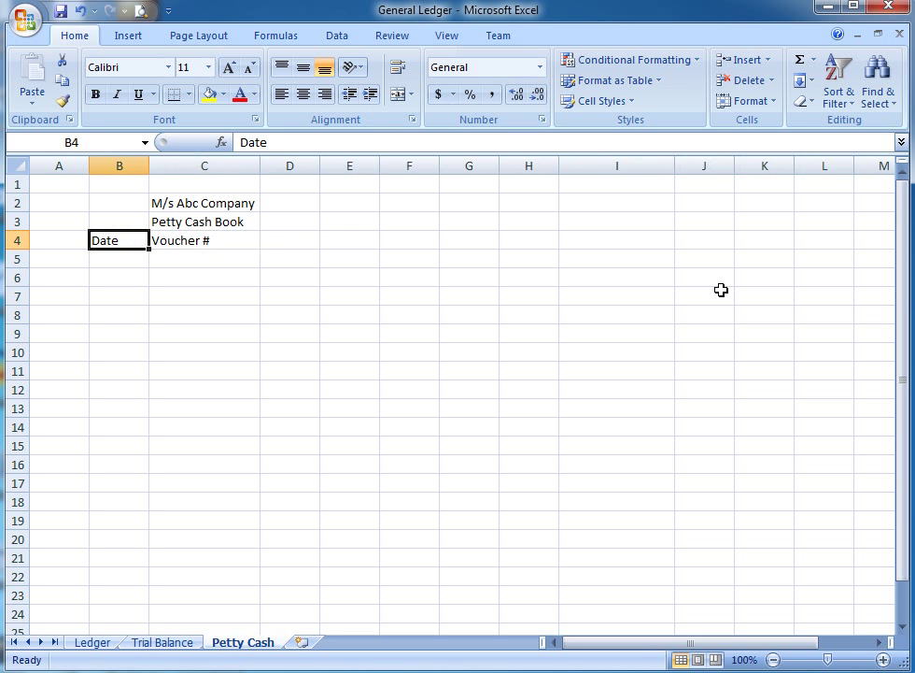
pyautogui.press('Right')
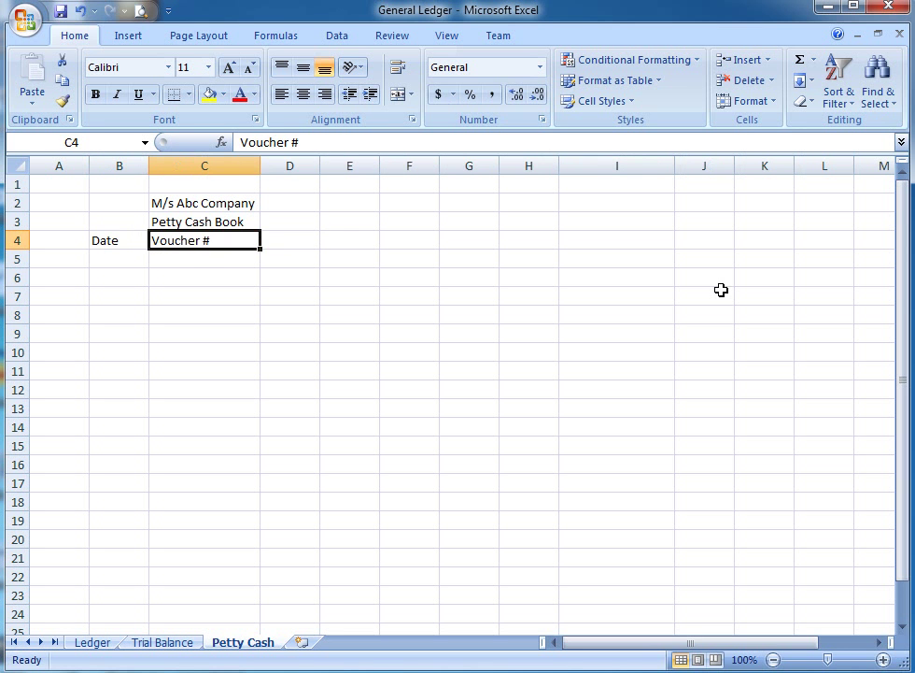
# Type the expense headings Salary in D4, utilty in E4 and Rent in F4.
pyautogui.press('Right')
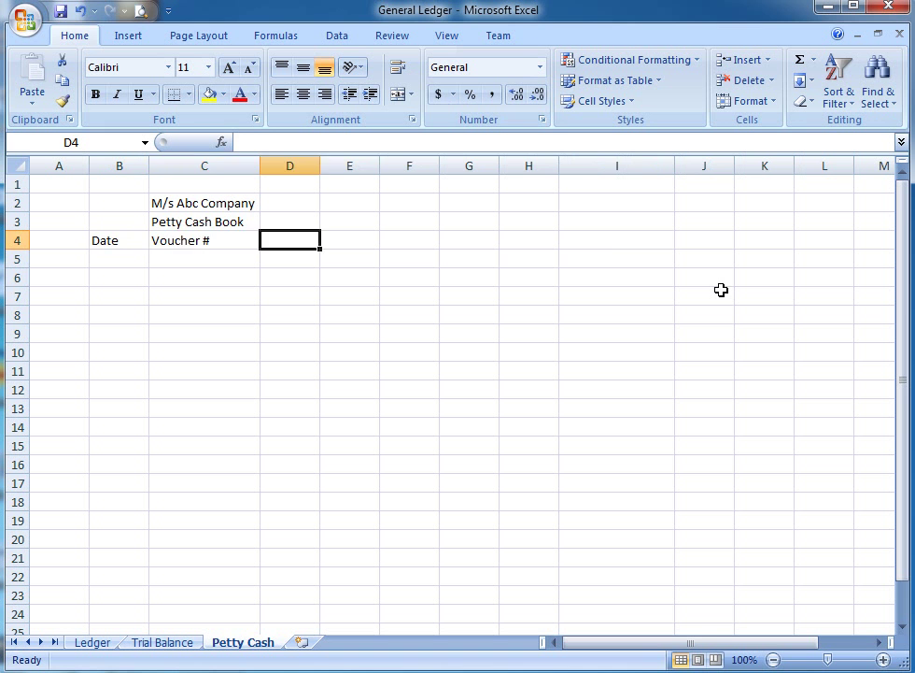
pyautogui.press('Left')
pyautogui.press('Right')
pyautogui.press('Left')
pyautogui.press('Right')
pyautogui.write('Salary')
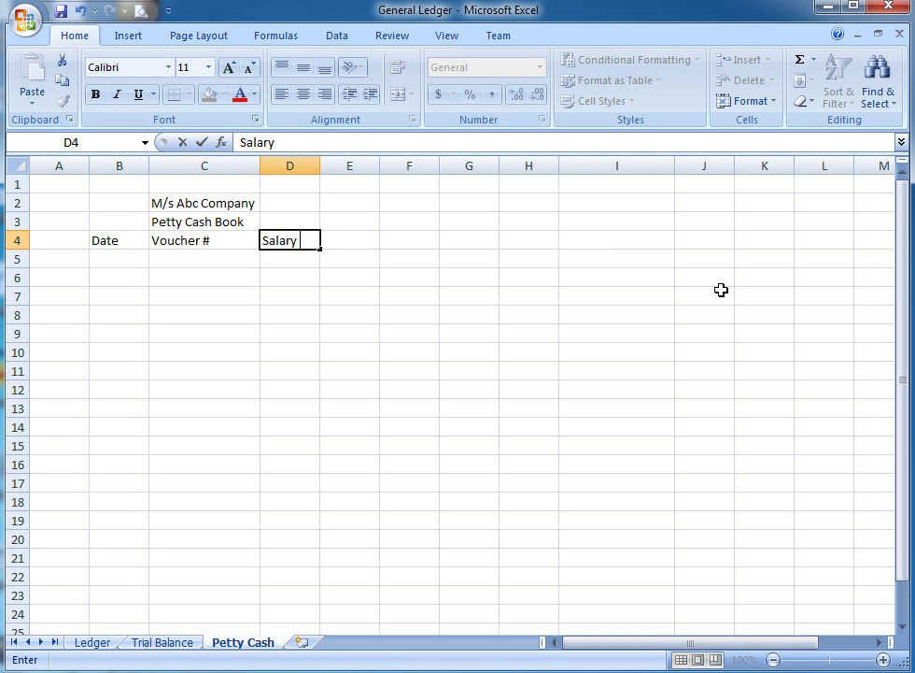
pyautogui.hotkey('ctrl', 'Return')
pyautogui.press('Right')
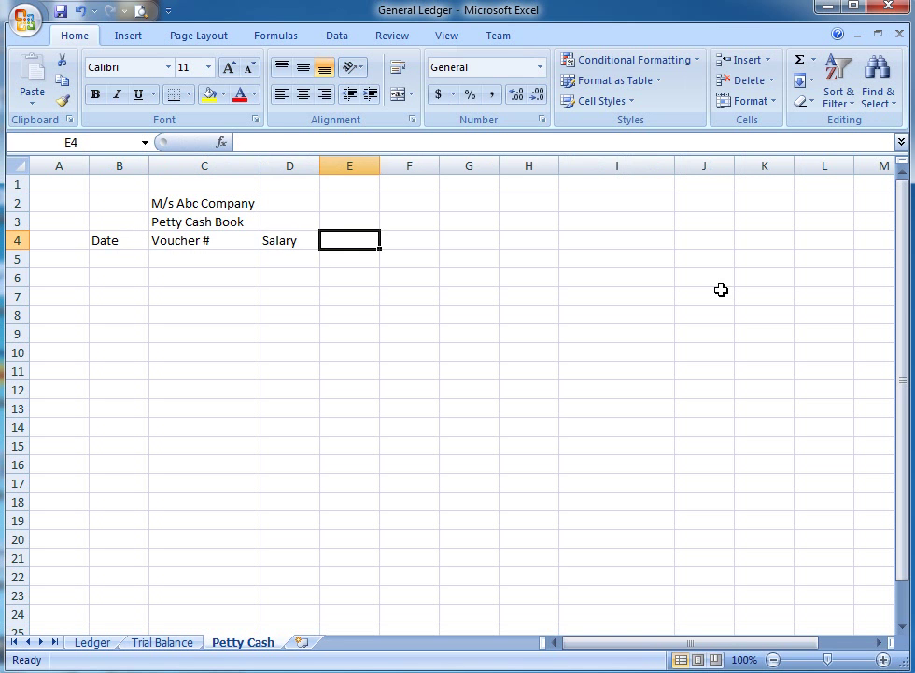
pyautogui.write('utilty')
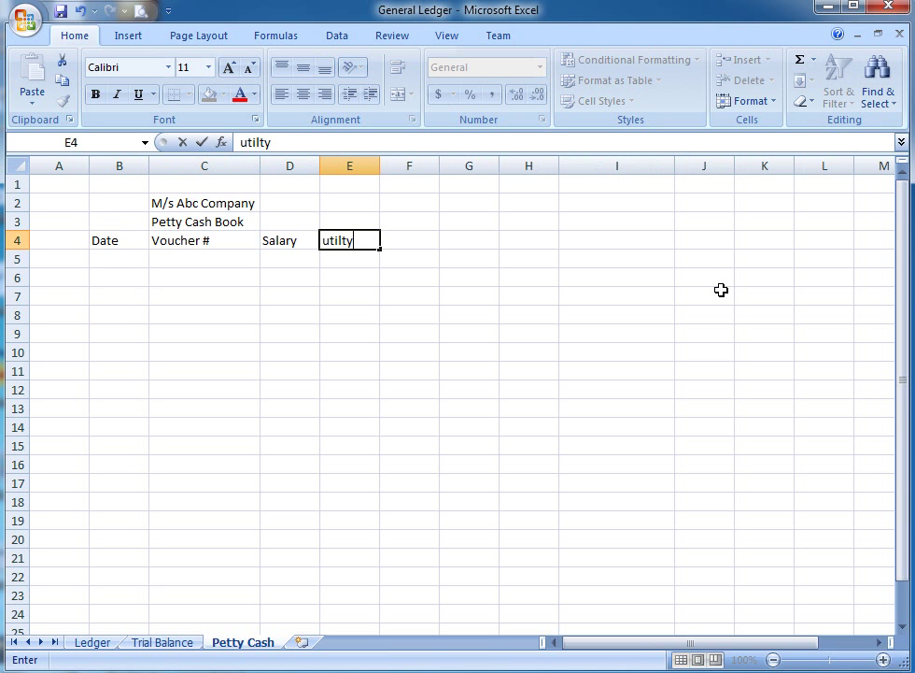
pyautogui.press('Return')
pyautogui.press('Up')
pyautogui.press('Right')
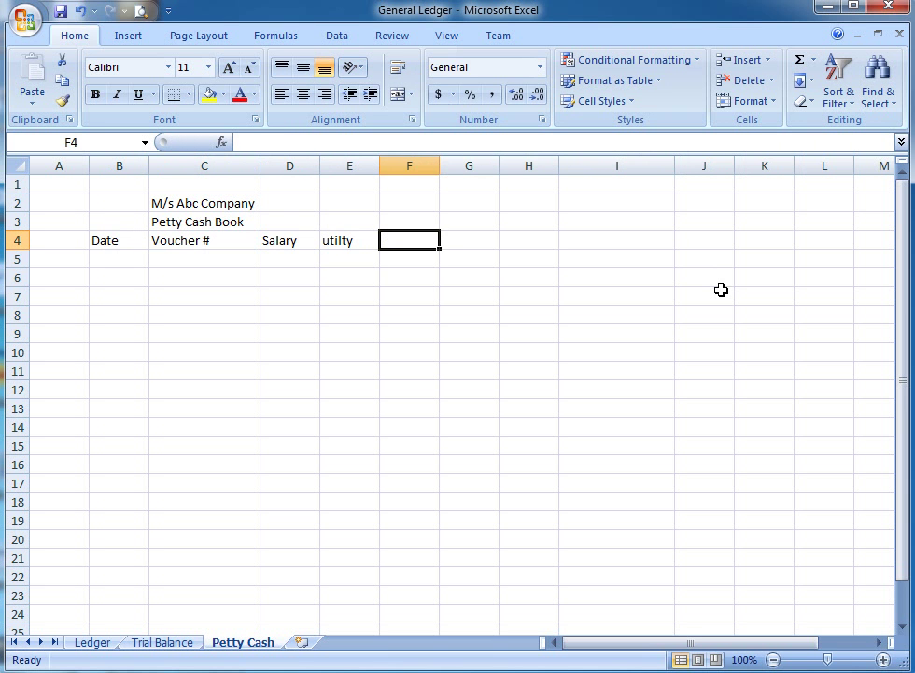
pyautogui.write('Rent')
pyautogui.press('Return')
pyautogui.press('Up')
pyautogui.press('Right')
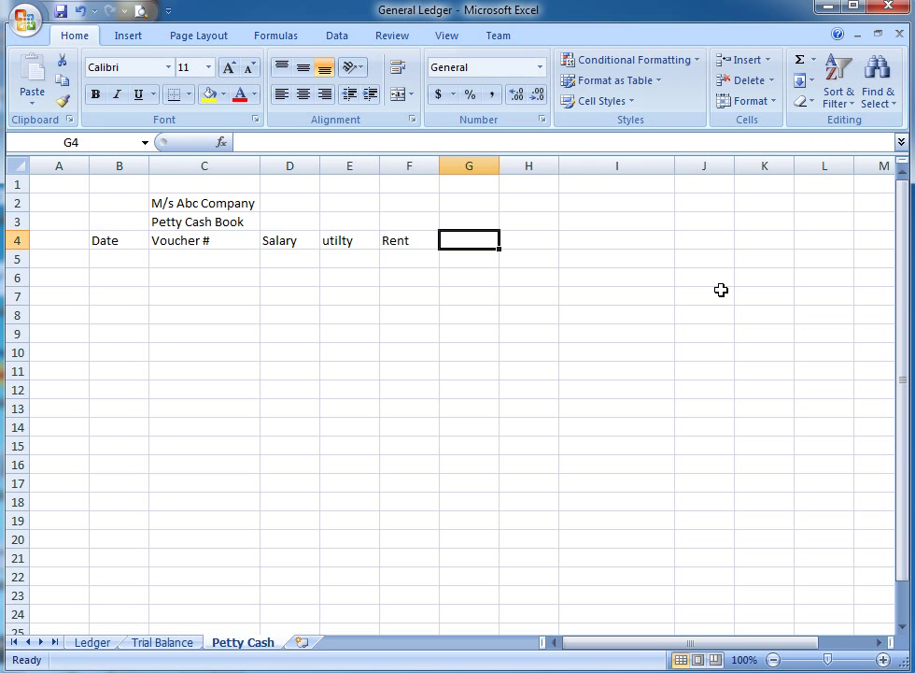
pyautogui.press('Left')
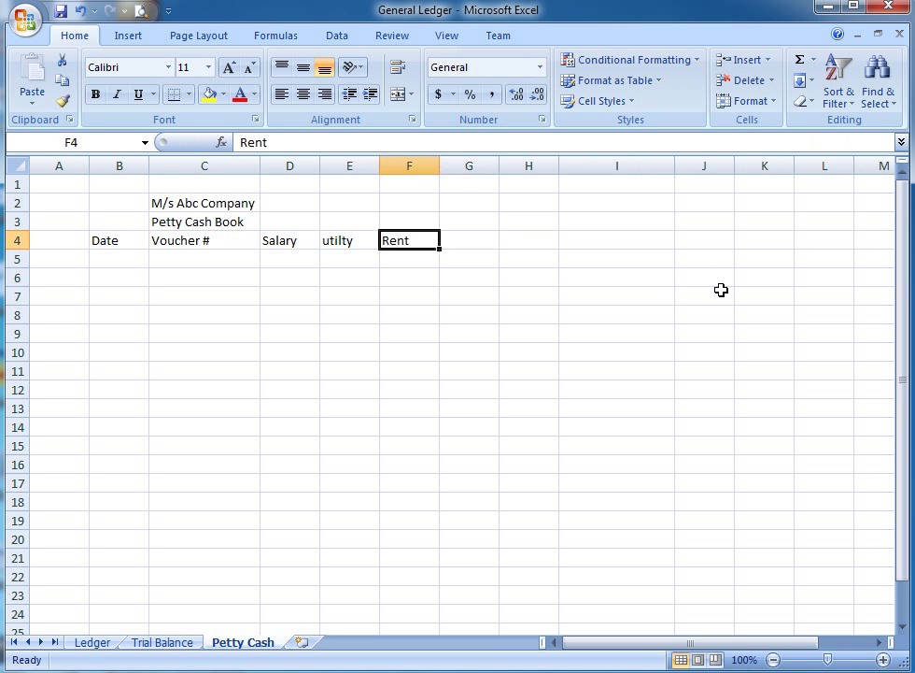
pyautogui.press('Right')
pyautogui.press('Left')
pyautogui.press('Left')
pyautogui.press('Right')
pyautogui.press('Right')
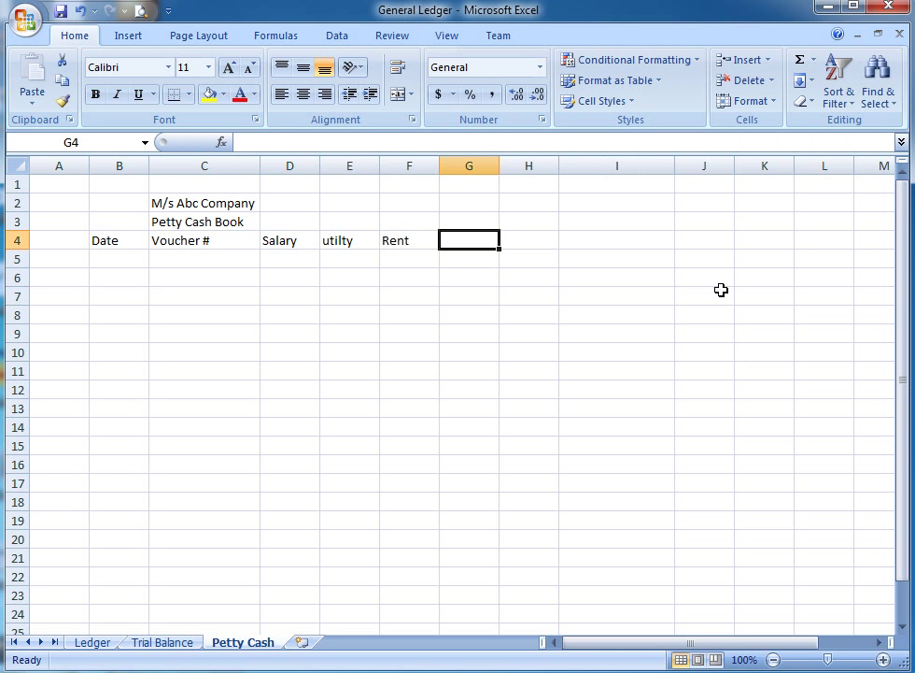
# Insert a new blank row above the column headings.
pyautogui.press('Left')
pyautogui.press('Left')
pyautogui.press('Up')
pyautogui.press('Left')
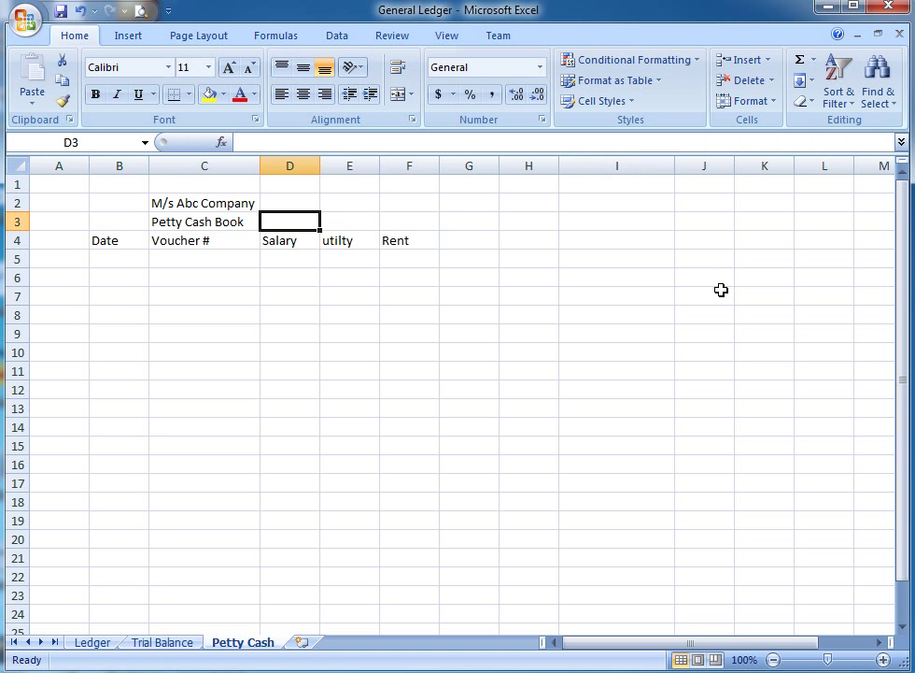
pyautogui.hotkey('shift', 'Right')
pyautogui.hotkey('shift', 'Right')
pyautogui.press('Down')
pyautogui.press('Up')
pyautogui.hotkey('shift', 'Right')
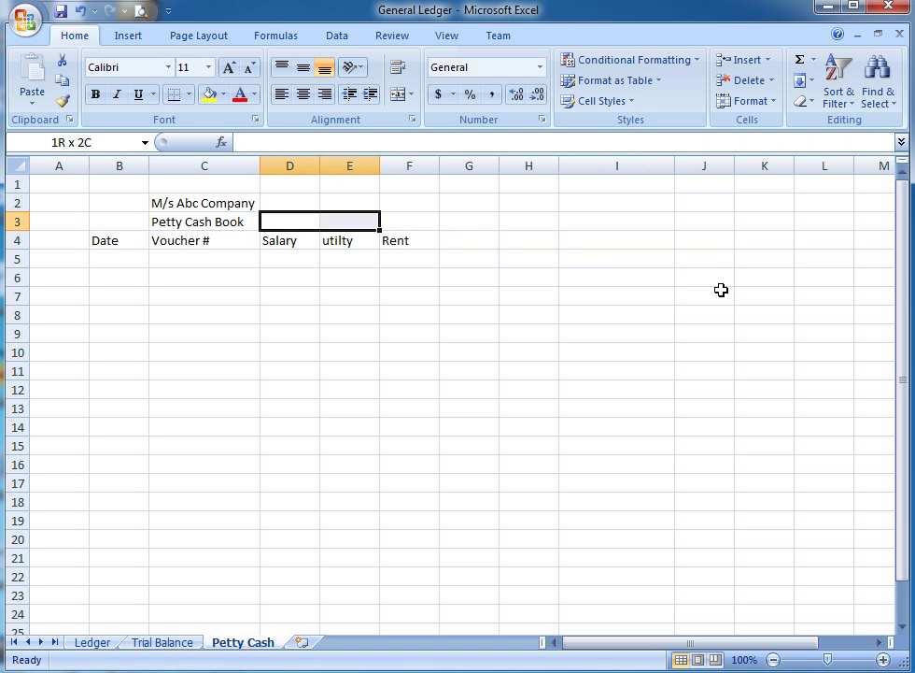
pyautogui.hotkey('shift', 'Right')
pyautogui.press('Left')
pyautogui.press('Right')
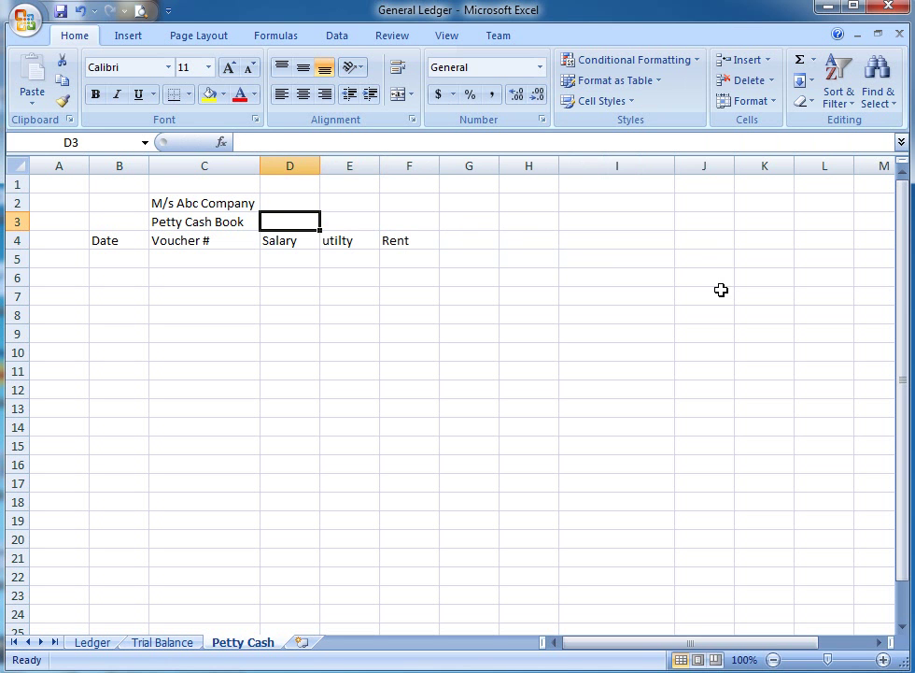
pyautogui.press('Down')
pyautogui.hotkey('ctrl', '+')
pyautogui.press('Down')
pyautogui.press('Return')
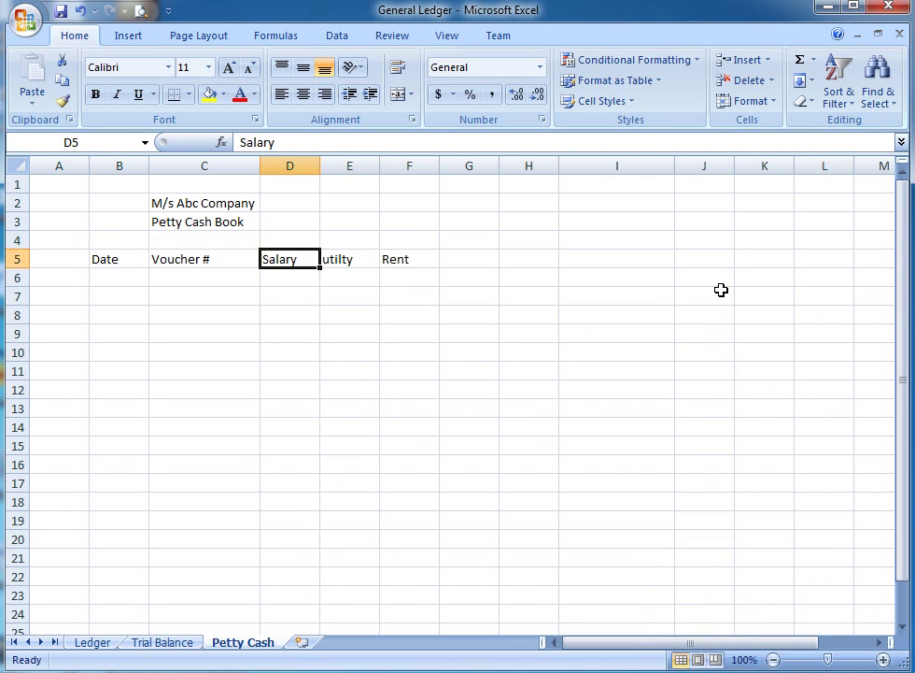
# Enter 'Payments' in D4 and merge and centre it across D4:F4.
pyautogui.press('Up')
pyautogui.write('Payment')
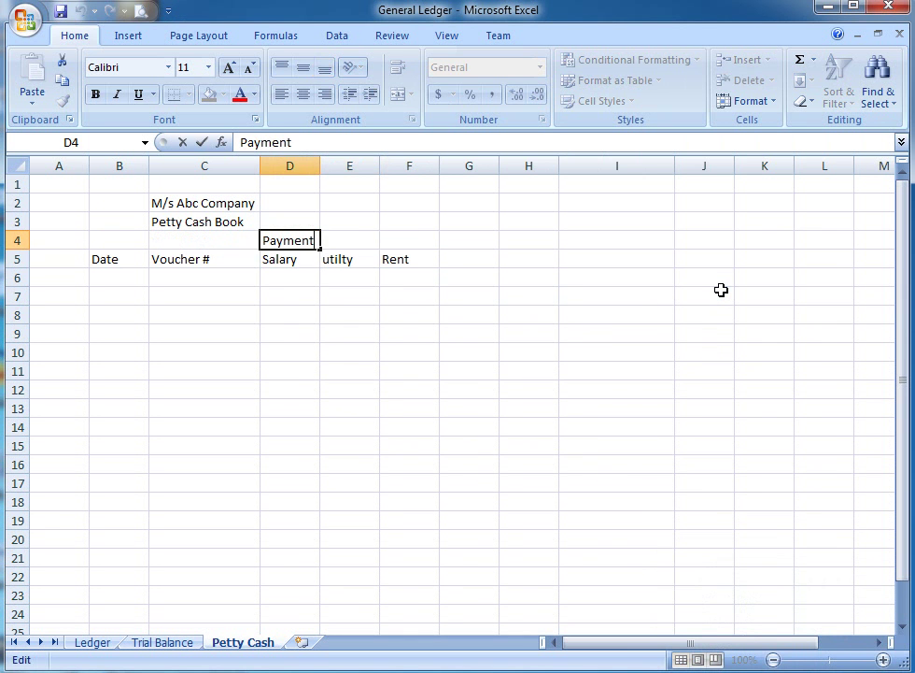
pyautogui.write('s')
pyautogui.press('Return')
pyautogui.press('Up')
pyautogui.hotkey('shift', 'Right')
pyautogui.hotkey('shift', 'Right')
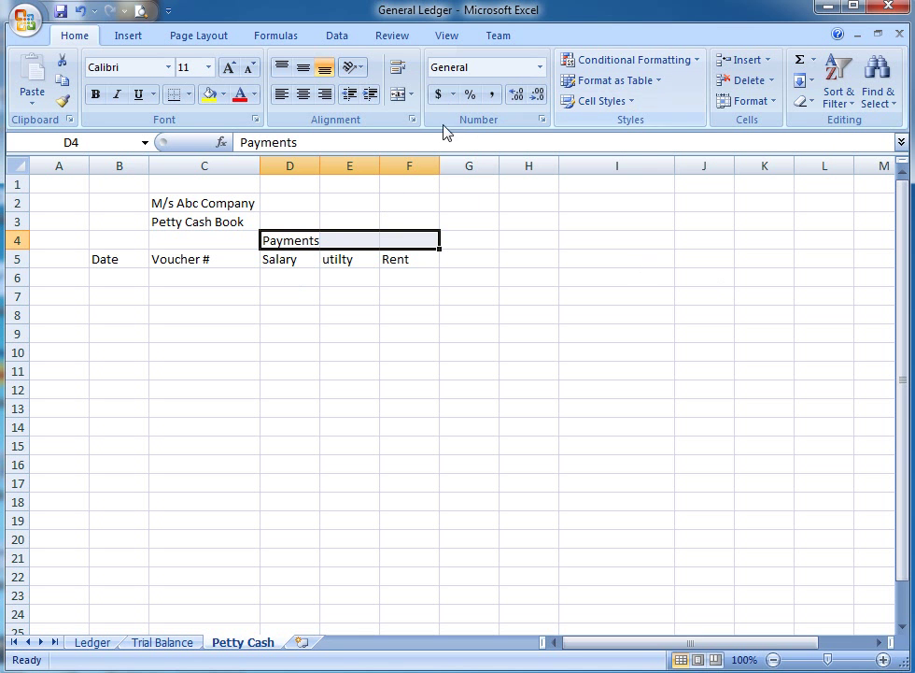
pyautogui.click(398, 94)
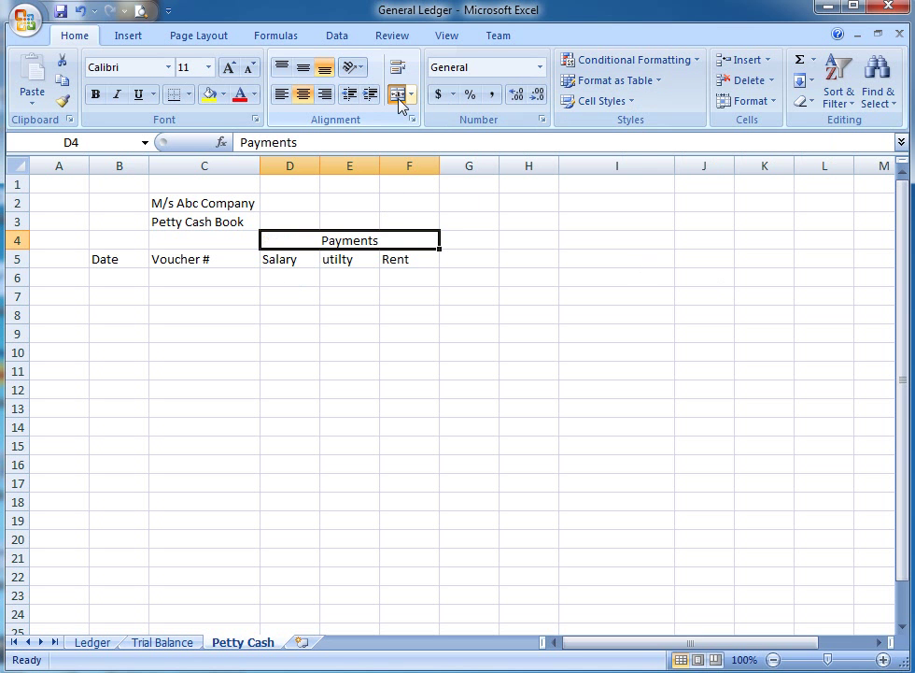
# Compare the Payments heading merged and unmerged by toggling undo and redo.
pyautogui.hotkey('ctrl', 'z')
pyautogui.press('Down')
pyautogui.press('Right')
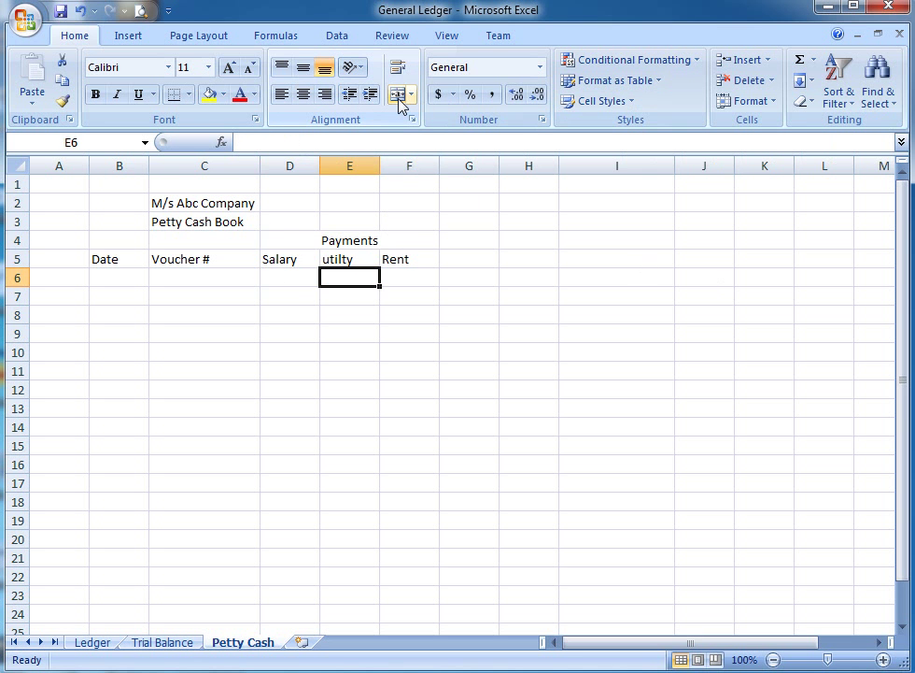
pyautogui.press('Left')
pyautogui.press('Up')
pyautogui.hotkey('ctrl', 'y')
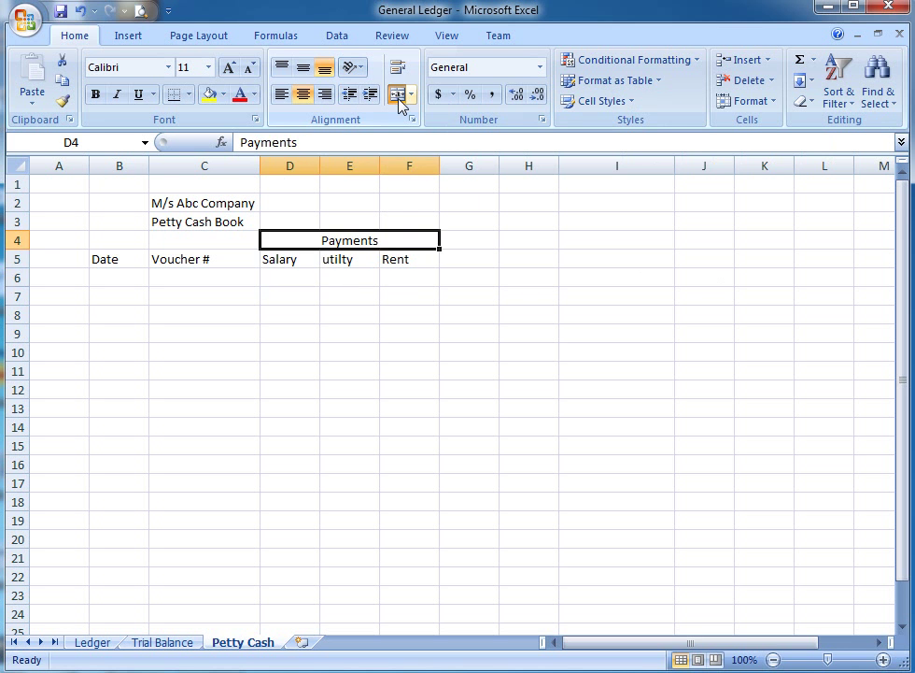
pyautogui.hotkey('ctrl', 'z')
pyautogui.press('Down')
pyautogui.press('Up')
pyautogui.hotkey('ctrl', 'y')
pyautogui.hotkey('ctrl', 'z')
pyautogui.press('Down')
pyautogui.press('Up')
pyautogui.hotkey('ctrl', 'y')
pyautogui.hotkey('ctrl', 'z')
pyautogui.press('Right')
pyautogui.press('Left')
pyautogui.hotkey('ctrl', 'y')
pyautogui.hotkey('ctrl', 'z')
pyautogui.press('Right')
pyautogui.press('Right')
pyautogui.press('Left')
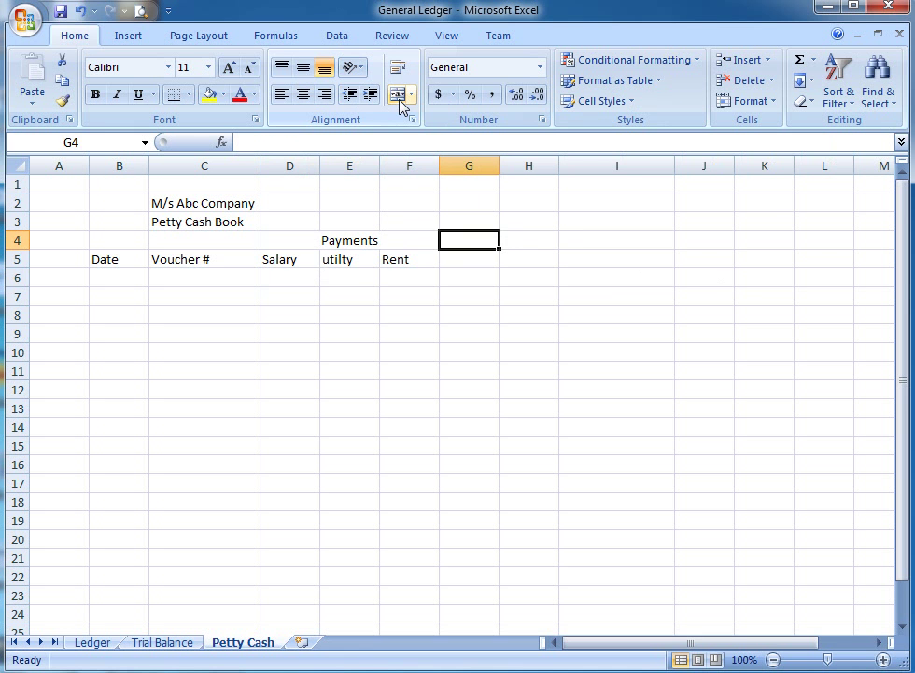
# Enter 'Receipts' in G4 and merge and centre it across G4:I4.
pyautogui.write('Rec')
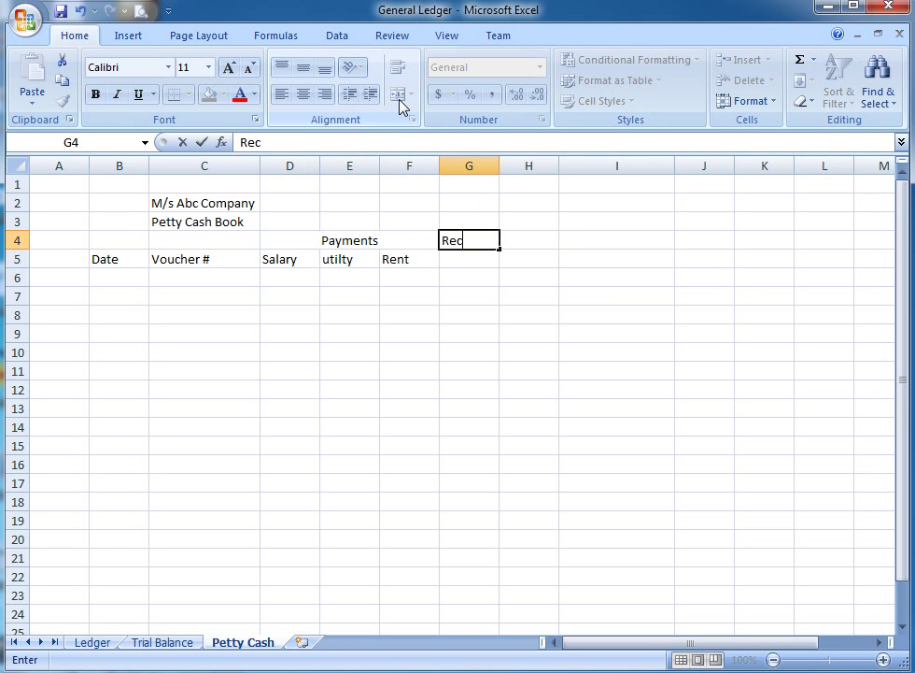
pyautogui.write('eipts')
pyautogui.hotkey('ctrl', 'Return')
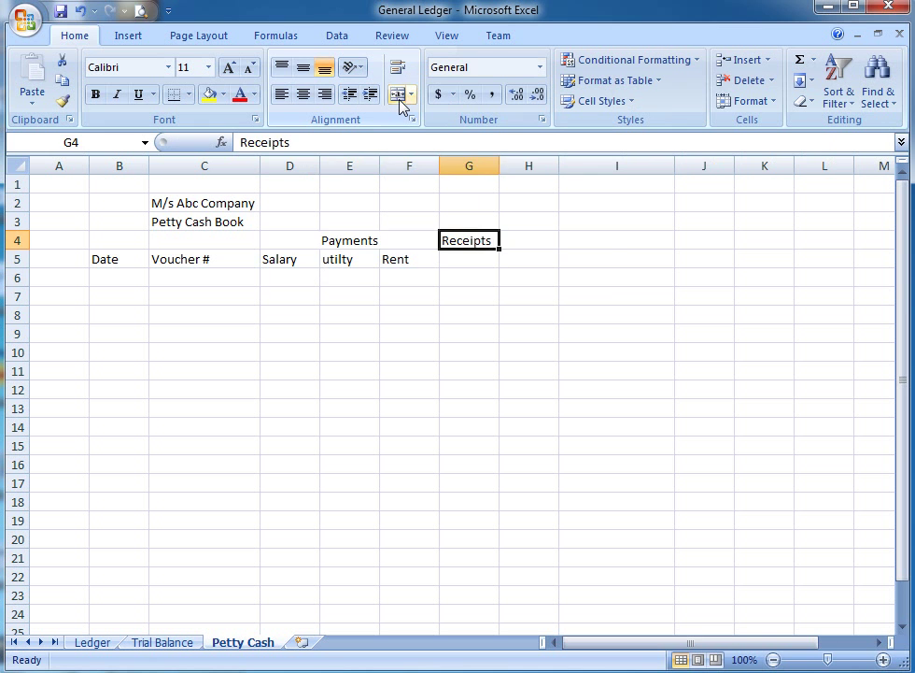
pyautogui.press('Left')
pyautogui.press('Right')
pyautogui.hotkey('shift', 'Right')
pyautogui.hotkey('shift', 'Right')
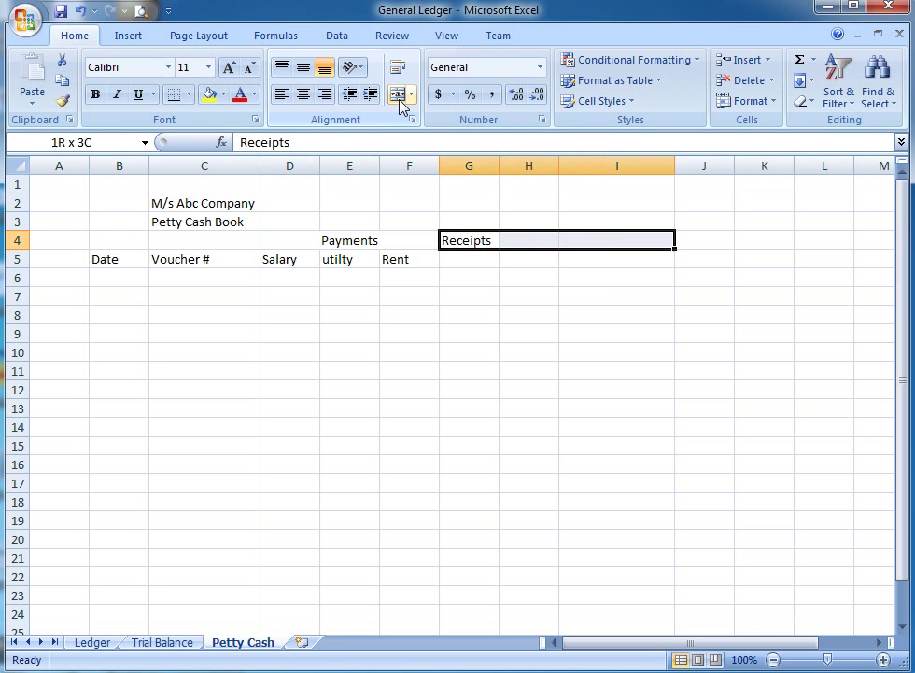
pyautogui.click(404, 98)
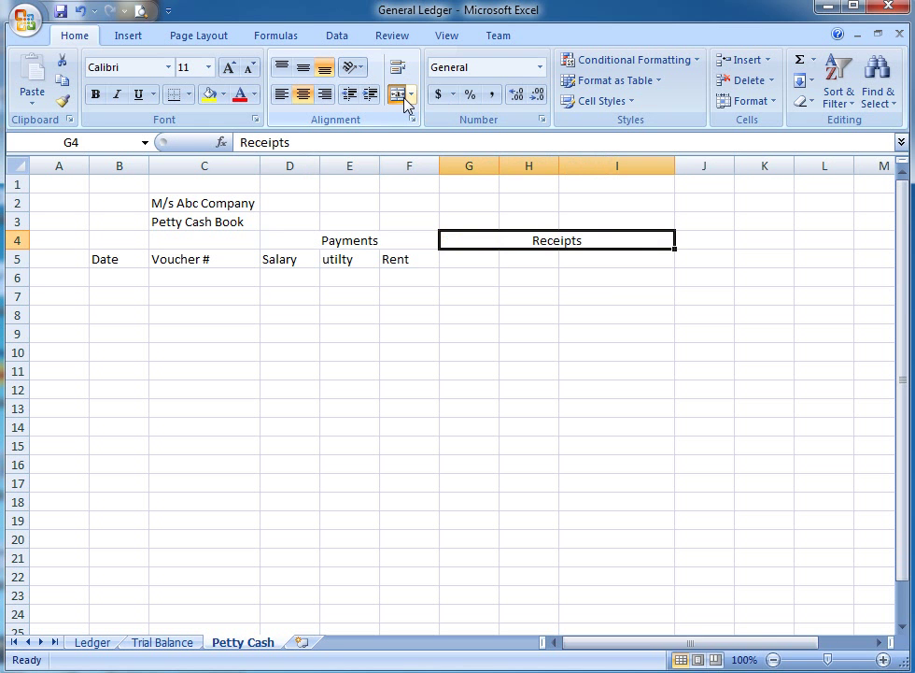
# Enter the Sales heading in G5.
pyautogui.press('Down')
pyautogui.press('Up')
pyautogui.press('Down')
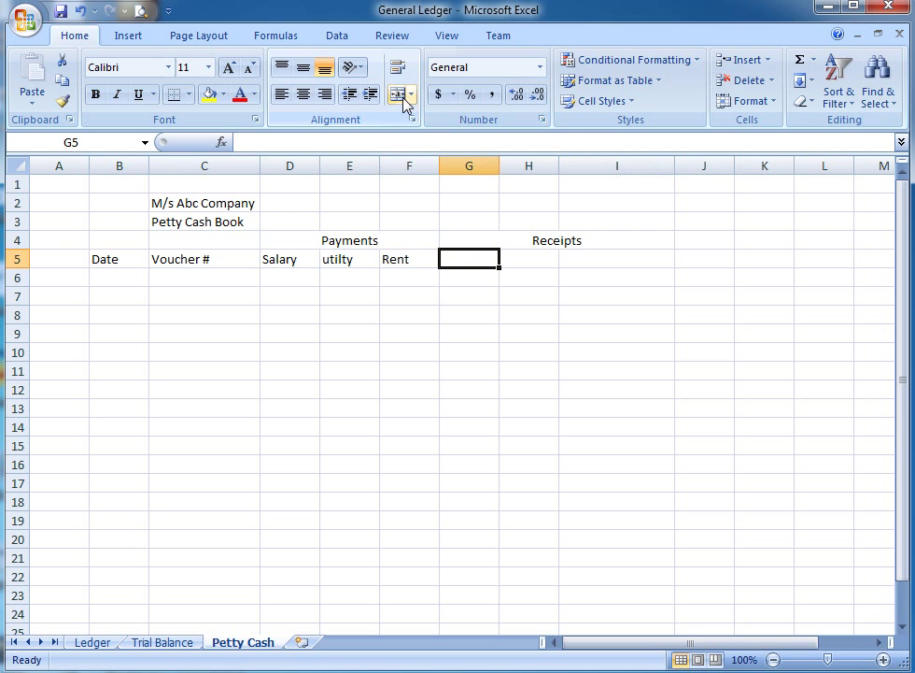
pyautogui.write('Sales')
pyautogui.press('Return')
# Enter the Other Income heading in H5 and Capital in I5.
pyautogui.press('Up')
pyautogui.press('Right')
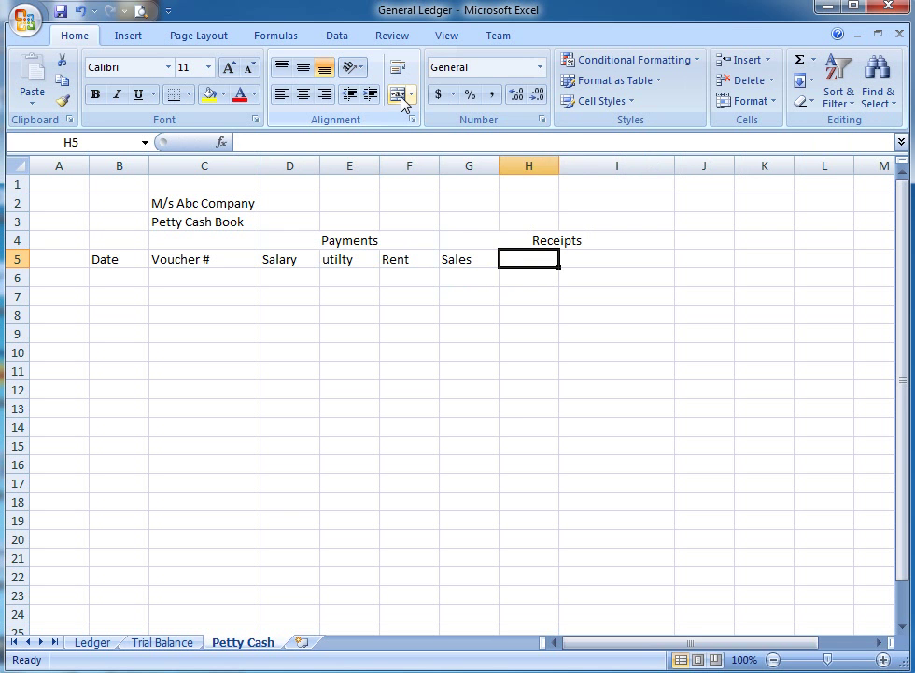
pyautogui.press('Left')
pyautogui.press('Left')
pyautogui.press('Left')
pyautogui.press('Right')
pyautogui.press('Right')
pyautogui.press('Right')
pyautogui.write('Oth')
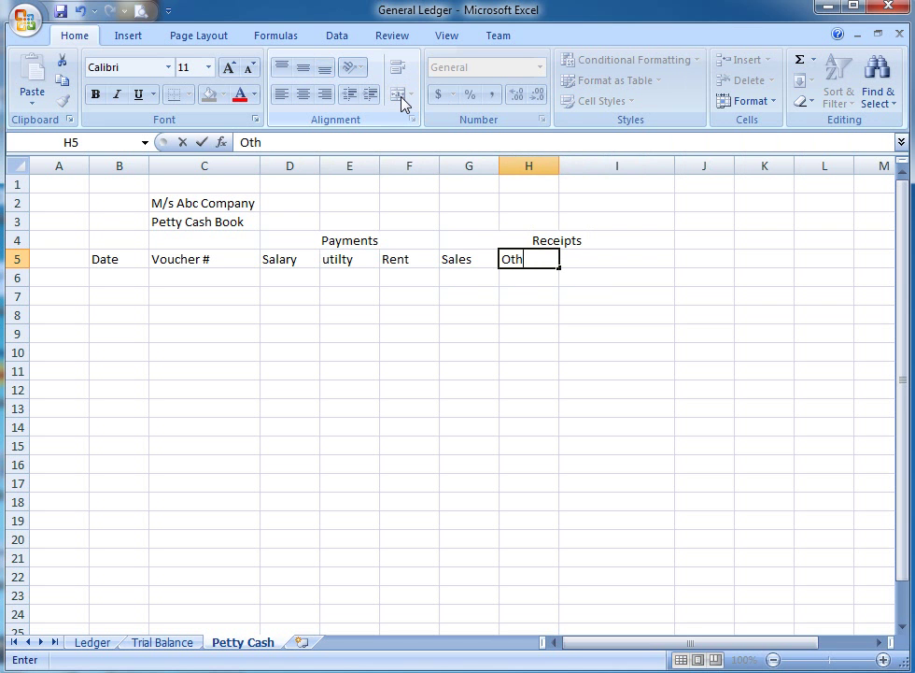
pyautogui.write('er Income')
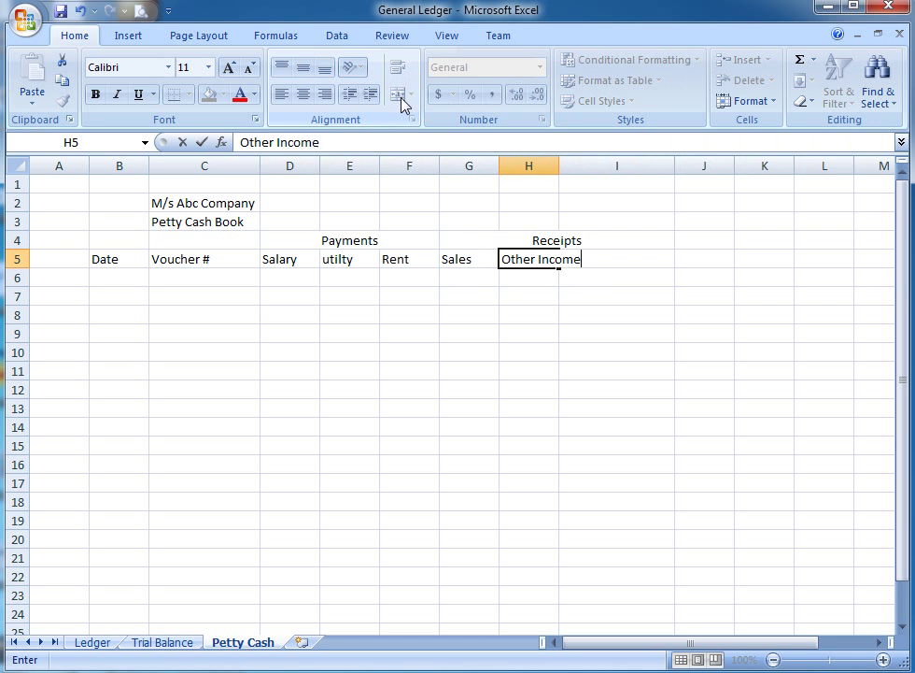
pyautogui.press('Tab')
pyautogui.write('RE')
pyautogui.press('BackSpace')
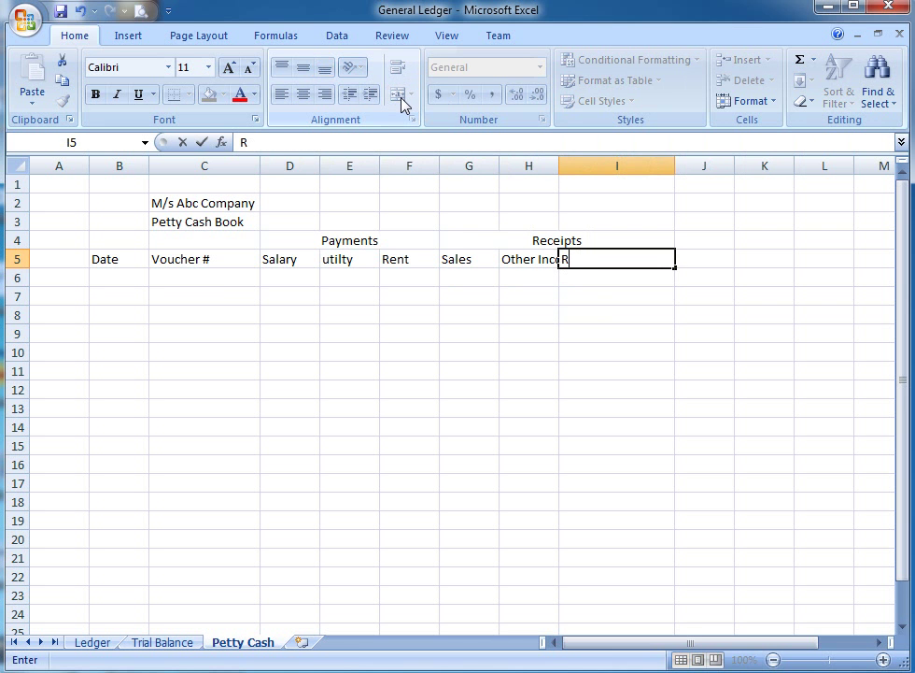
pyautogui.press('BackSpace')
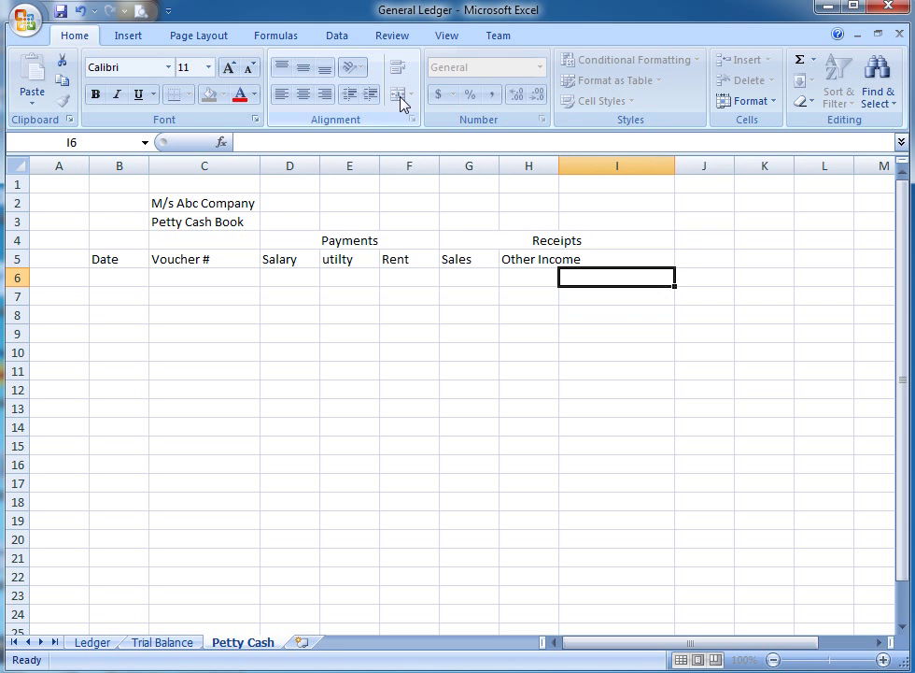
pyautogui.press('Up')
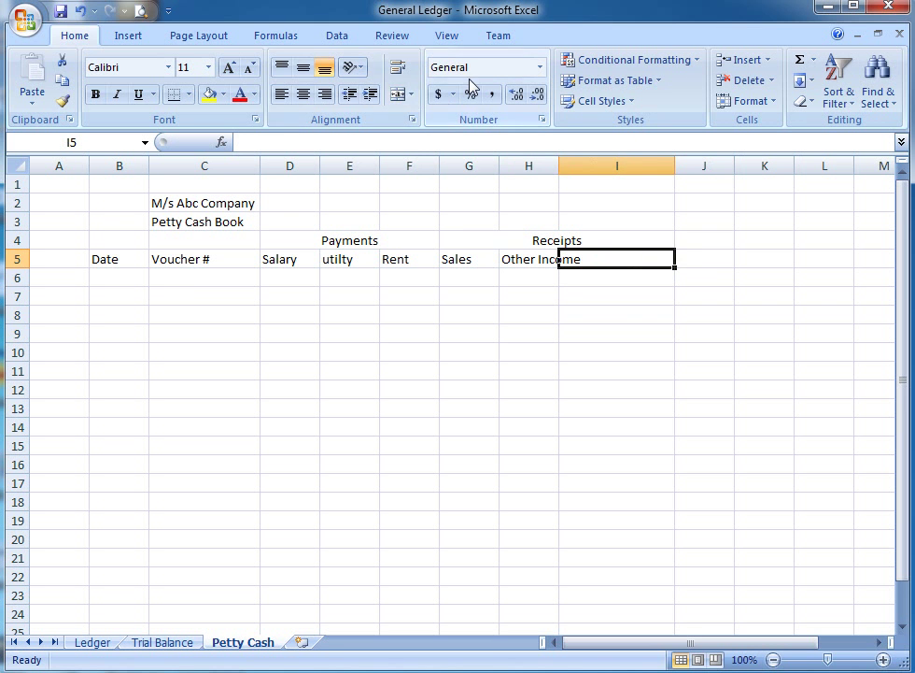
pyautogui.write('Capital')
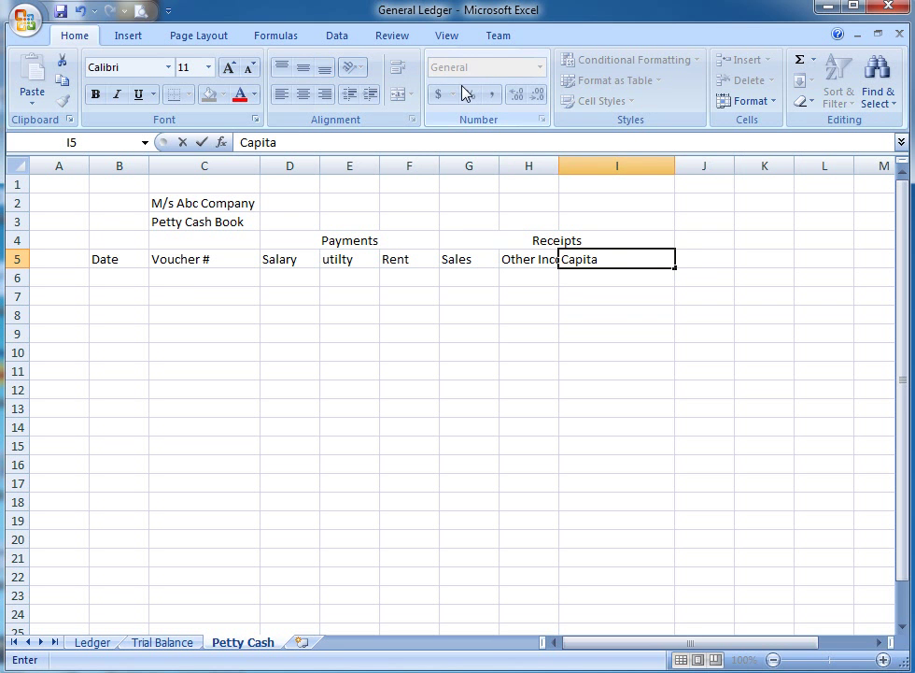
pyautogui.press('Return')
pyautogui.press('Up')
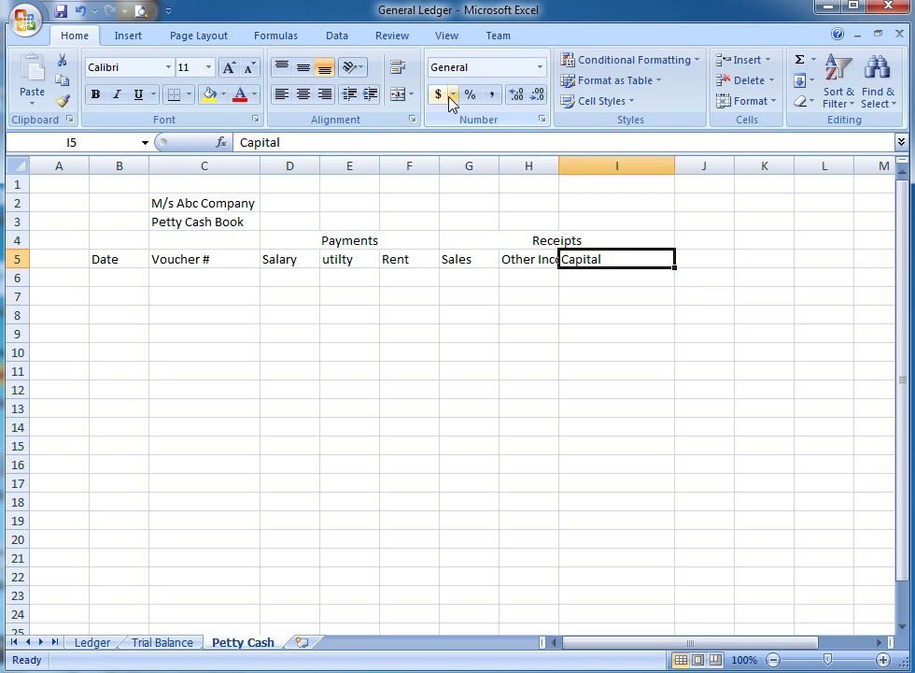
# Autofit column H to fit the 'Other Income' heading.
pyautogui.doubleClick(560, 166)
pyautogui.press('Down')
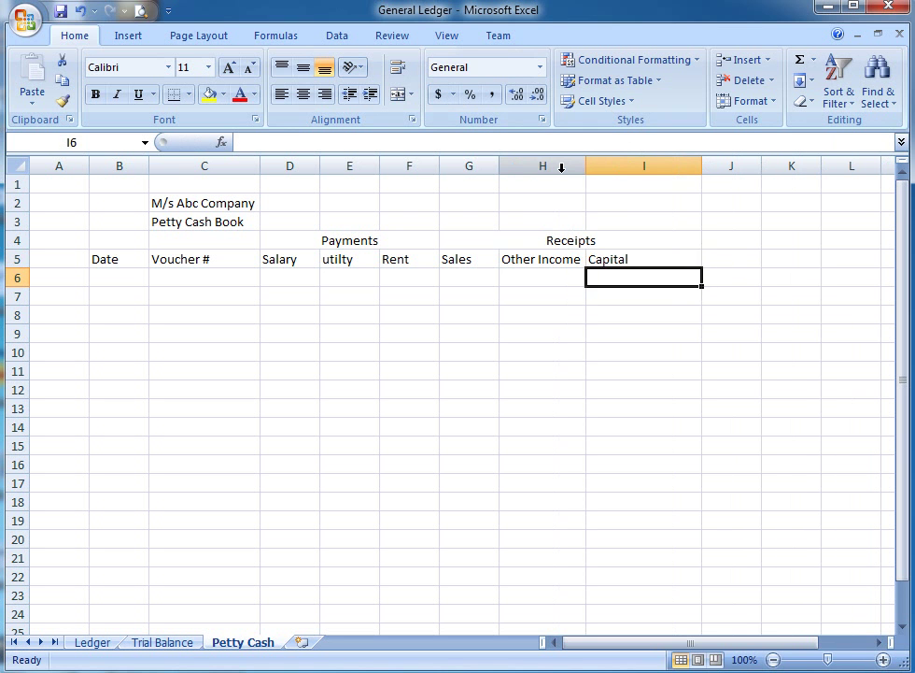
pyautogui.press('Up')
pyautogui.press('Up')
pyautogui.press('Down')
pyautogui.press('Up')
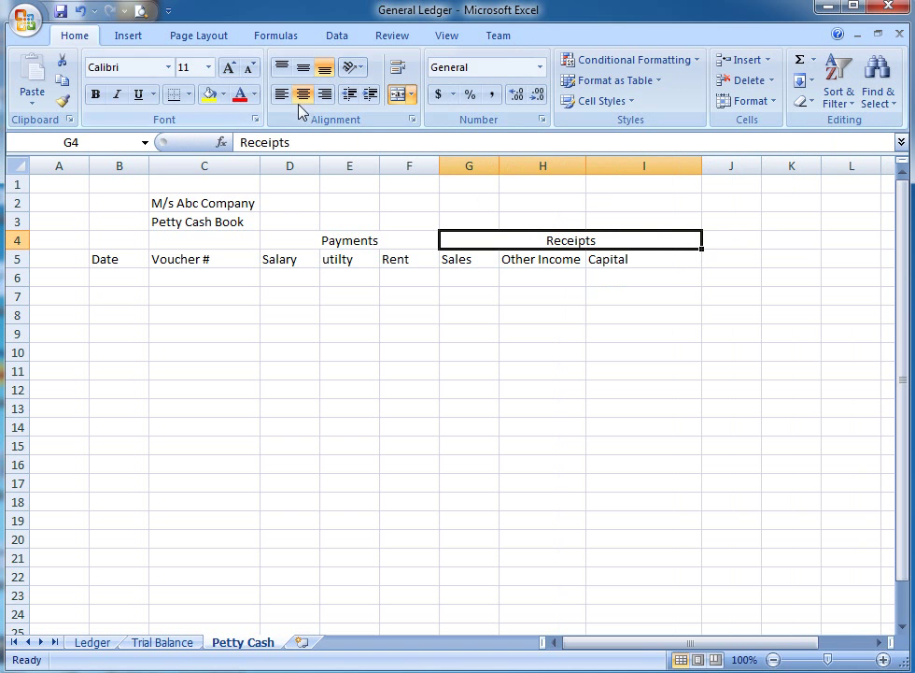
# Apply All Borders to the merged Receipts heading in G4:I4.
pyautogui.click(188, 94)
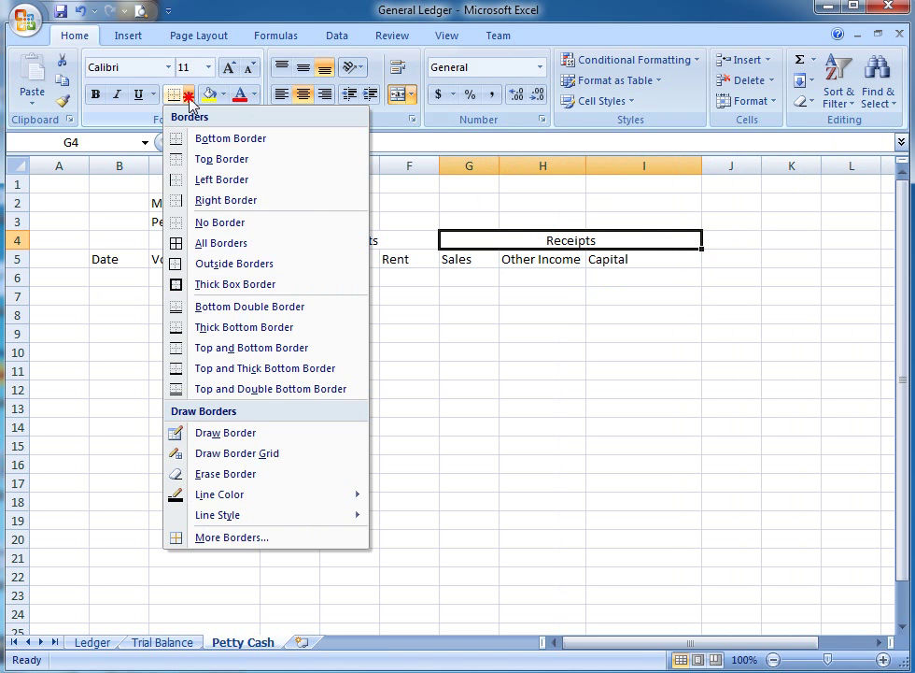
pyautogui.click(225, 242)
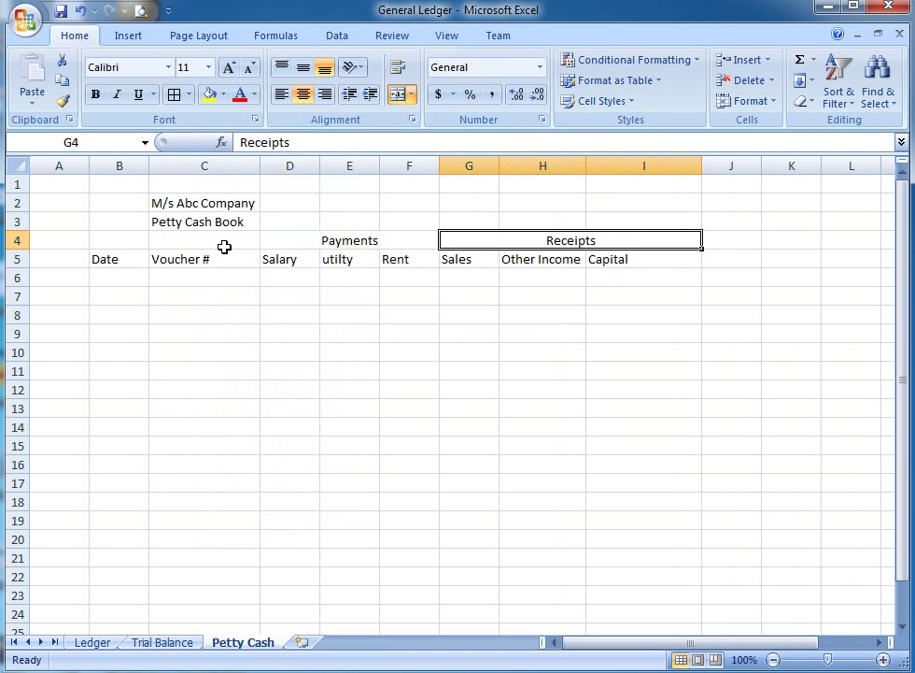
pyautogui.press('Left')
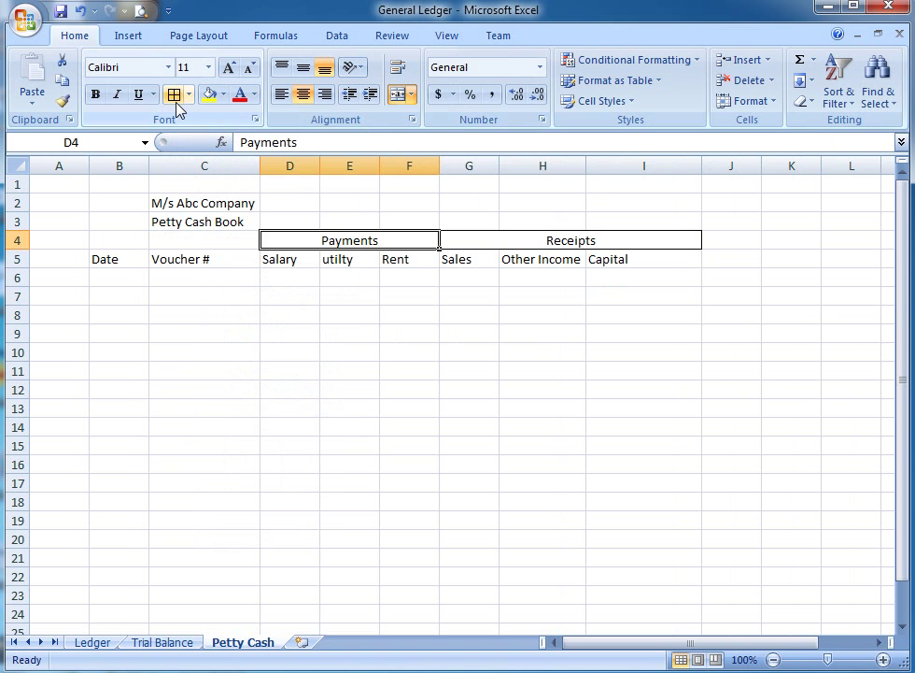
# Apply All Borders to the Salary-to-Capital column headings in D5:I5.
pyautogui.press('Down')
pyautogui.hotkey('shift', 'Left')
pyautogui.hotkey('shift', 'Left')
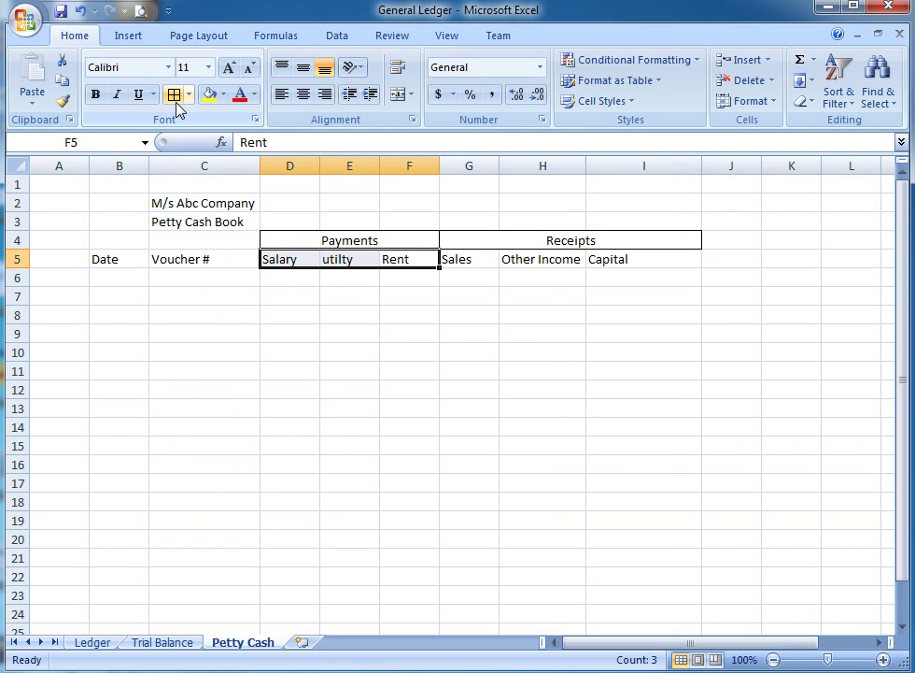
pyautogui.press('Left')
pyautogui.hotkey('shift', 'Left')
pyautogui.press('Left')
pyautogui.press('Right')
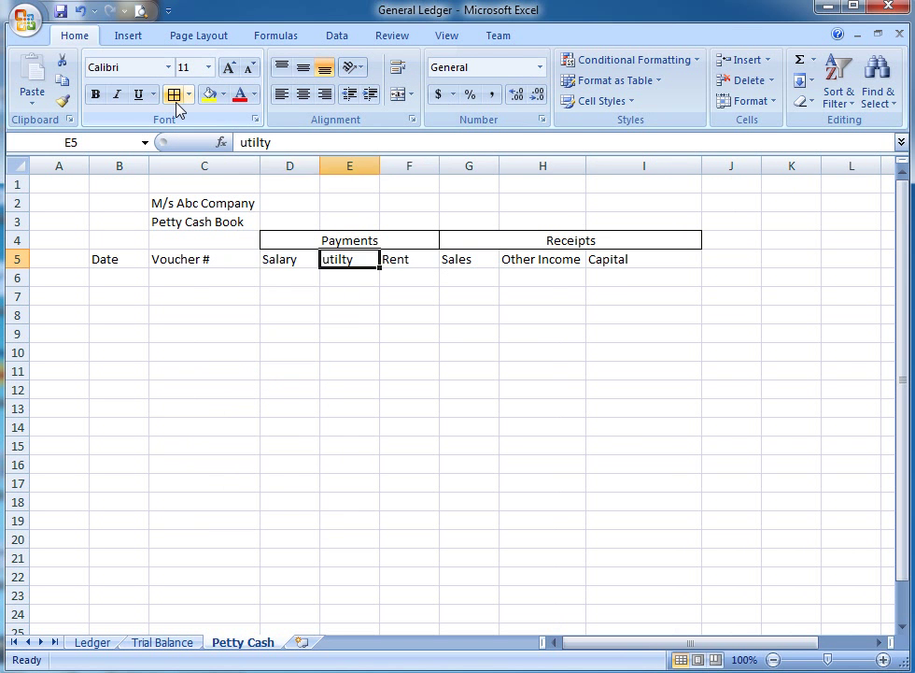
pyautogui.press('Left')
pyautogui.hotkey('shift', 'Right')
pyautogui.hotkey('shift', 'Right')
pyautogui.hotkey('shift', 'Right')
pyautogui.hotkey('shift', 'Right')
pyautogui.hotkey('shift', 'Right')
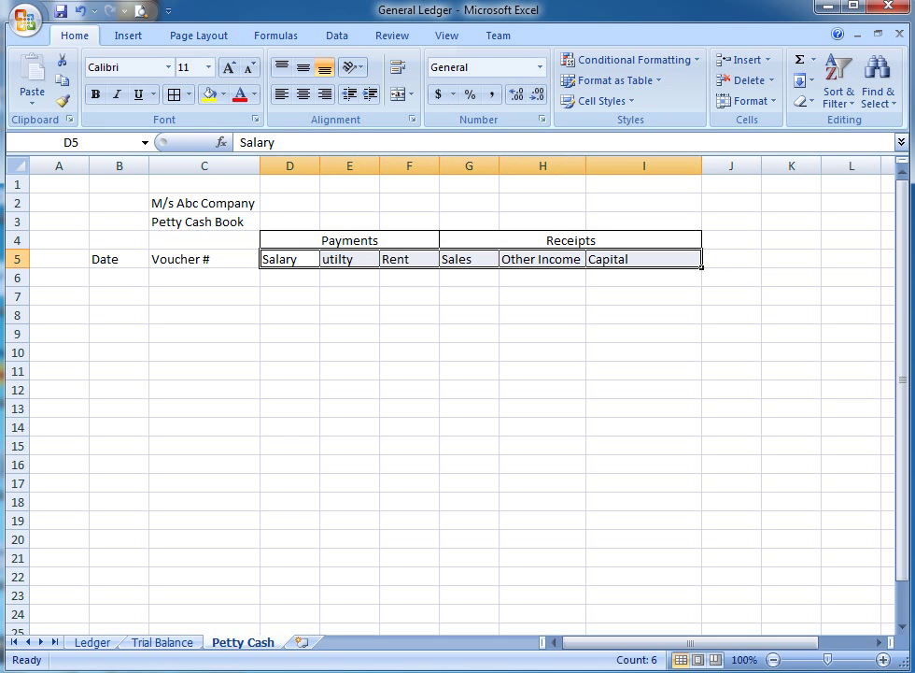
pyautogui.click(177, 97)
pyautogui.press('Home')
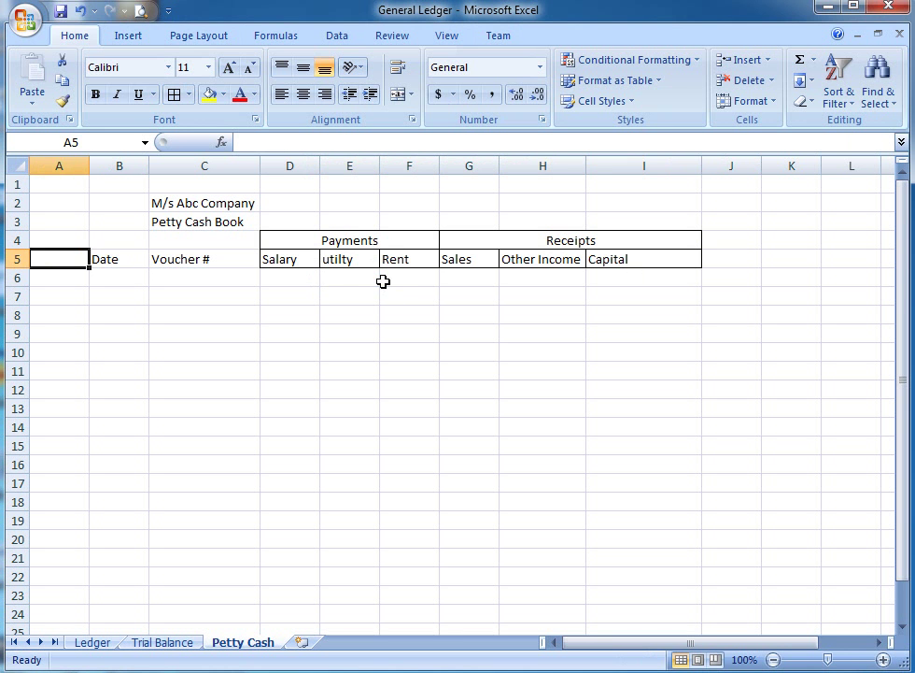
# Enter the date 1 Jul 2015 in B6.
pyautogui.press('Down')
pyautogui.press('Right')
pyautogui.press('Left')
pyautogui.press('Right')
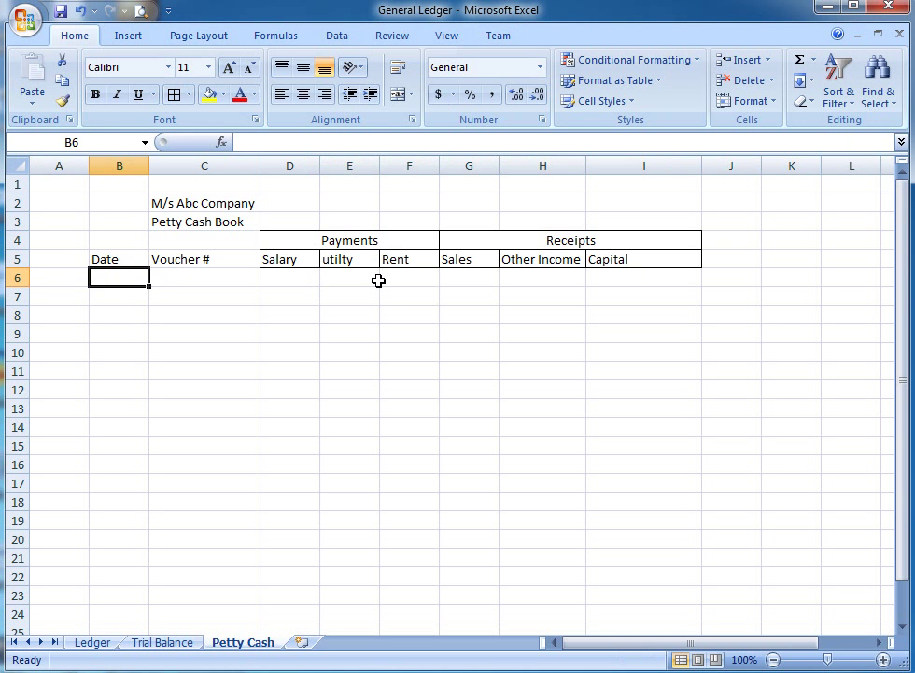
pyautogui.write('1h')
pyautogui.press('BackSpace')
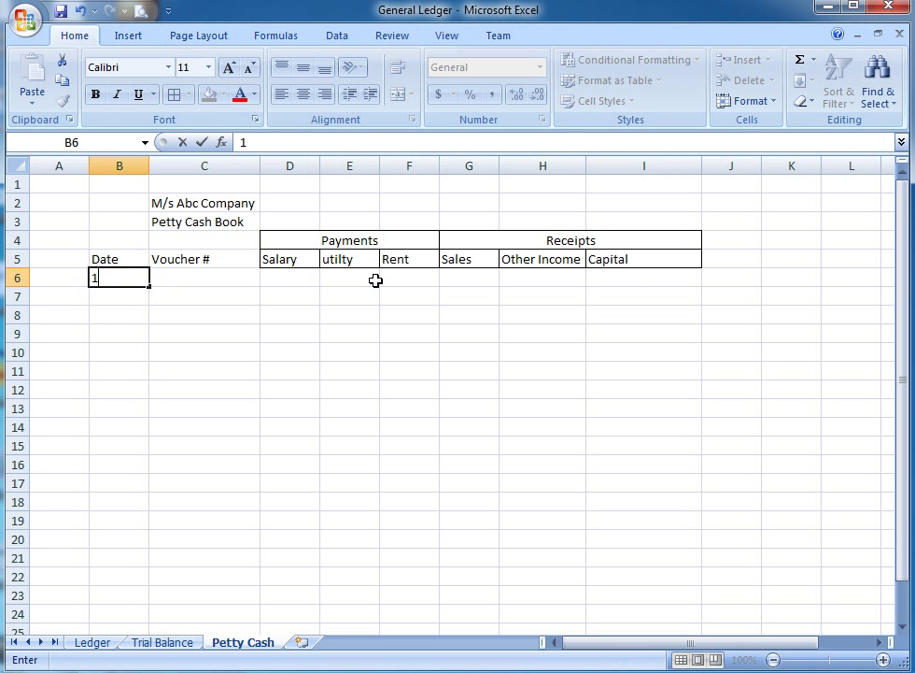
pyautogui.write('jul 2015')
pyautogui.press('Return')
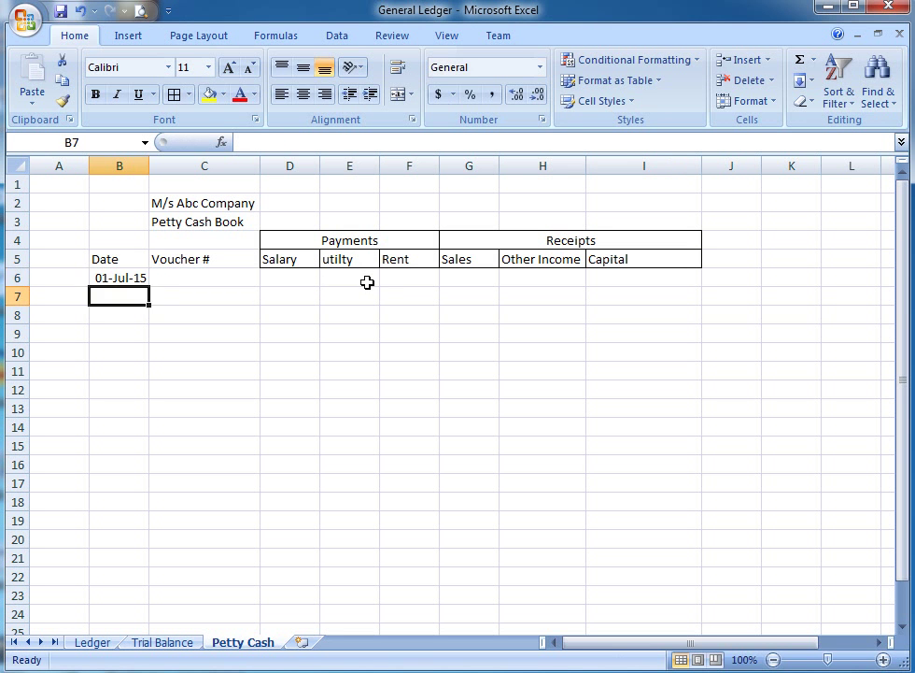
# Enter voucher number RV 01 in C6.
pyautogui.press('Up')
pyautogui.press('Right')
pyautogui.press('Left')
pyautogui.press('Right')
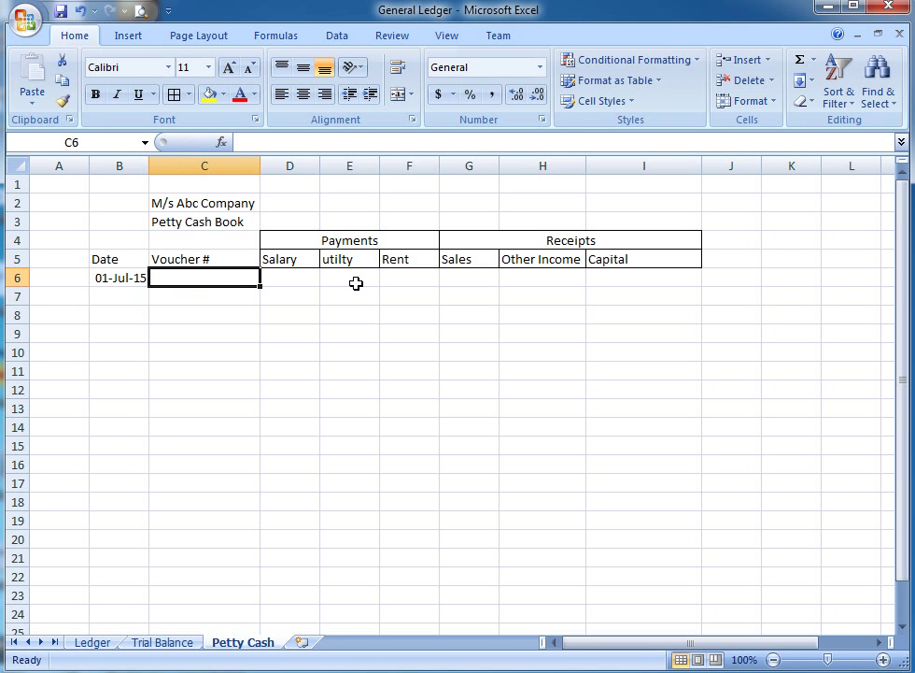
pyautogui.press('Left')
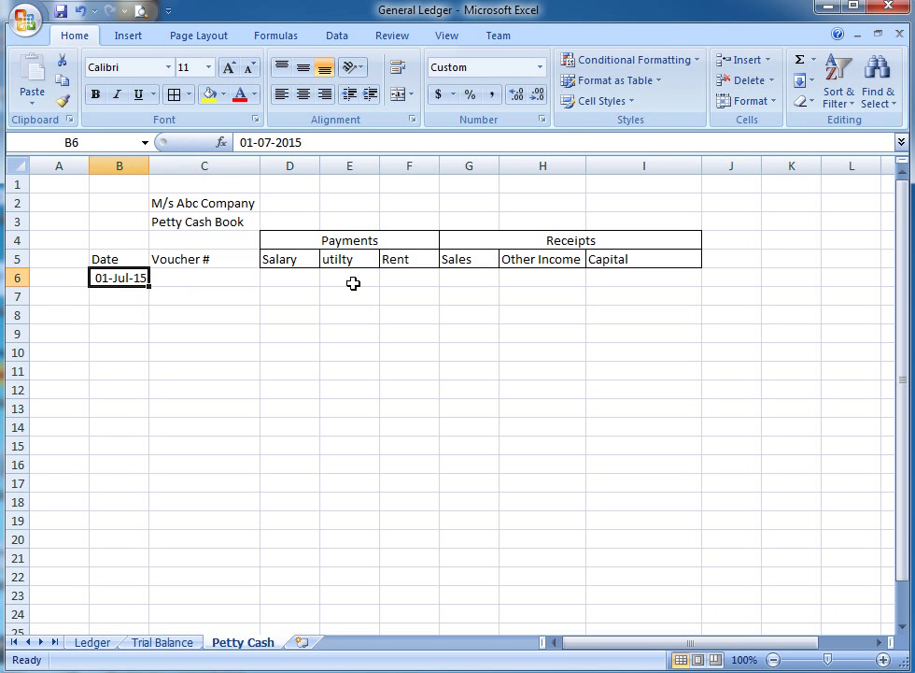
pyautogui.press('Right')
pyautogui.write('PV')
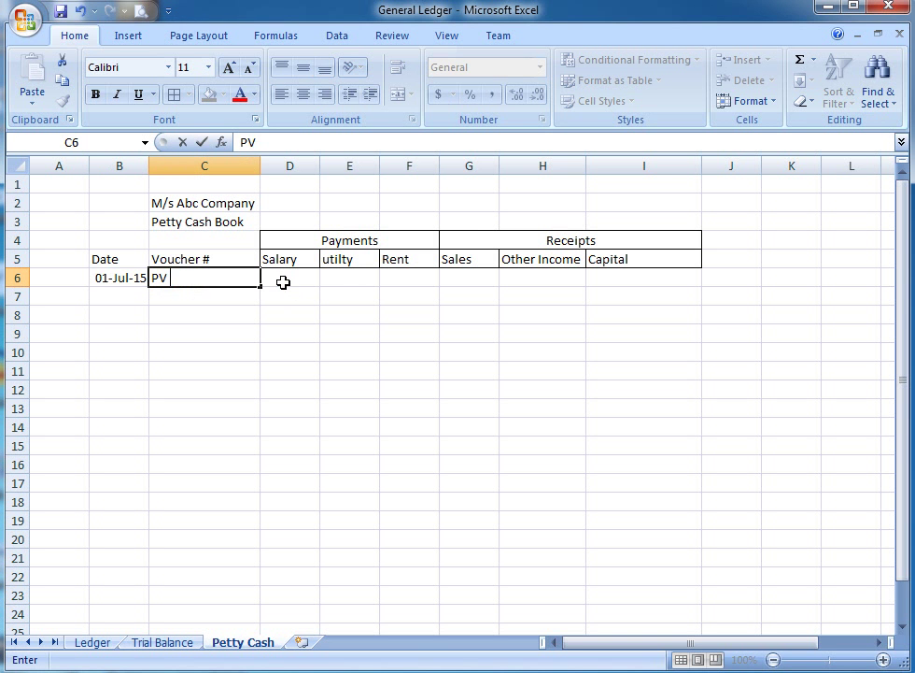
pyautogui.press('BackSpace')
pyautogui.press('BackSpace')
pyautogui.press('Return')
pyautogui.press('Up')
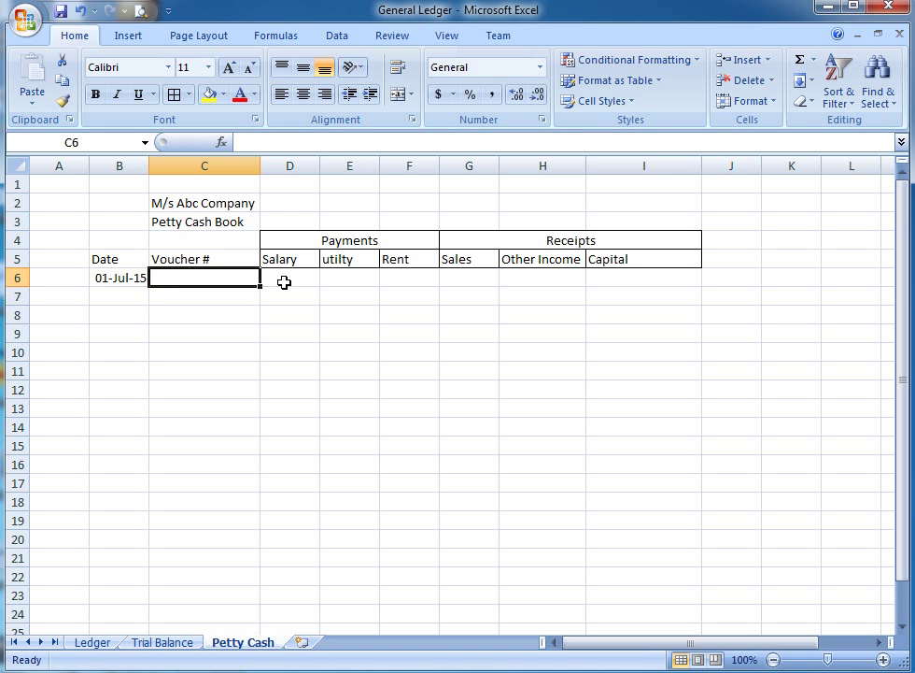
pyautogui.write('Pv')
pyautogui.press('BackSpace')
pyautogui.press('BackSpace')
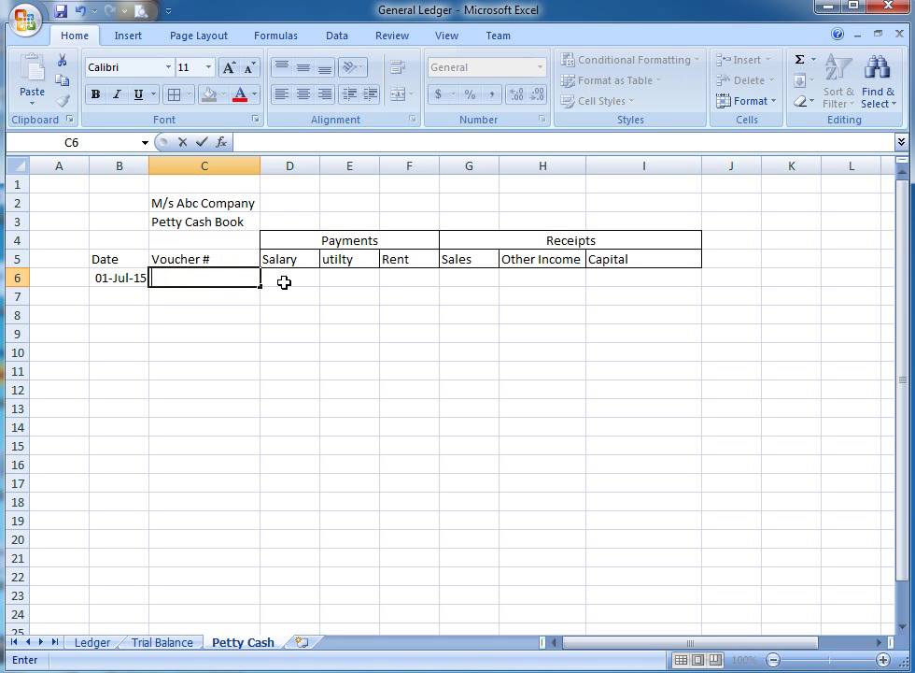
pyautogui.write('RV 01')
pyautogui.press('Return')
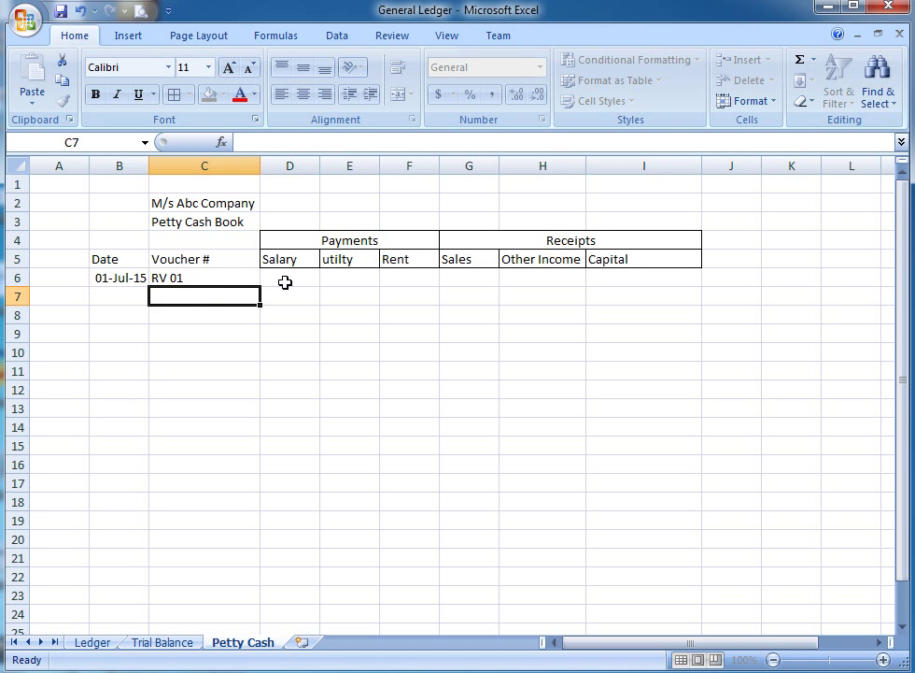
# Enter the 15000 Sales receipt in G6.
pyautogui.press('Up')
pyautogui.press('Right')
pyautogui.press('Right')
pyautogui.press('Right')
pyautogui.press('Right')
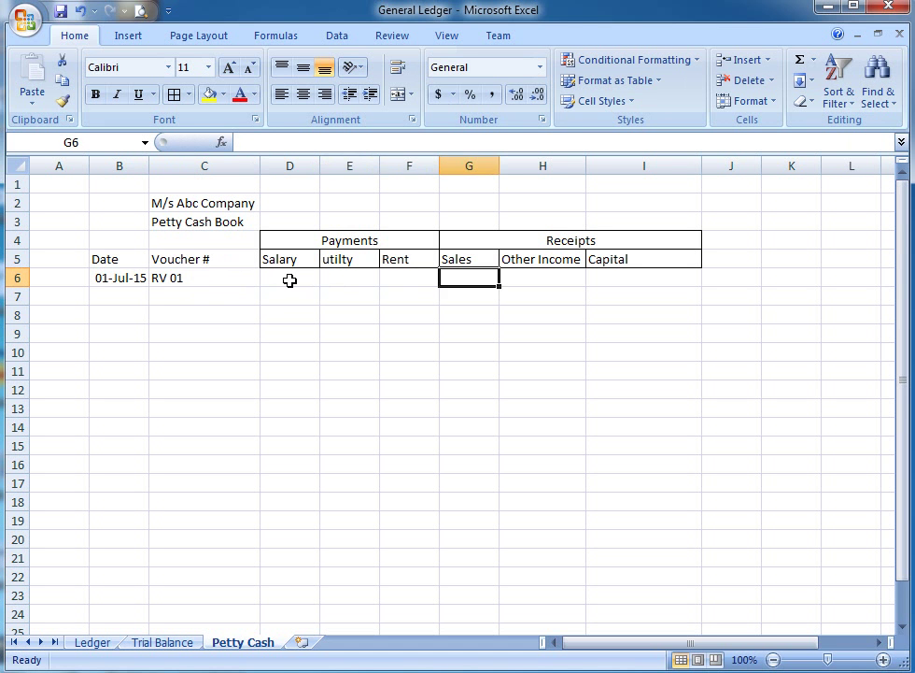
pyautogui.write('15000')
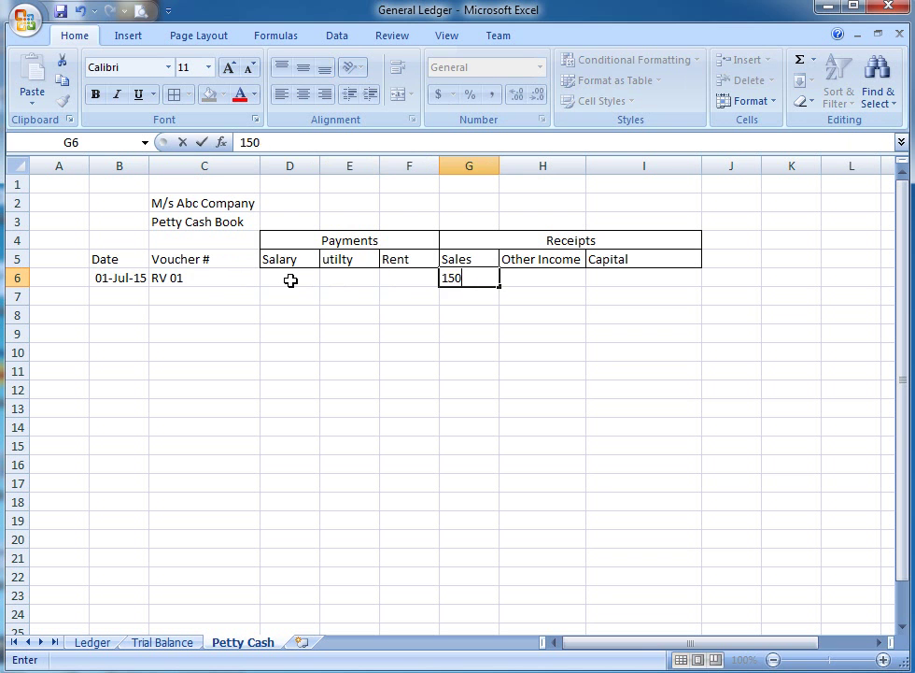
pyautogui.press('Return')
# Format the amount columns with Comma Style and no decimal places.
pyautogui.press('Up')
pyautogui.press('Left')
pyautogui.press('Left')
pyautogui.press('Left')
pyautogui.hotkey('shift', 'Right')
pyautogui.hotkey('shift', 'Right')
pyautogui.hotkey('shift', 'Right')
pyautogui.hotkey('shift', 'Right')
pyautogui.hotkey('shift', 'Right')
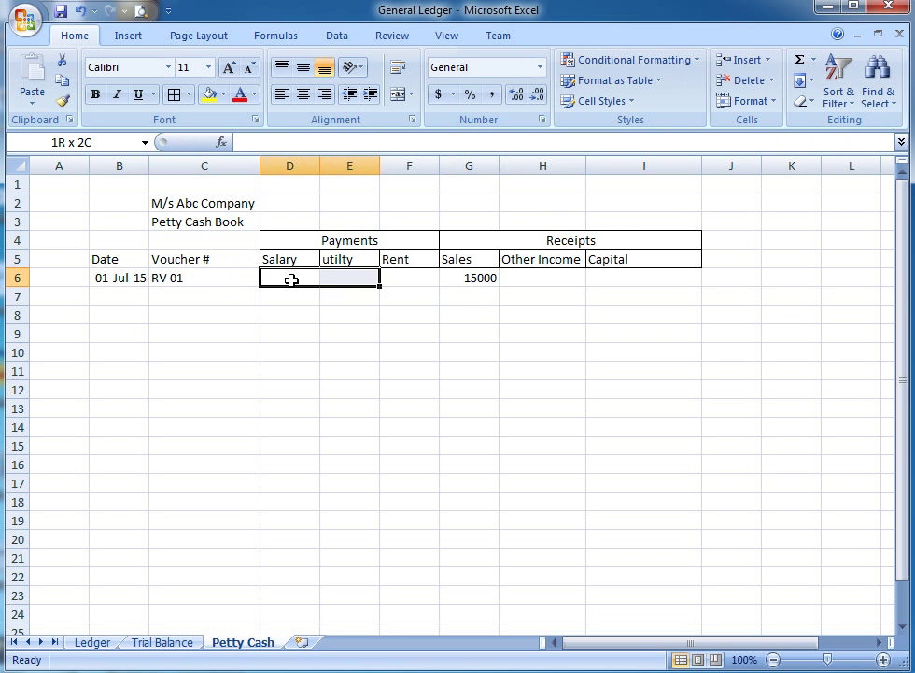
pyautogui.hotkey('shift', 'Down')
pyautogui.hotkey('shift', 'Down')
pyautogui.hotkey('shift', 'Down')
pyautogui.hotkey('shift', 'Down')
pyautogui.hotkey('shift', 'Down')
pyautogui.hotkey('shift', 'Down')
pyautogui.hotkey('shift', 'Down')
pyautogui.hotkey('shift', 'Down')
pyautogui.hotkey('shift', 'Down')
pyautogui.hotkey('shift', 'Down')
pyautogui.hotkey('shift', 'Down')
pyautogui.hotkey('shift', 'Down')
pyautogui.hotkey('shift', 'Down')
pyautogui.hotkey('shift', 'Down')
pyautogui.hotkey('shift', 'Down')
pyautogui.hotkey('shift', 'Down')
pyautogui.hotkey('shift', 'Down')
pyautogui.hotkey('shift', 'Down')
pyautogui.hotkey('shift', 'Down')
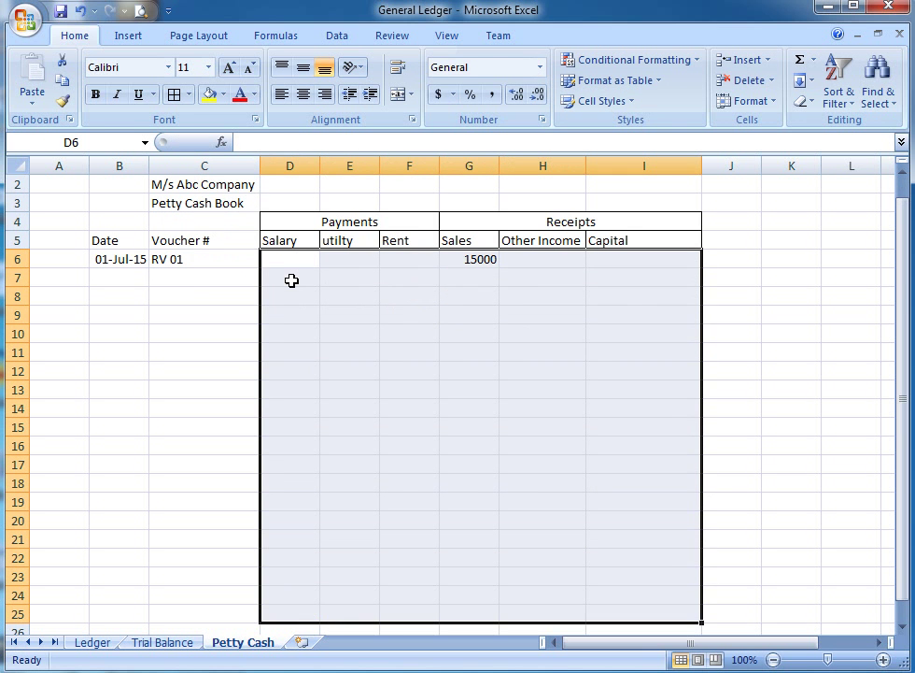
pyautogui.click(492, 96)
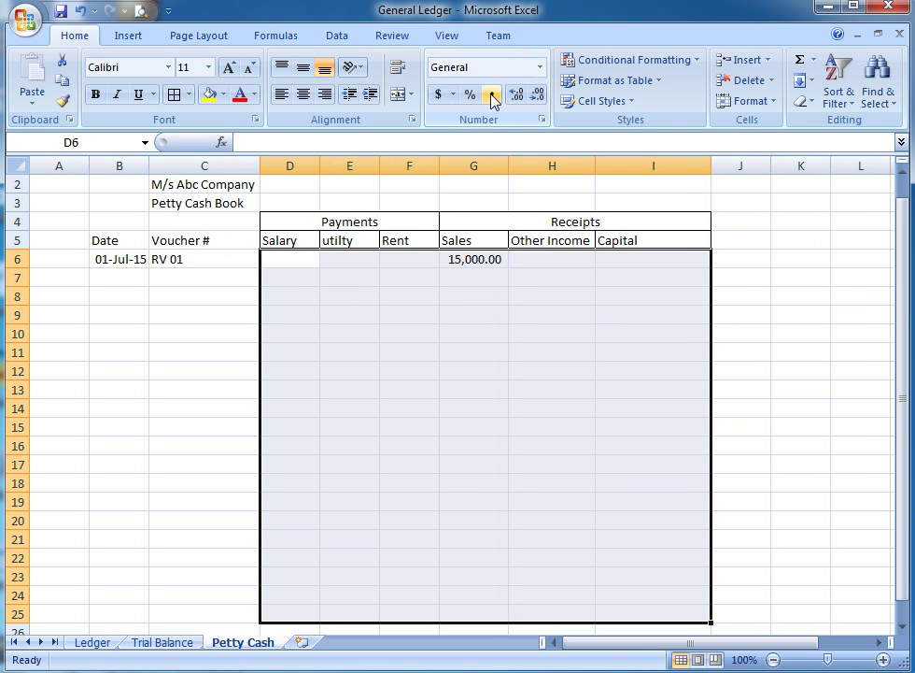
pyautogui.click(537, 96)
pyautogui.click(538, 96)
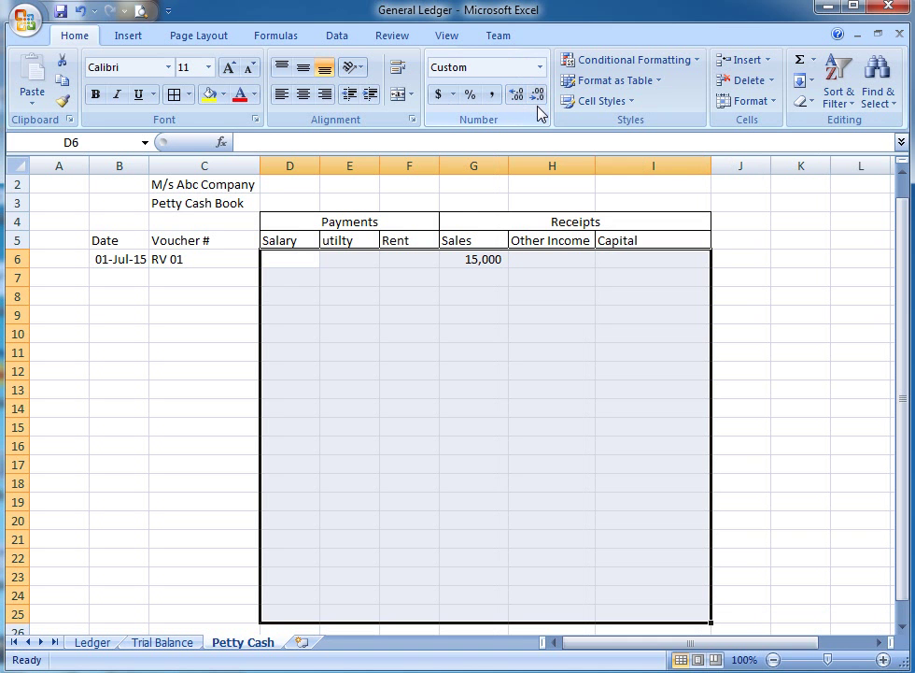
pyautogui.press('Down')
pyautogui.press('Up')
pyautogui.press('Right')
pyautogui.press('Right')
pyautogui.press('Right')
pyautogui.press('Right')
pyautogui.press('Right')
pyautogui.press('Right')
pyautogui.press('Up')
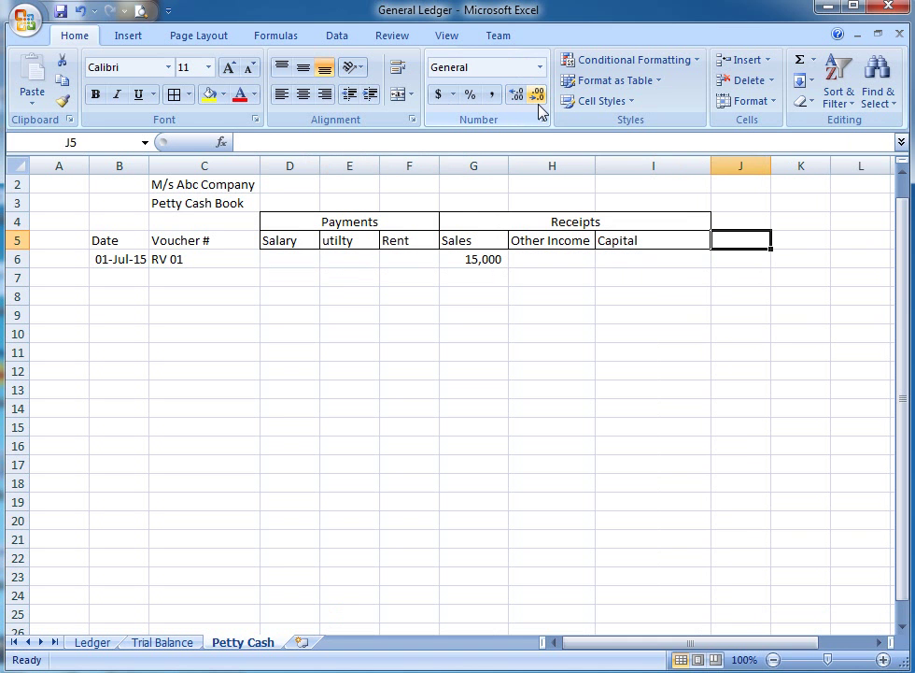
# Clear a stray header entry and label J5 'Balance'.
pyautogui.press('Up')
pyautogui.press('Down')
pyautogui.write('baa')
pyautogui.press('Return')
pyautogui.press('Up')
pyautogui.press('Up')
pyautogui.press('Down')
pyautogui.press('Delete')
pyautogui.press('Up')
pyautogui.press('Right')
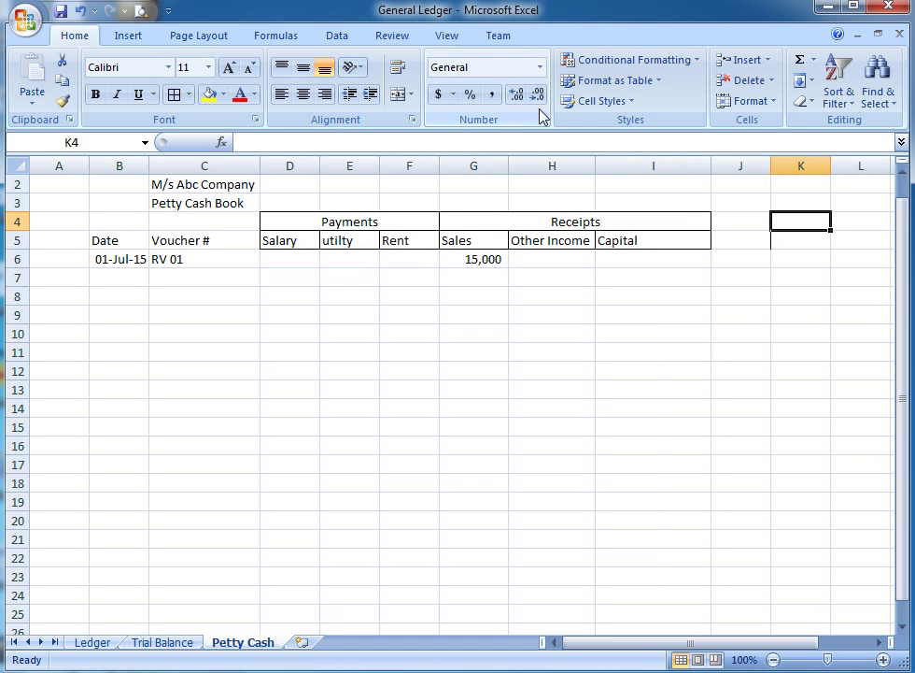
pyautogui.press('Left')
pyautogui.press('Left')
pyautogui.press('Left')
pyautogui.press('Right')
pyautogui.press('Right')
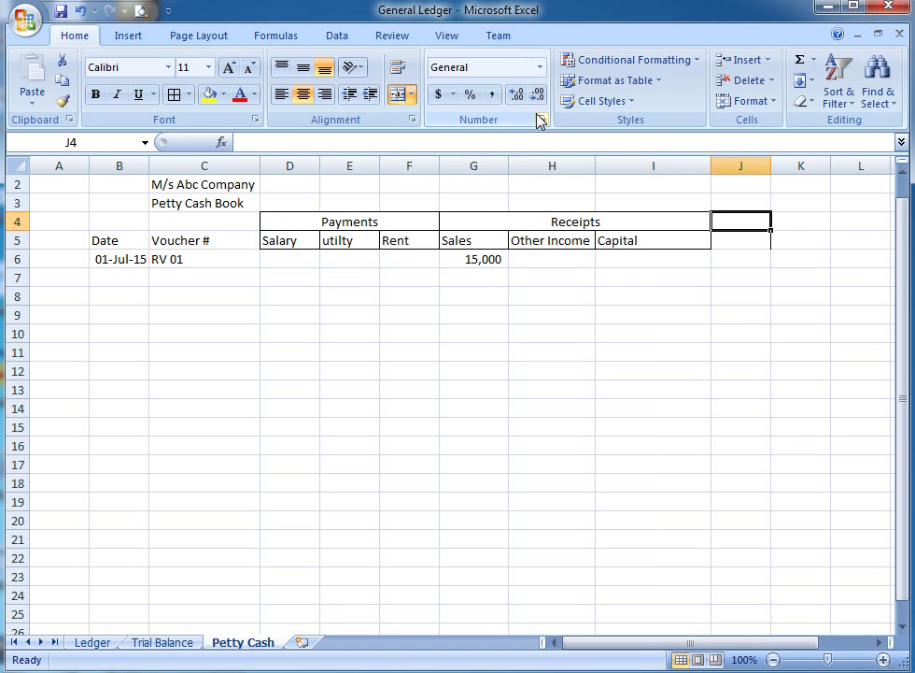
pyautogui.press('Down')
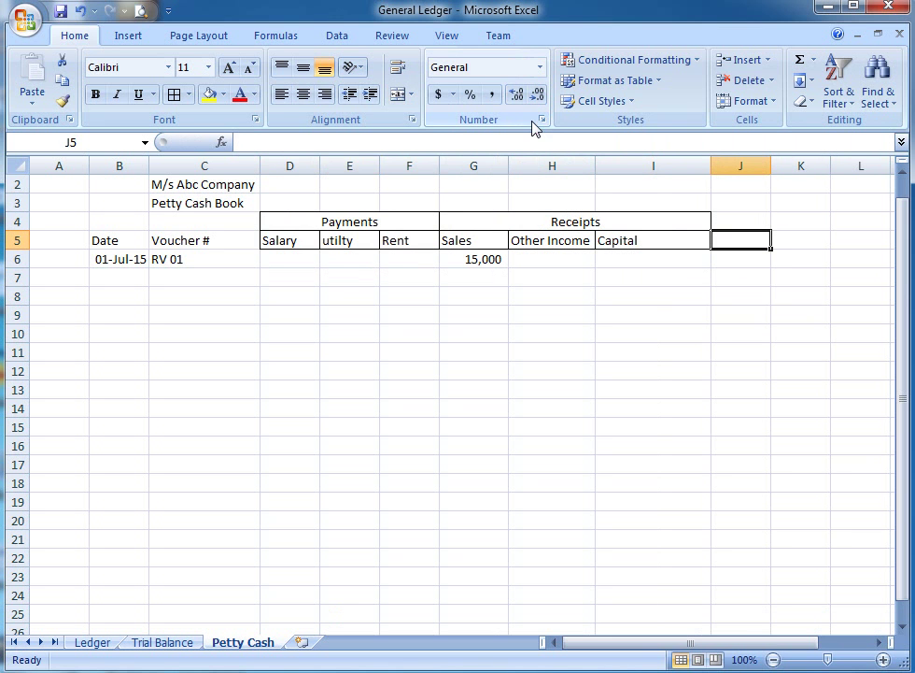
pyautogui.write('Balance')
pyautogui.hotkey('ctrl', 'Return')
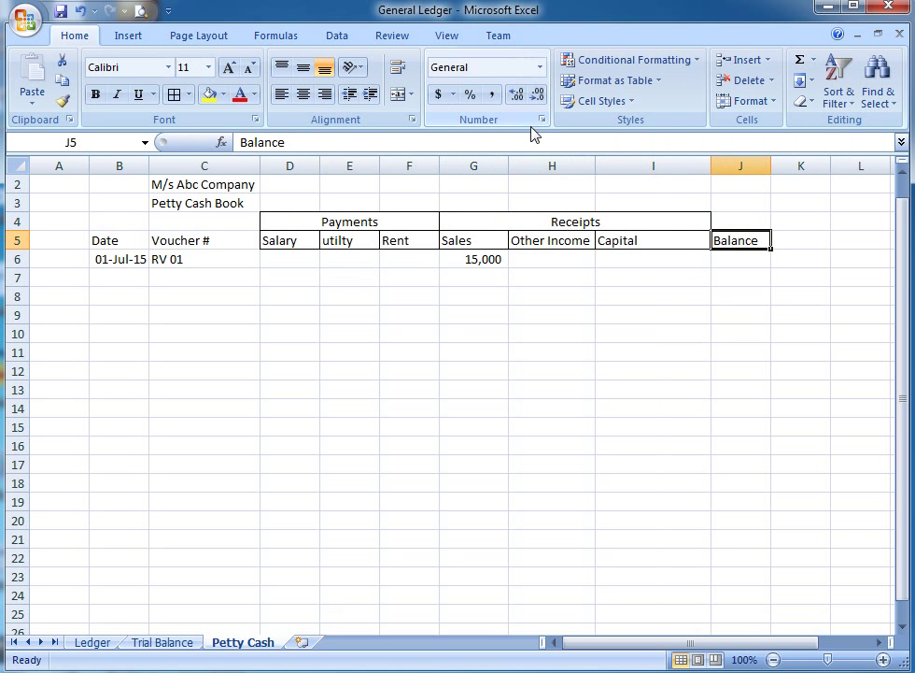
# Enter =SUM(G6:I6)-SUM(D6:F6) in J6, accepting Excel's correction, to show a 15,000 balance.
pyautogui.press('Down')
pyautogui.write('=')
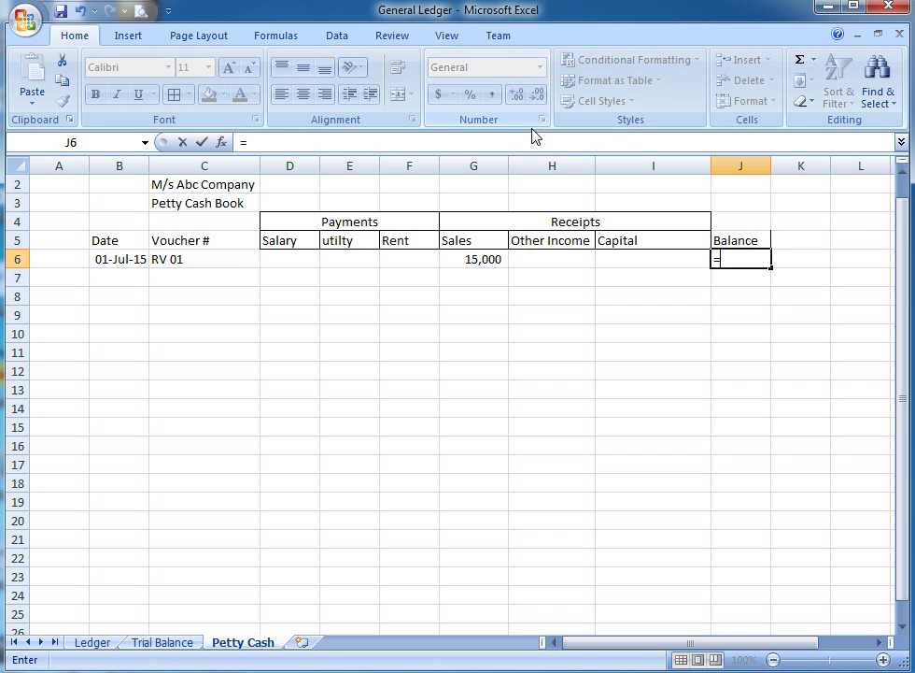
pyautogui.write('sum')
pyautogui.press('Tab')
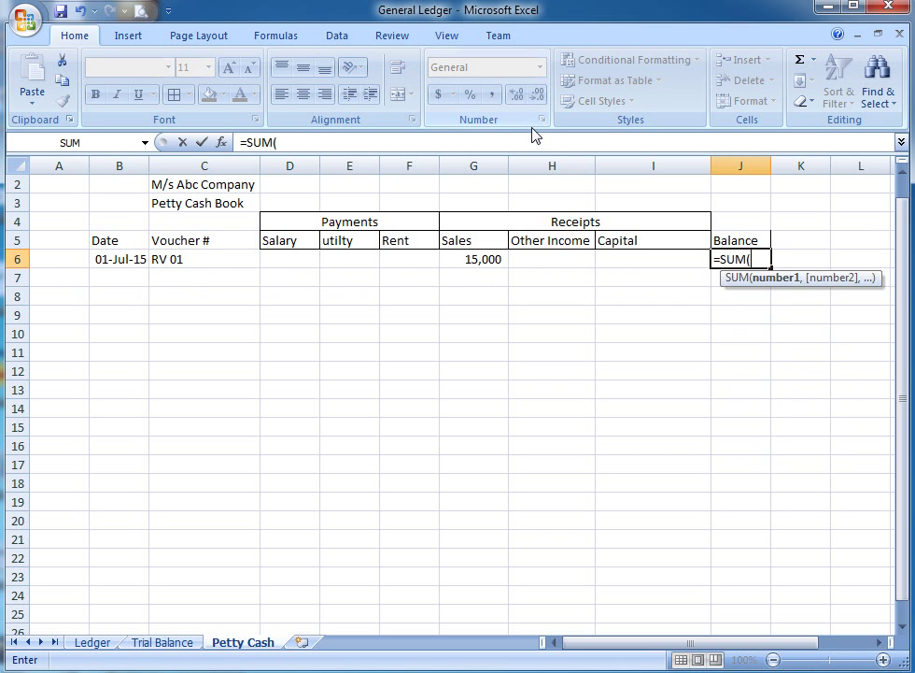
pyautogui.press('Left')
pyautogui.hotkey('shift', 'Left')
pyautogui.hotkey('shift', 'Left')
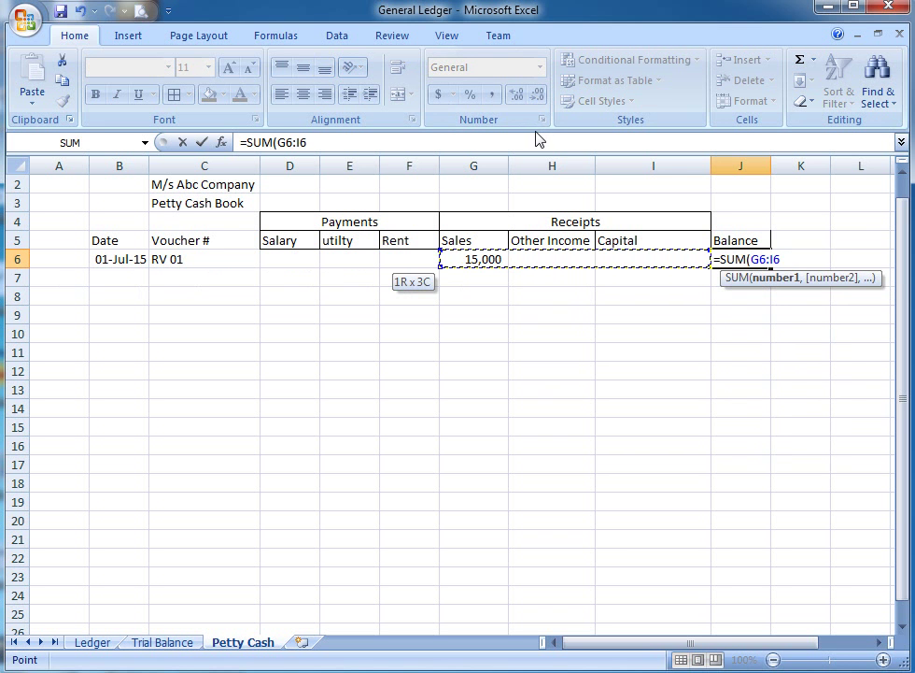
pyautogui.write(')-sum')
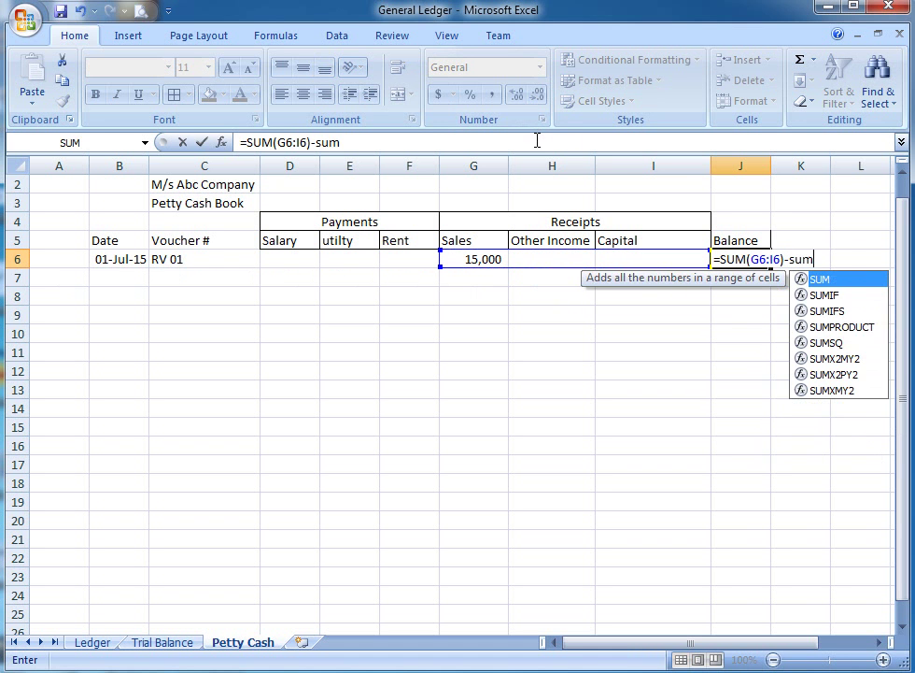
pyautogui.write('(')
pyautogui.press('Left')
pyautogui.press('Left')
pyautogui.press('Left')
pyautogui.press('Left')
pyautogui.press('Left')
pyautogui.press('Left')
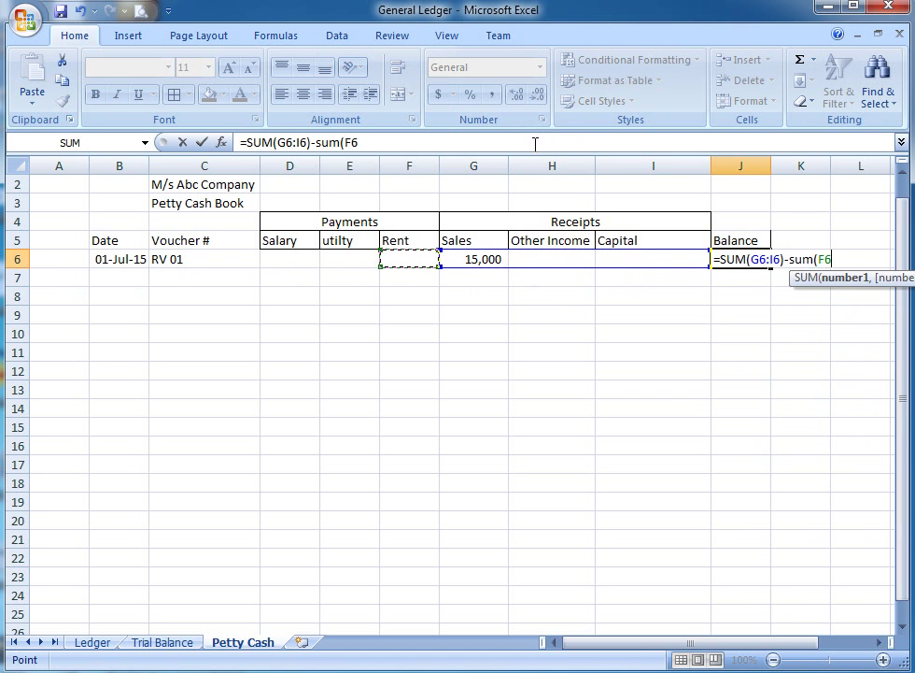
pyautogui.hotkey('shift', 'Right')
pyautogui.hotkey('shift', 'Right')
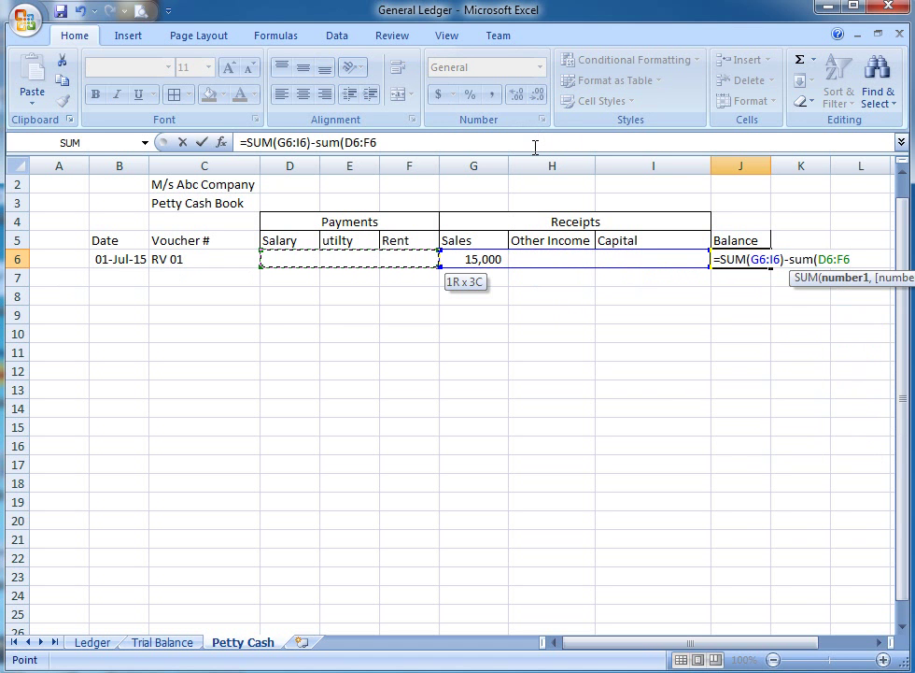
pyautogui.press('Return')
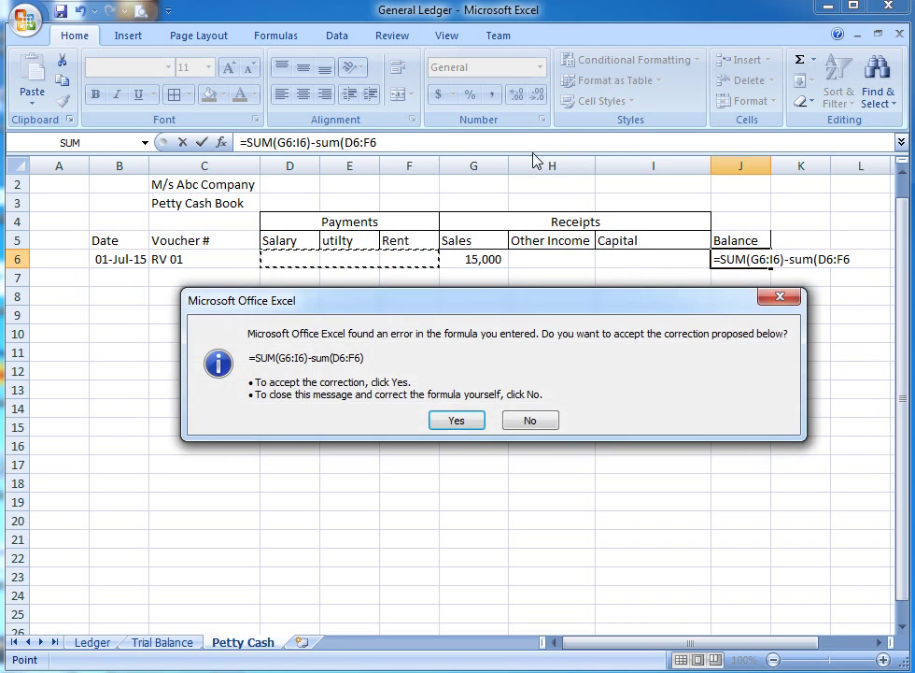
pyautogui.press('Return')
pyautogui.press('Up')
pyautogui.hotkey('ctrl', '+')
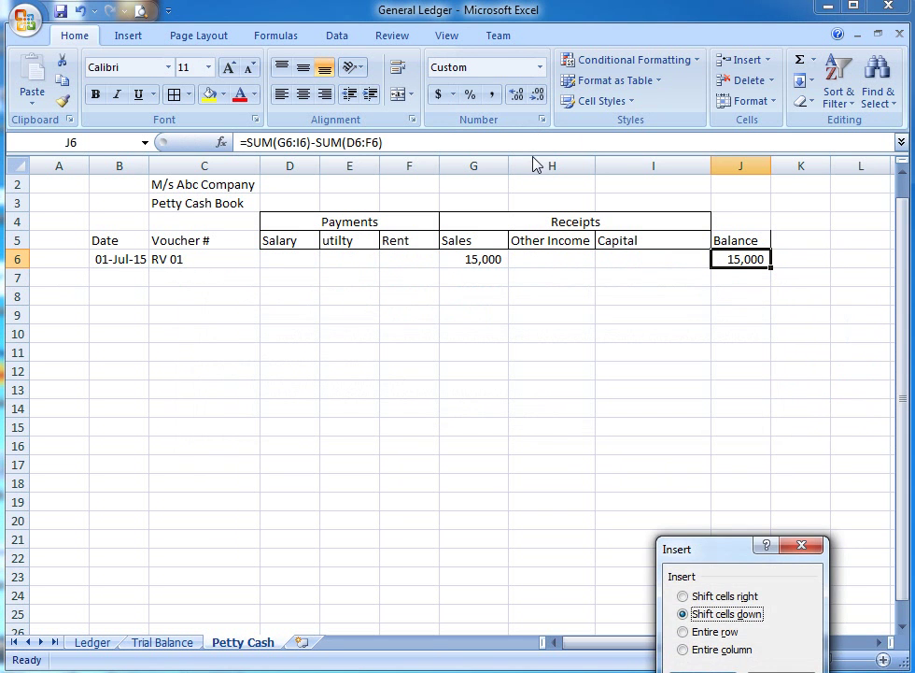
# Insert an entire blank row 6 and label C6 'Balance B/F' followed by a line of >>> arrows.
pyautogui.press('Down')
pyautogui.press('Return')
pyautogui.press('Left')
pyautogui.press('Left')
pyautogui.press('Left')
pyautogui.press('Left')
pyautogui.press('Left')
pyautogui.press('Left')
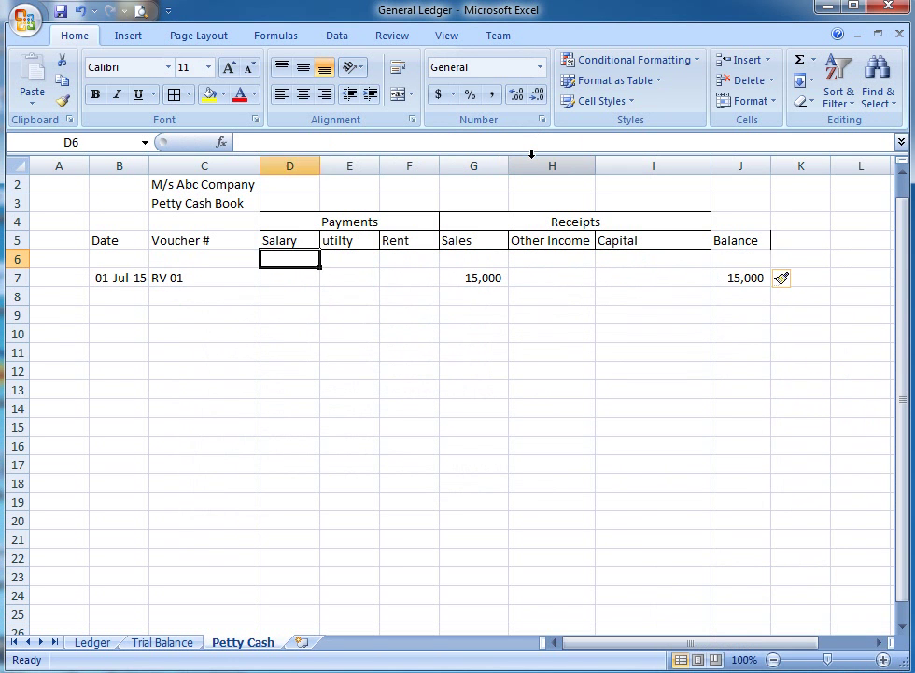
pyautogui.press('Left')
pyautogui.press('Left')
pyautogui.press('Right')
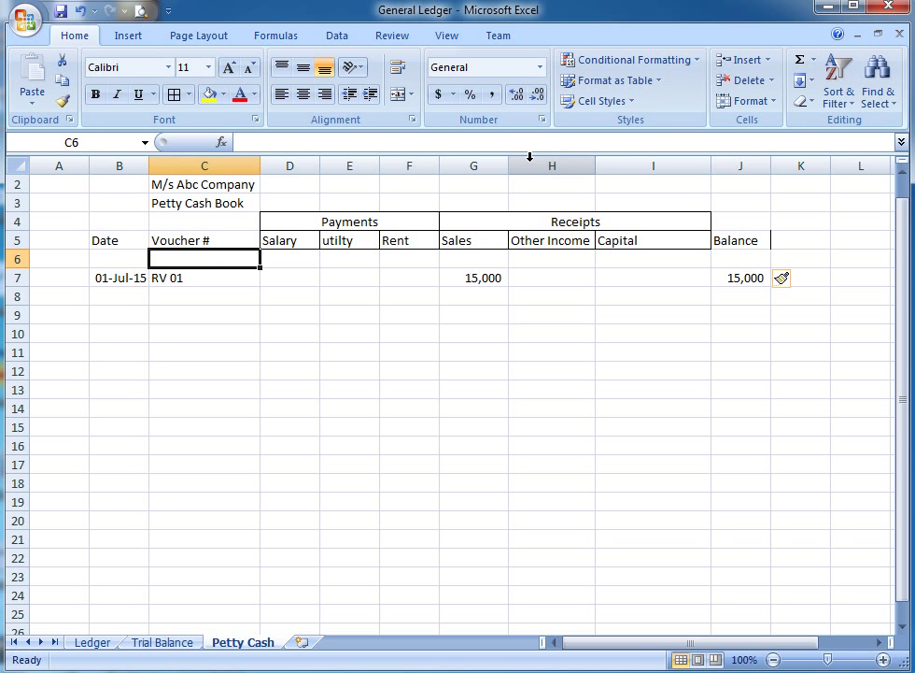
pyautogui.write('Balance')
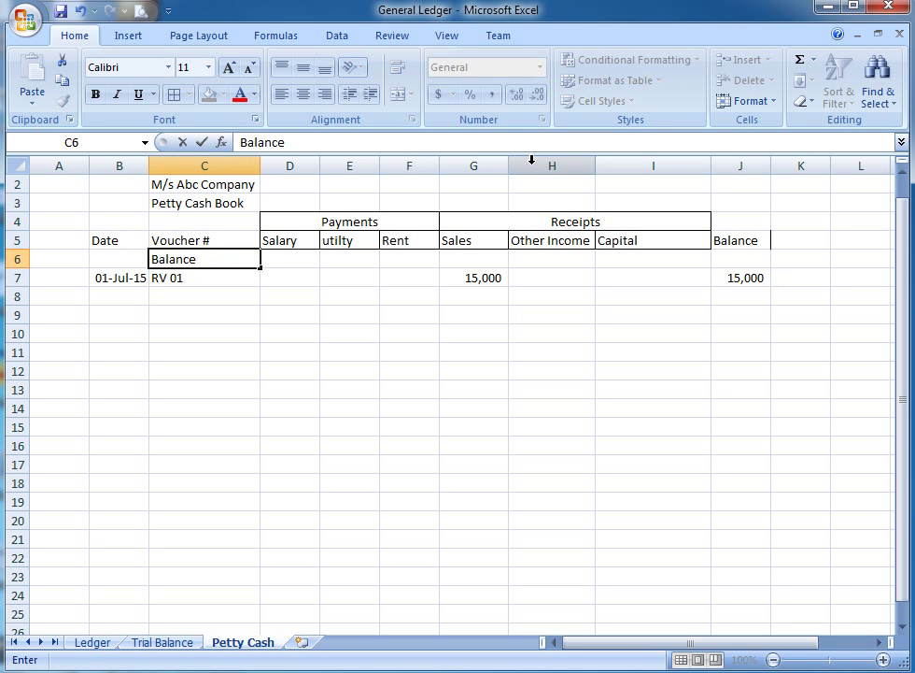
pyautogui.write(' bro')
pyautogui.press('BackSpace')
pyautogui.press('BackSpace')
pyautogui.press('BackSpace')
pyautogui.write('B/F>>>>>>>>>>>>>>>>>>>>>>>>>>>>>>>>>>>>>>>>>>>>>>>>>>>>>>>>>')
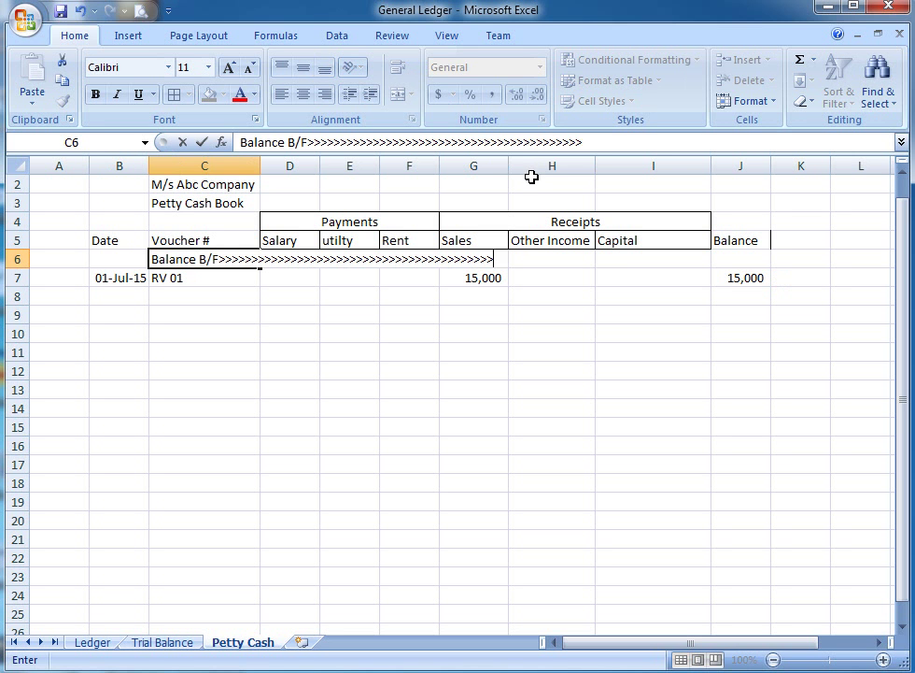
pyautogui.write('>>>>>>>>>>>>>>>>>>>>>>>>>>')
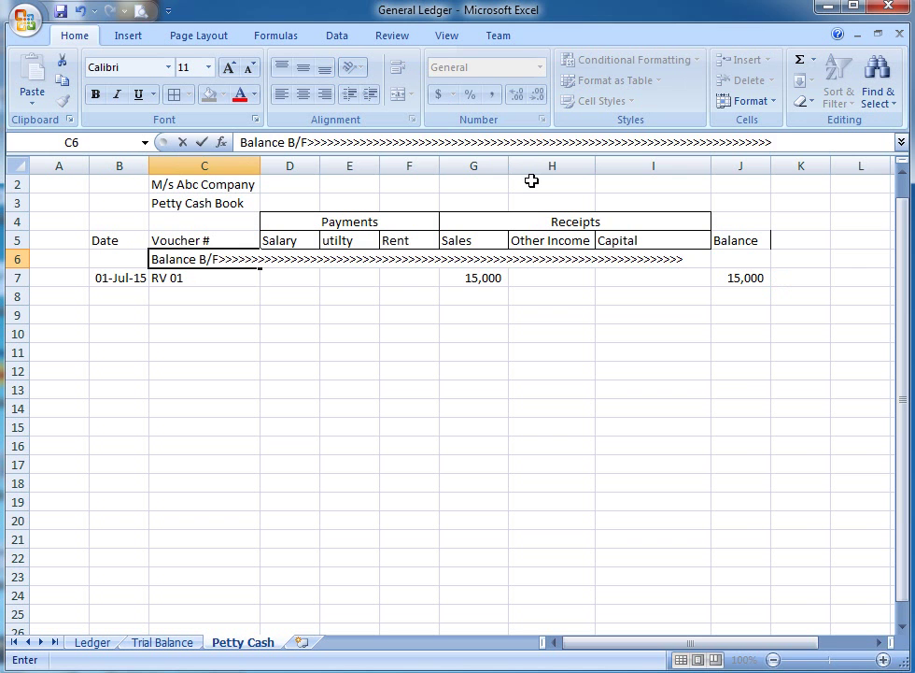
pyautogui.hotkey('ctrl', 'Return')
pyautogui.press('Right')
pyautogui.press('Right')
pyautogui.press('Right')
pyautogui.press('Right')
pyautogui.press('Right')
pyautogui.press('Right')
pyautogui.press('Right')
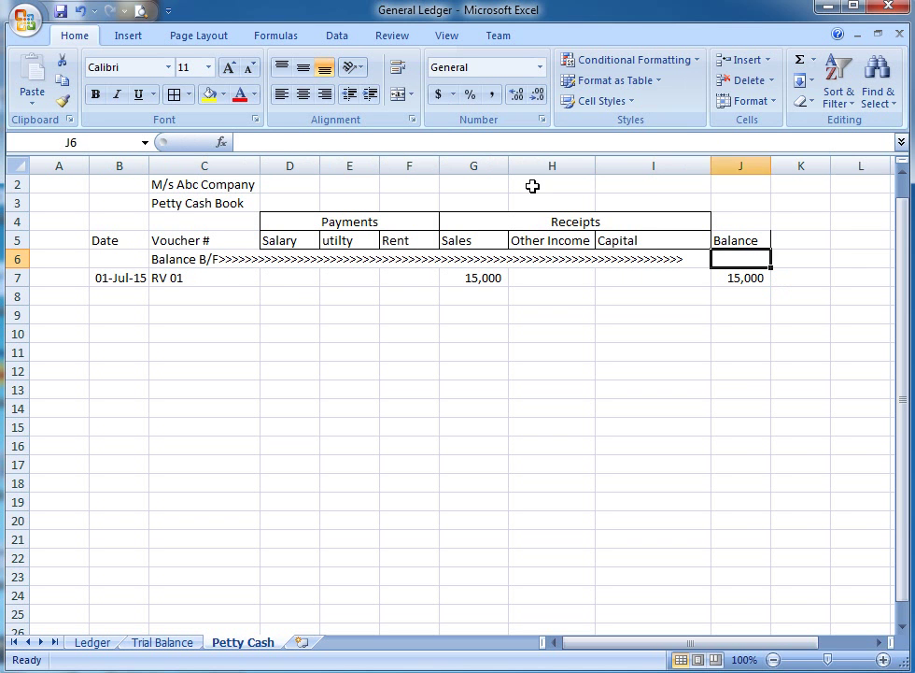
# Enter a 20000 opening balance in J6.
pyautogui.write('20000')
pyautogui.hotkey('ctrl', 'Return')
pyautogui.press('Down')
pyautogui.hotkey('ctrl', 'c')
pyautogui.press('Up')
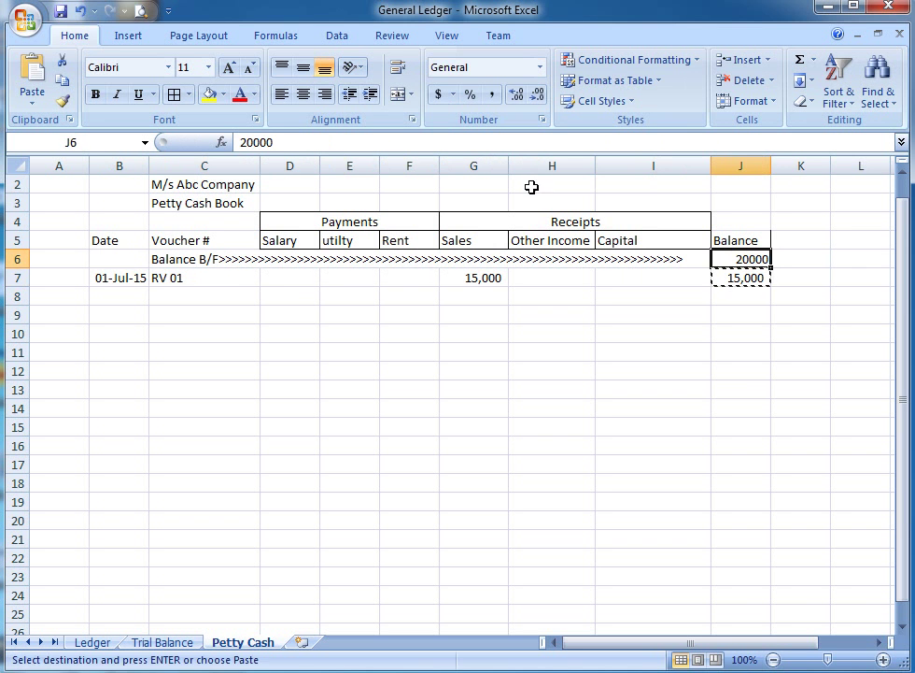
pyautogui.press('Return')
pyautogui.write('20000')
pyautogui.press('Return')
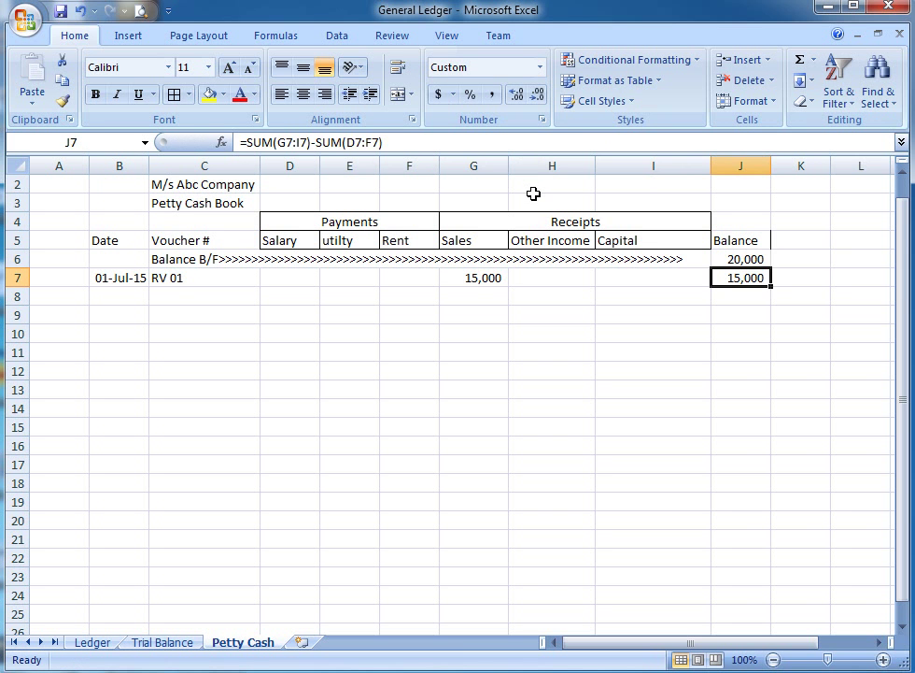
pyautogui.press('Left')
pyautogui.press('Left')
pyautogui.press('Left')
pyautogui.press('Right')
pyautogui.press('Right')
pyautogui.press('Right')
pyautogui.press('Left')
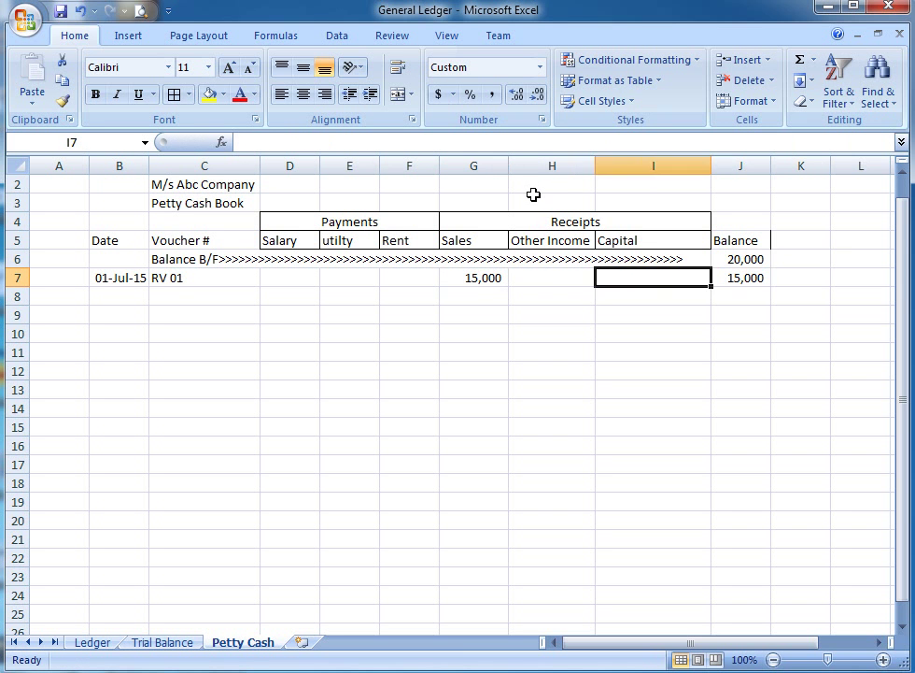
pyautogui.press('Right')
# Add +J6 to the J7 balance formula so the running balance reads 35,000.
pyautogui.press('F2')
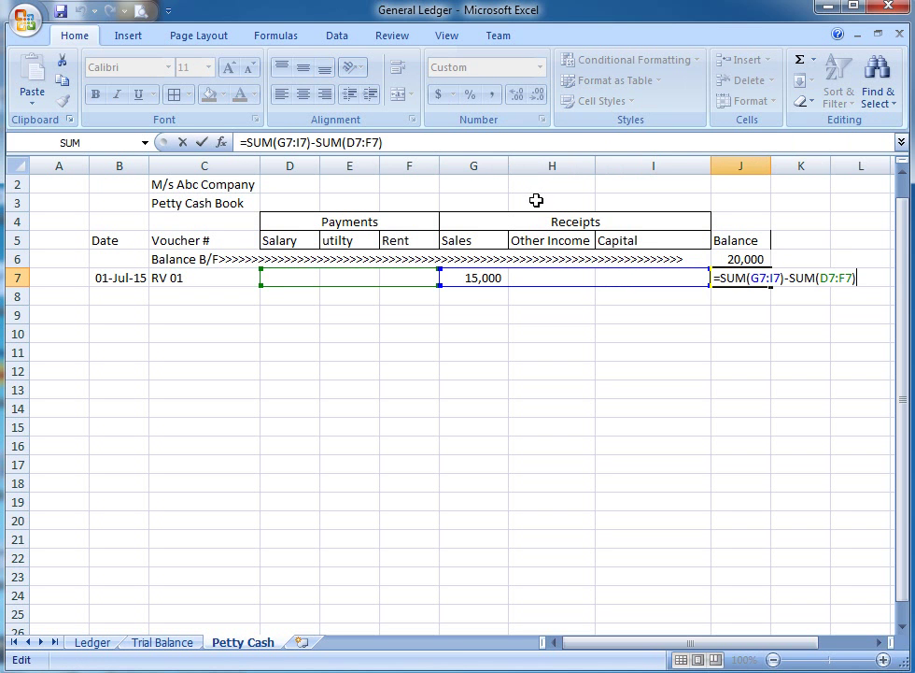
pyautogui.write('+')
pyautogui.click(748, 260)
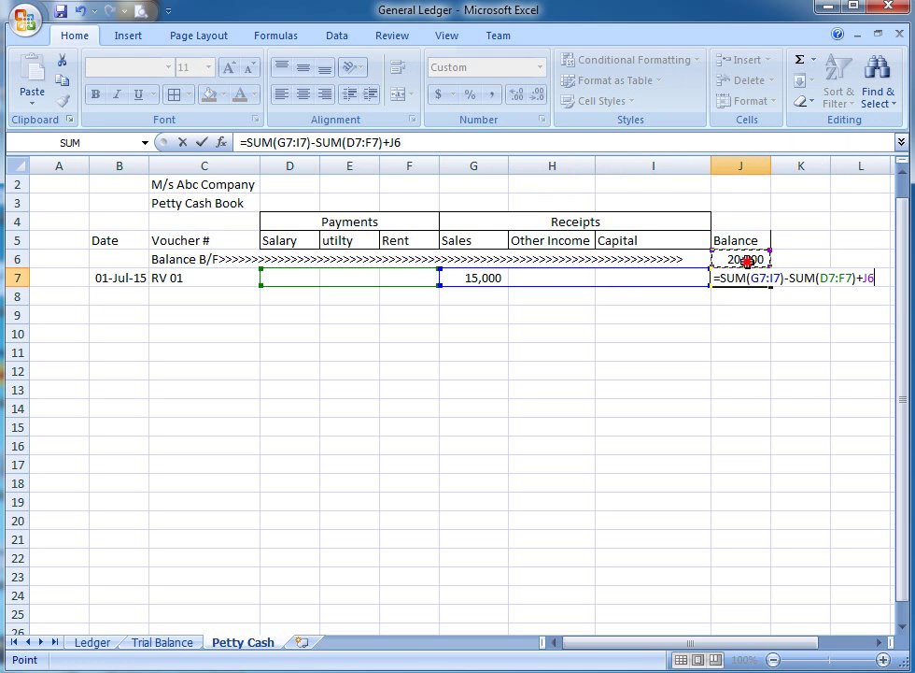
pyautogui.press('Return')
pyautogui.press('Up')
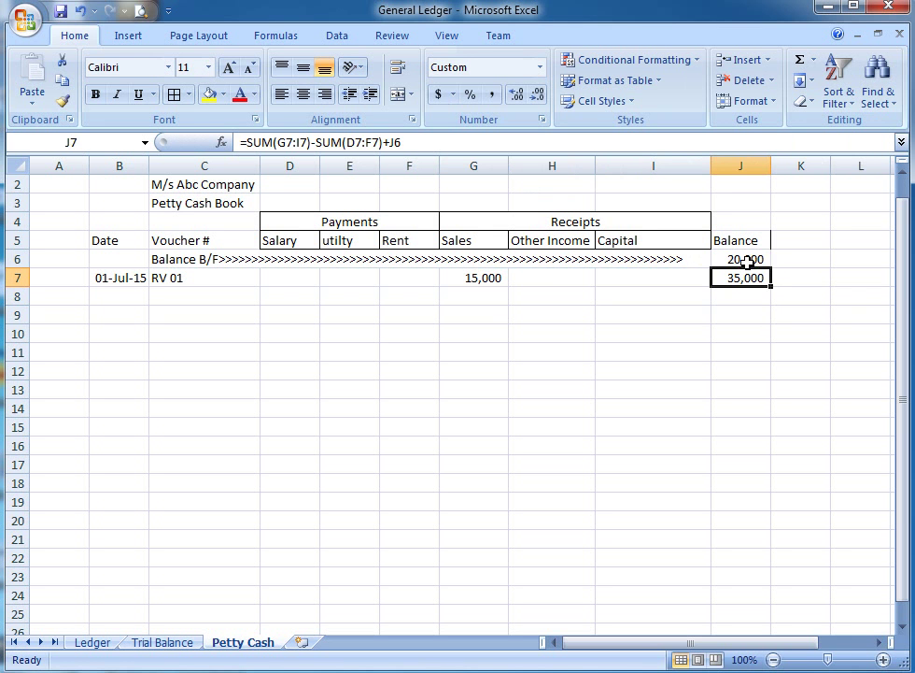
pyautogui.press('Left')
pyautogui.press('Left')
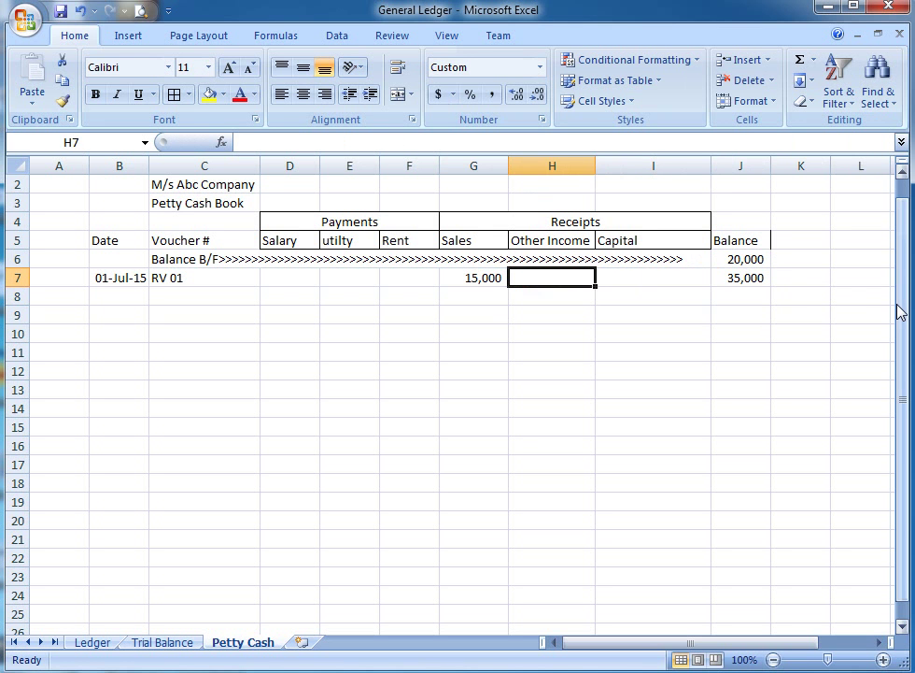
pyautogui.press('Right')
pyautogui.press('Right')
pyautogui.press('Left')
pyautogui.press('Left')
pyautogui.press('Left')
pyautogui.press('Left')
pyautogui.press('Left')
pyautogui.press('Left')
pyautogui.press('Left')
pyautogui.press('Left')
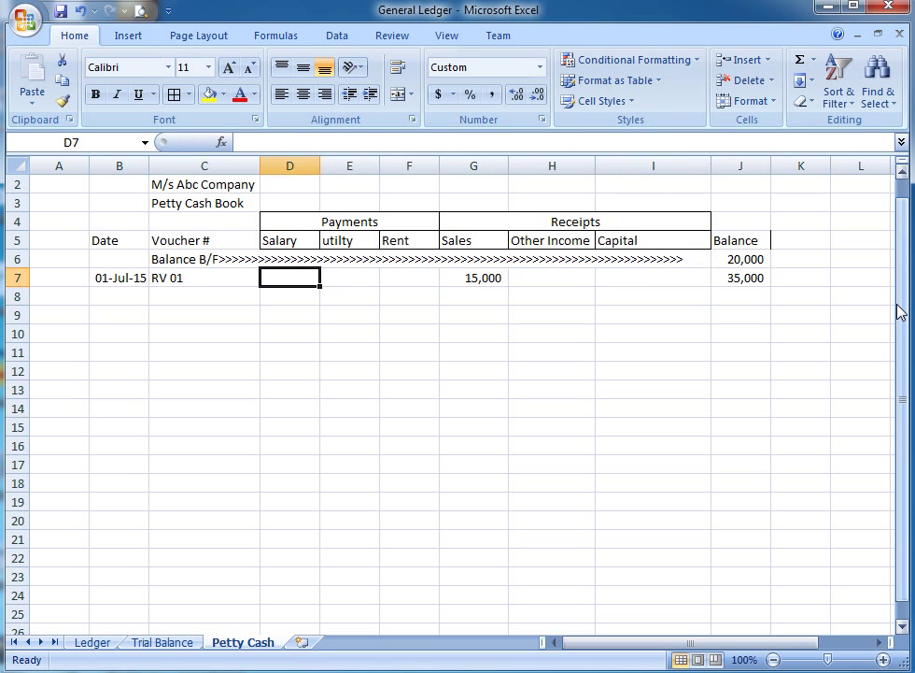
pyautogui.press('Down')
# Enter the date 2july2015 in B8 and voucher PV 01 in C8.
pyautogui.press('Left')
pyautogui.press('Right')
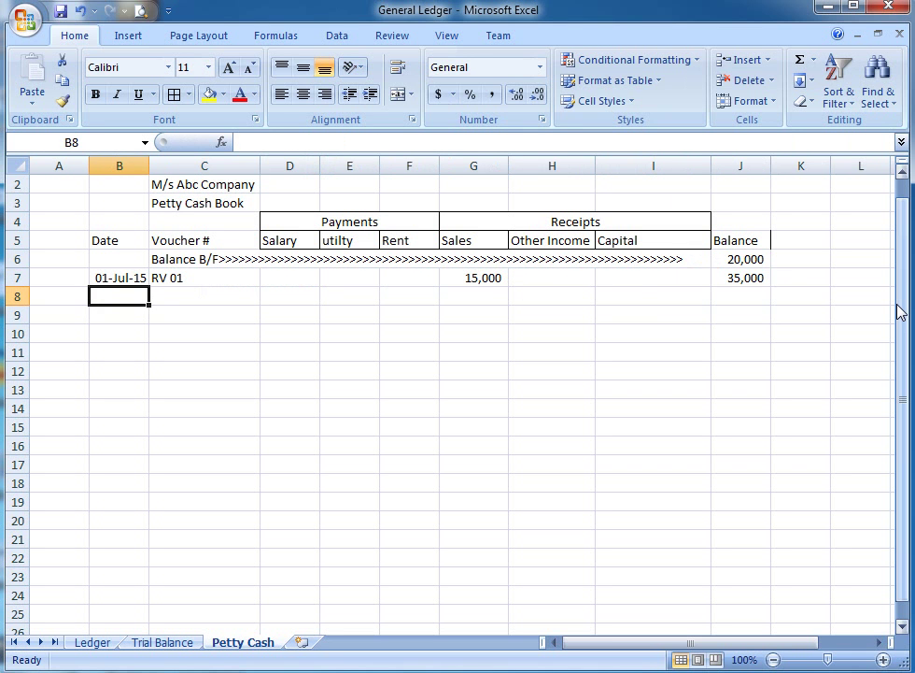
pyautogui.write('2jul')
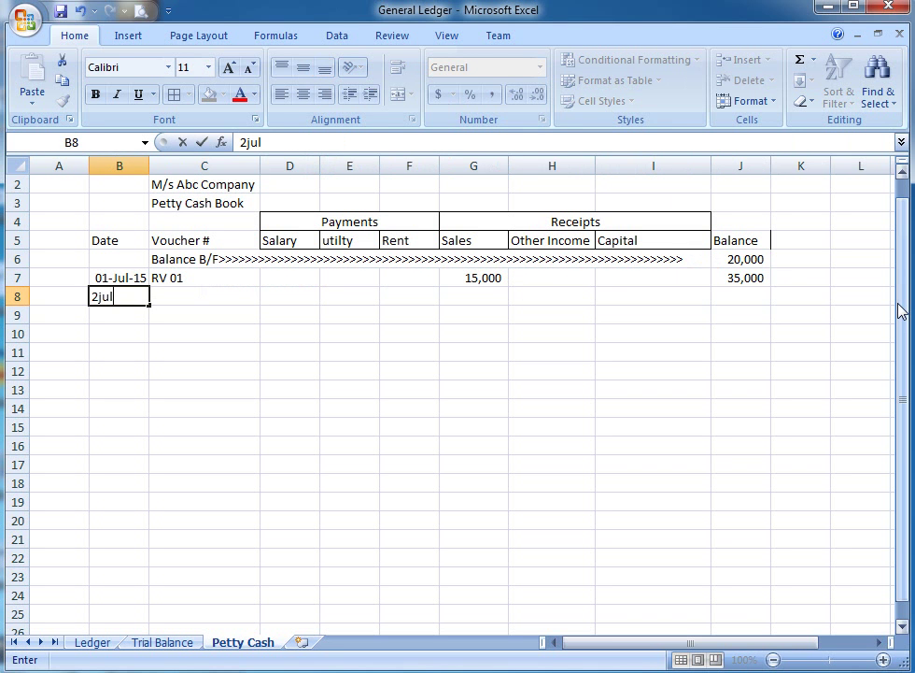
pyautogui.write('y2015')
pyautogui.press('Return')
pyautogui.press('Right')
pyautogui.press('Up')
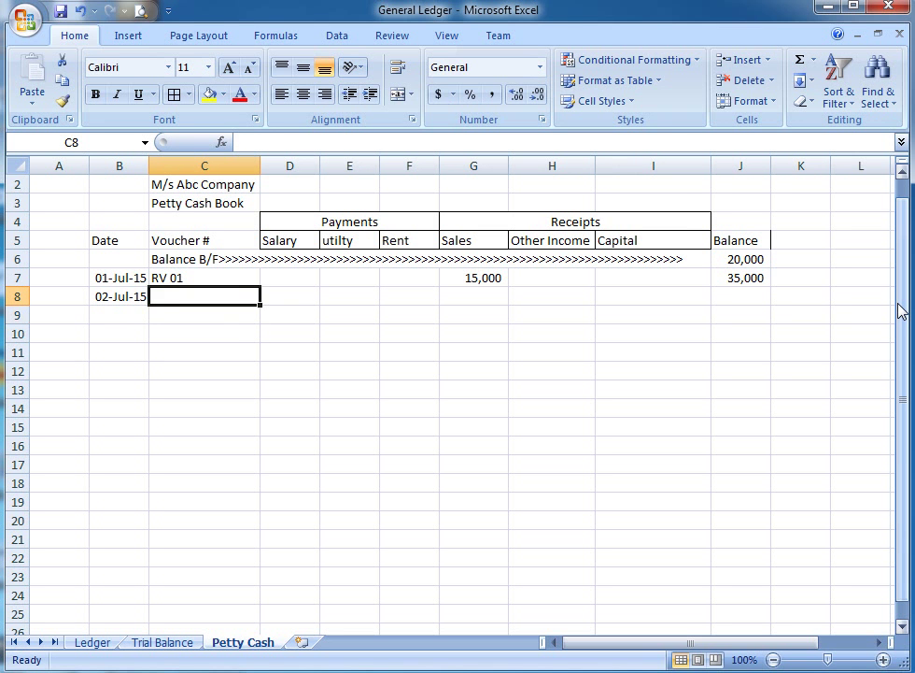
pyautogui.write('PV')
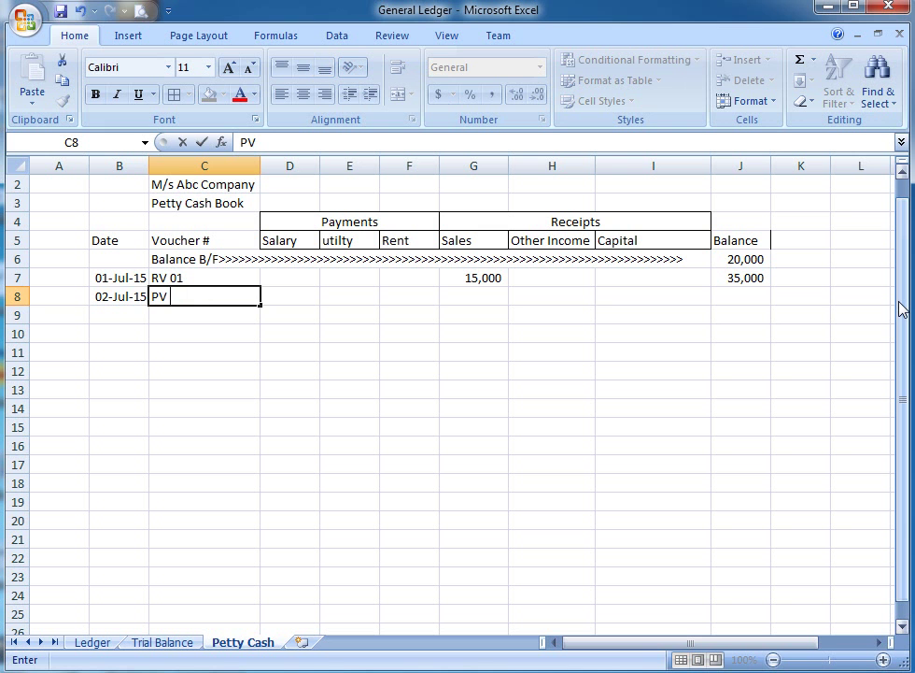
pyautogui.write(' 01')
pyautogui.hotkey('ctrl', 'Return')
# Record a 10000 Salary payment in D8.
pyautogui.press('Left')
pyautogui.press('Right')
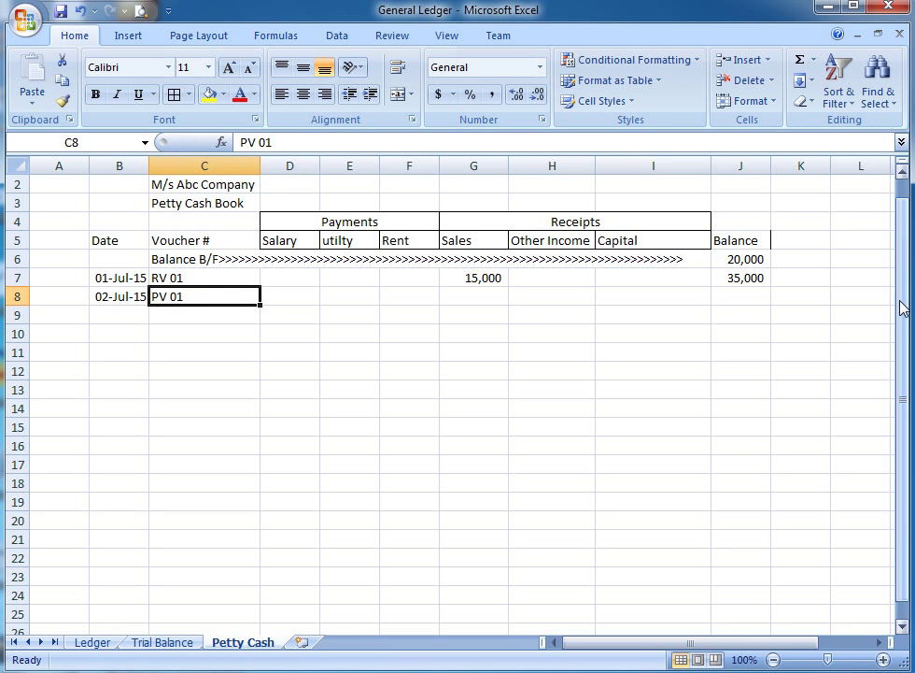
pyautogui.press('Right')
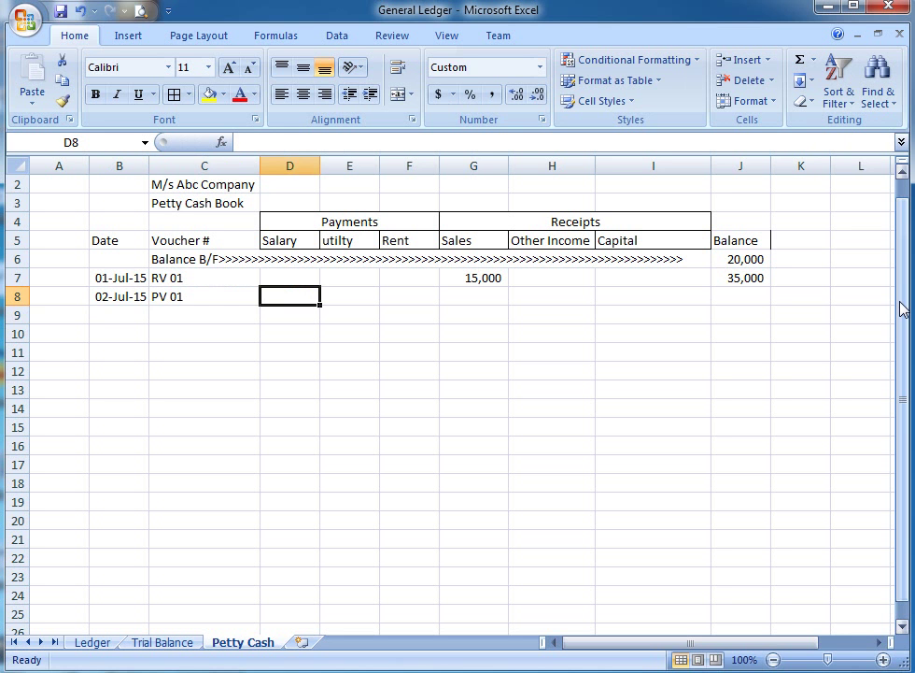
pyautogui.press('Left')
pyautogui.press('Right')
pyautogui.write('10000')
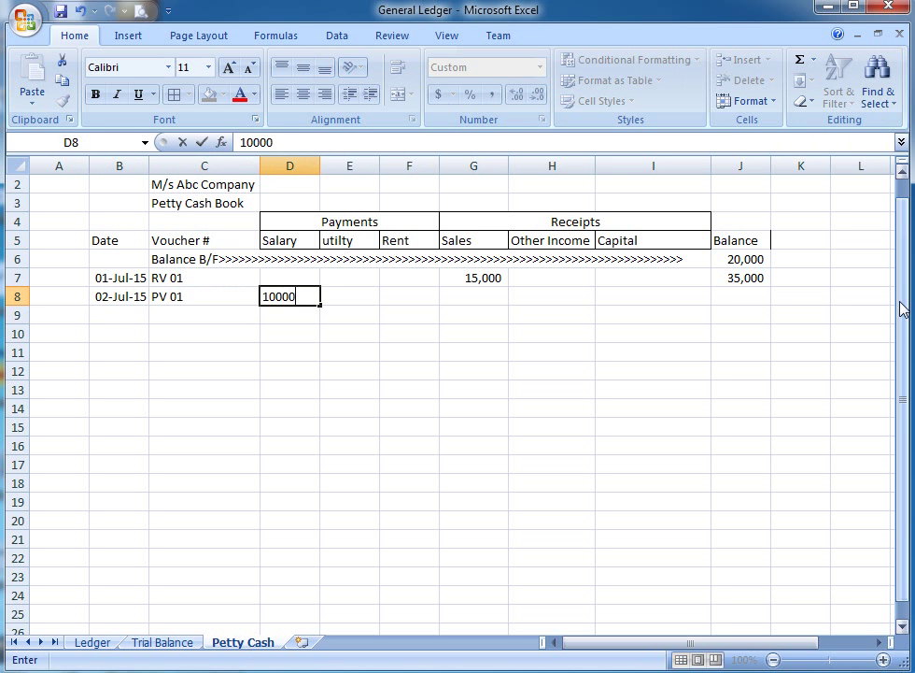
pyautogui.hotkey('ctrl', 'Return')
pyautogui.press('Right')
pyautogui.press('Right')
pyautogui.press('Right')
pyautogui.press('Right')
pyautogui.press('Right')
pyautogui.press('Right')
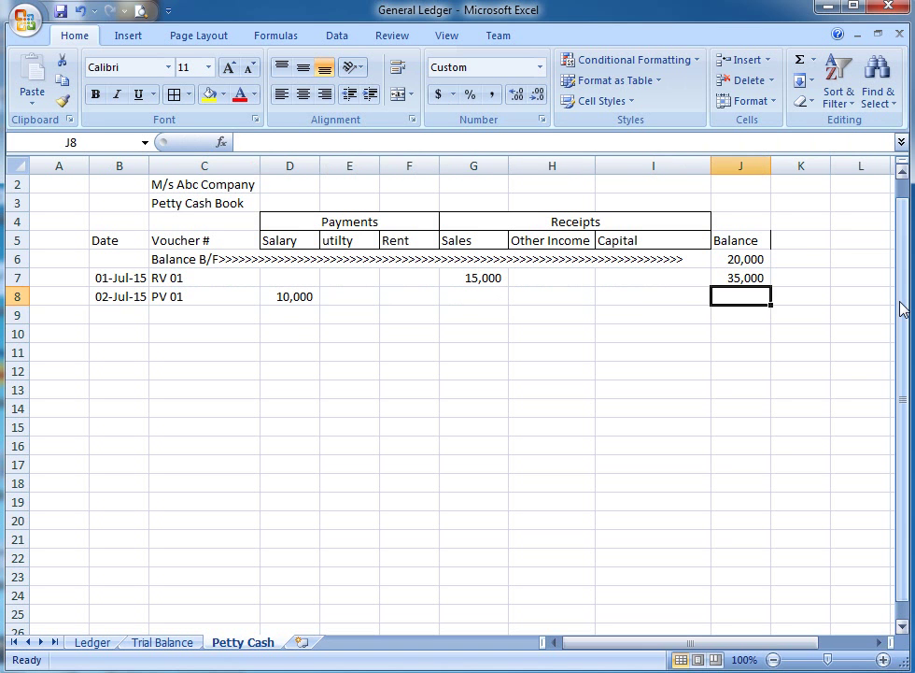
# Fill the running balance formula from J7 down to J16 with Ctrl+D, giving 25,000 in row 8.
pyautogui.press('Up')
pyautogui.hotkey('shift', 'Down')
pyautogui.hotkey('shift', 'Down')
pyautogui.hotkey('shift', 'Down')
pyautogui.hotkey('shift', 'Down')
pyautogui.hotkey('shift', 'Down')
pyautogui.hotkey('shift', 'Down')
pyautogui.hotkey('shift', 'Down')
pyautogui.hotkey('shift', 'Down')
pyautogui.hotkey('shift', 'Down')
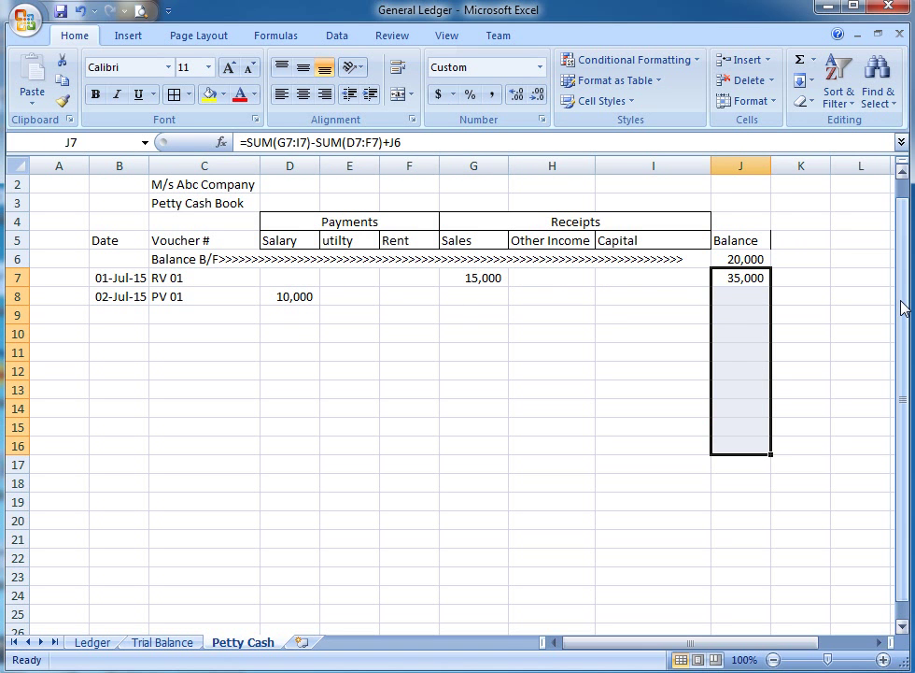
pyautogui.hotkey('ctrl', 'd')
pyautogui.press('Down')
pyautogui.press('Down')
pyautogui.press('Up')
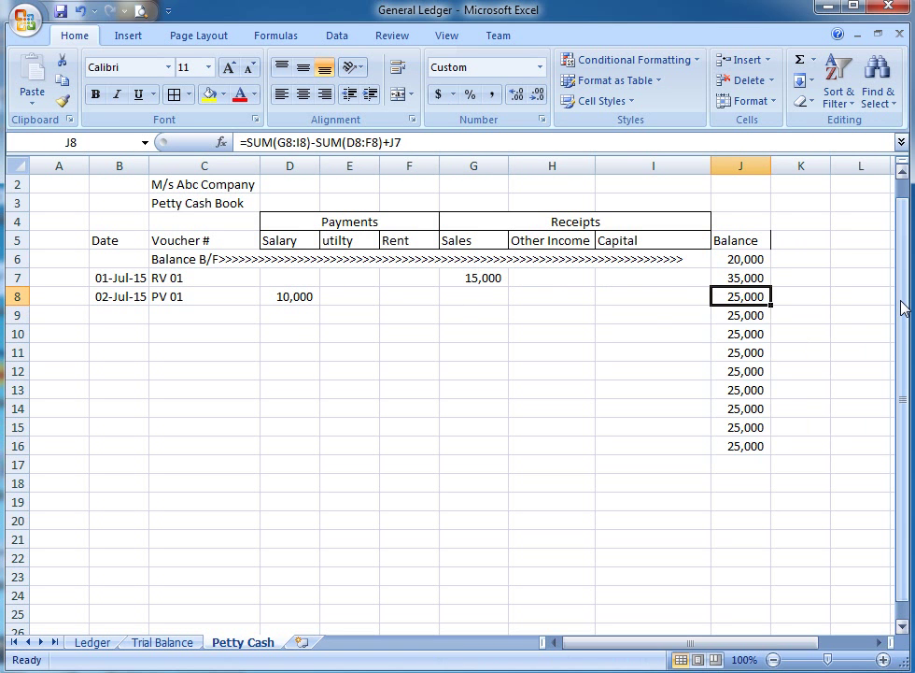
pyautogui.press('Left')
pyautogui.press('Right')
pyautogui.press('Up')
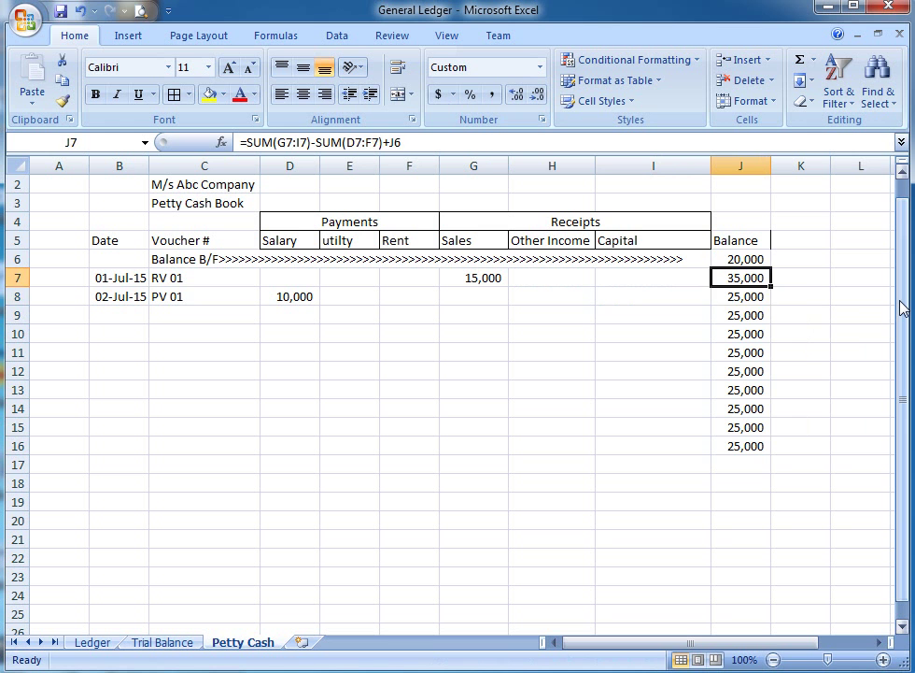
pyautogui.press('Left')
pyautogui.press('Right')
pyautogui.press('Down')
pyautogui.press('Down')
pyautogui.press('Left')
pyautogui.press('Left')
pyautogui.press('Left')
pyautogui.press('Left')
pyautogui.press('Left')
pyautogui.press('Left')
pyautogui.press('Left')
pyautogui.press('Left')
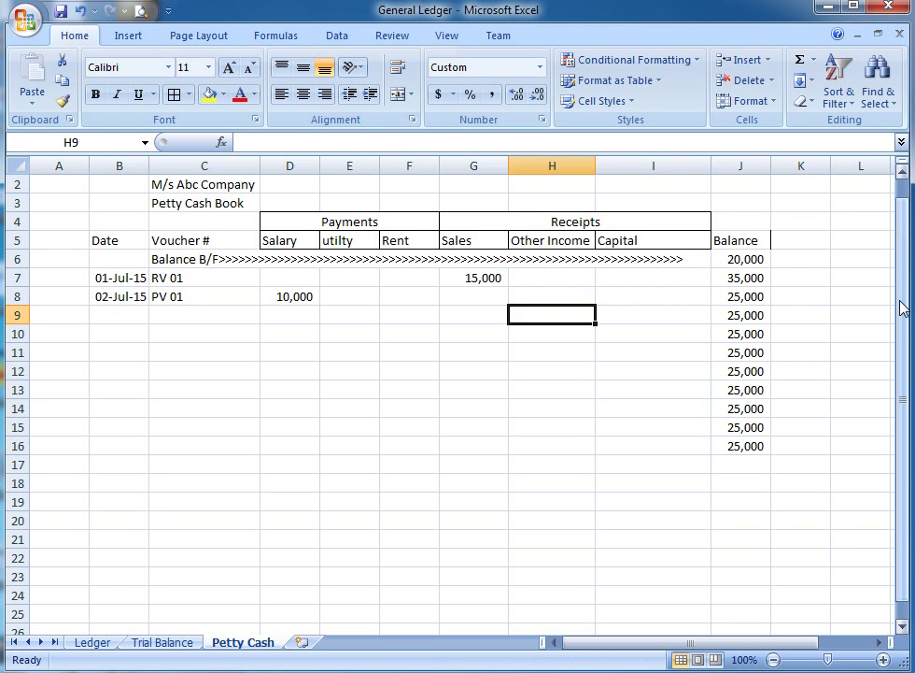
# Copy the date down into B9 and set the voucher in C9 to PV 02.
pyautogui.hotkey('ctrl', 'd')
pyautogui.press('Tab')
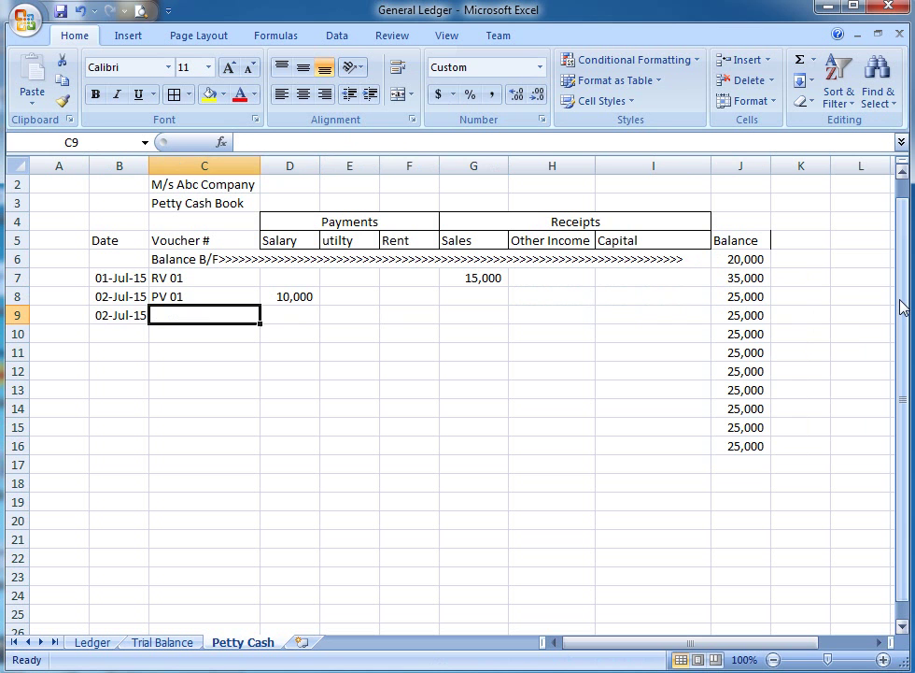
pyautogui.hotkey('ctrl', 'd')
pyautogui.press('Return')
pyautogui.press('Up')
pyautogui.press('F2')
pyautogui.press('BackSpace')
pyautogui.write('2')
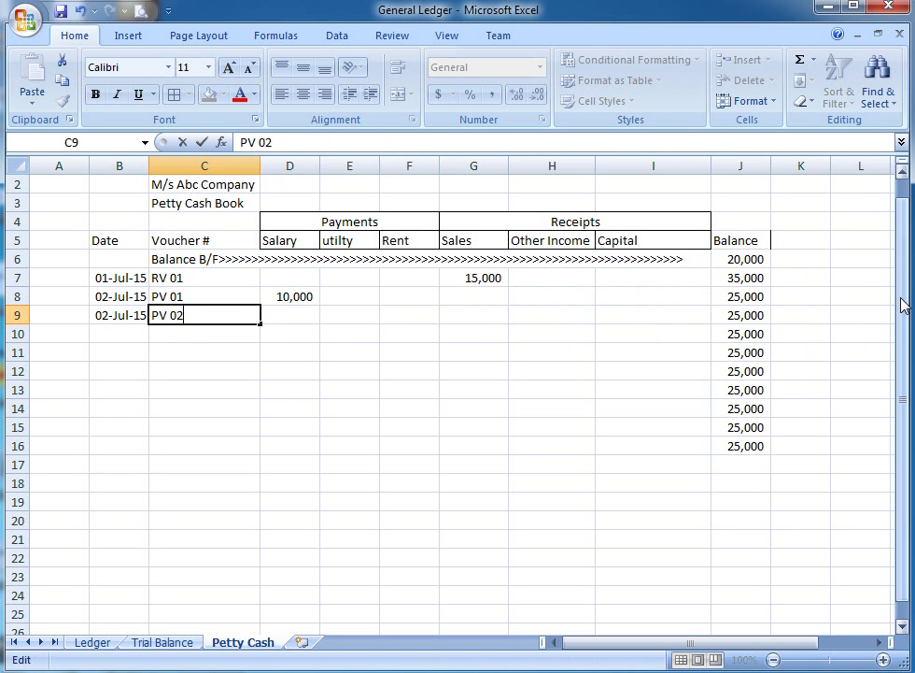
pyautogui.press('Tab')
pyautogui.press('Tab')
pyautogui.press('Tab')
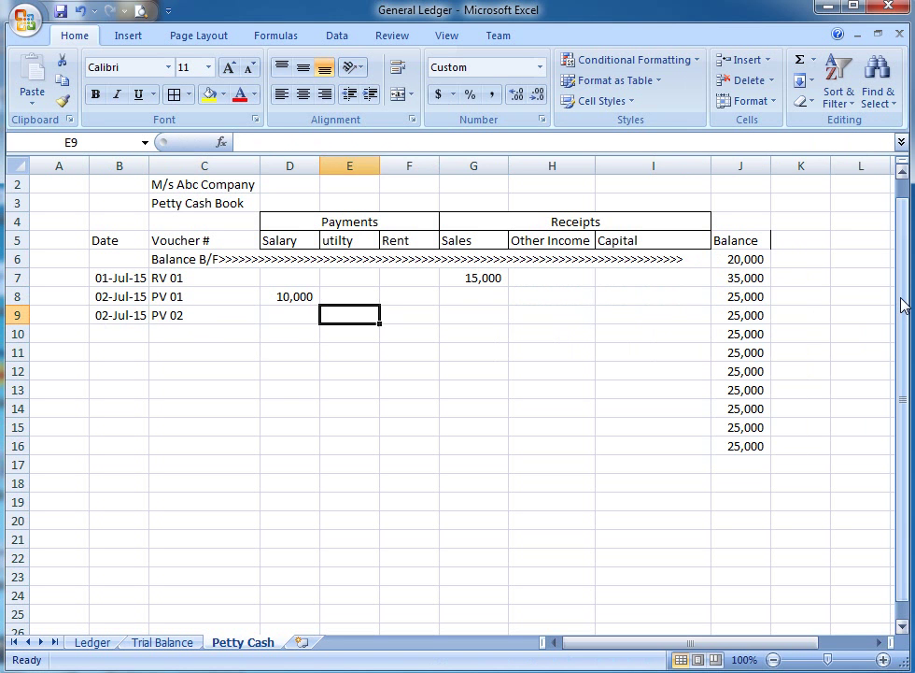
# Enter a 1000 utility payment in E9, leaving a 24,000 balance.
pyautogui.hotkey('shift', 'Tab')
pyautogui.write('10000')
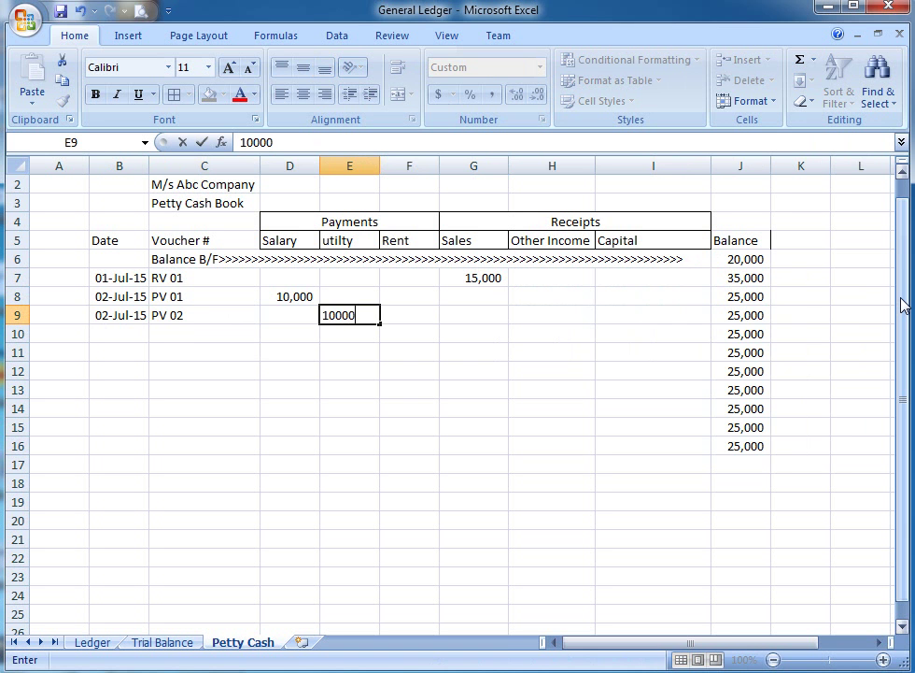
pyautogui.press('BackSpace')
pyautogui.press('Right')
pyautogui.press('Right')
pyautogui.press('Right')
pyautogui.press('Right')
pyautogui.press('Right')
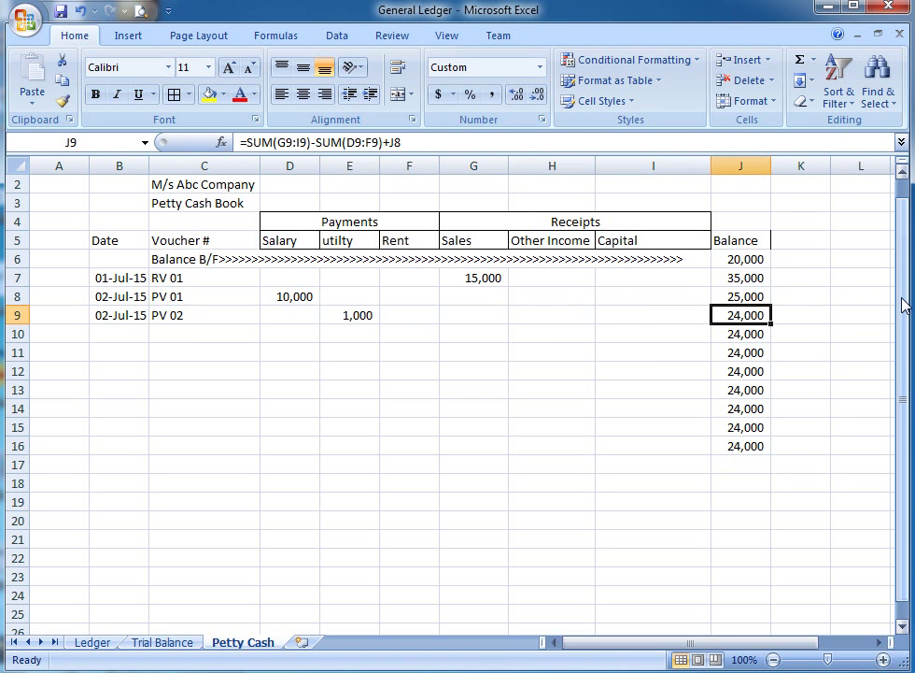
pyautogui.hotkey('ctrl', 'Down')
pyautogui.press('Up')
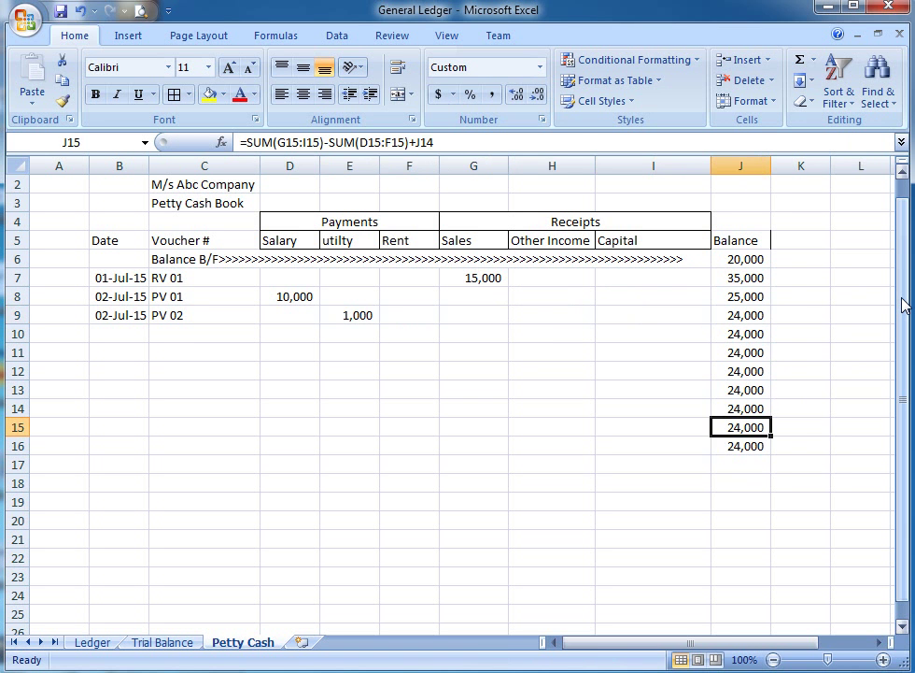
pyautogui.press('Down')
pyautogui.press('Left')
pyautogui.press('Left')
pyautogui.press('Right')
pyautogui.press('Right')
pyautogui.press('Left')
pyautogui.press('Left')
pyautogui.press('Left')
pyautogui.press('Left')
pyautogui.press('Left')
pyautogui.press('Left')
pyautogui.press('Left')
pyautogui.press('Left')
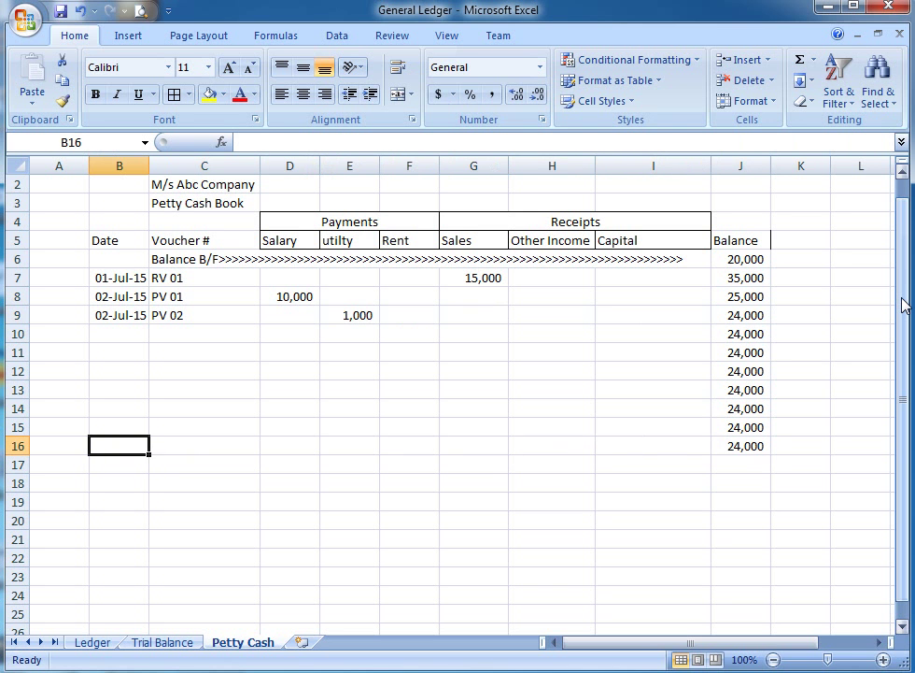
# Type 'Total' in B16 and merge and centre it across B16:C16.
pyautogui.write('Tot')
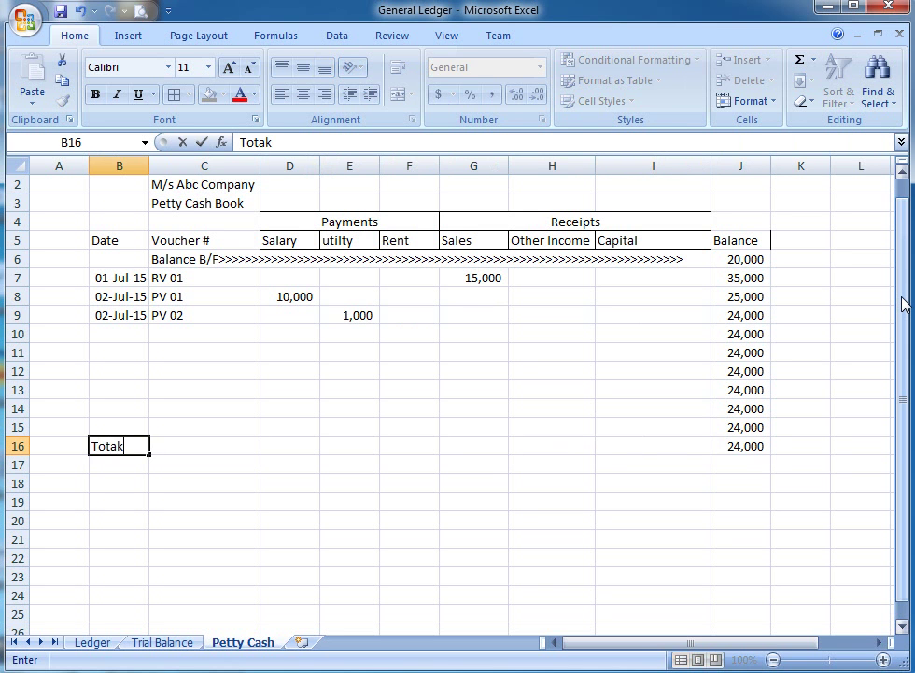
pyautogui.write('al')
pyautogui.hotkey('ctrl', 'Return')
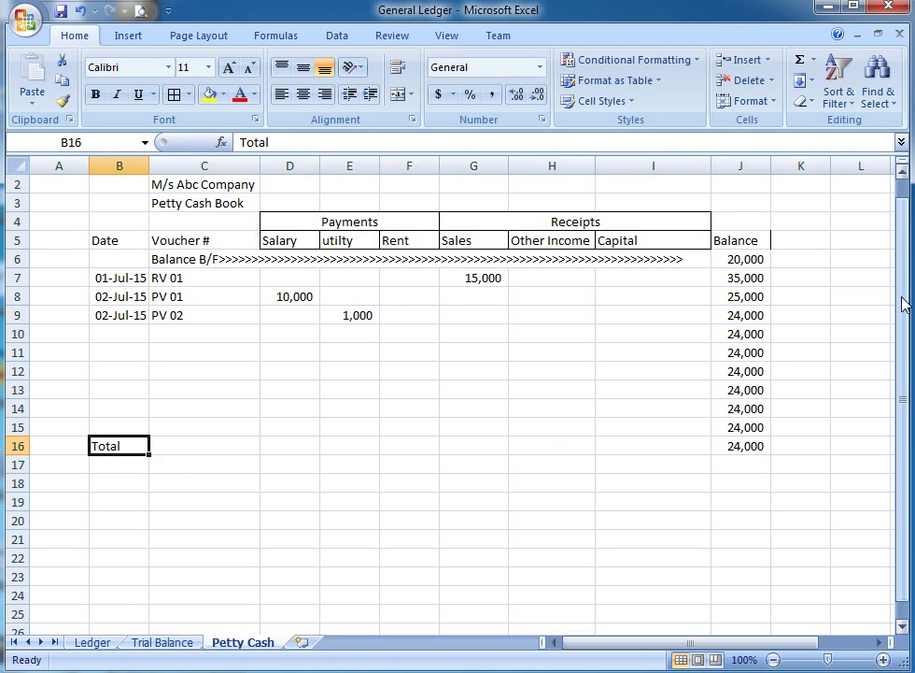
pyautogui.press('Right')
pyautogui.press('Right')
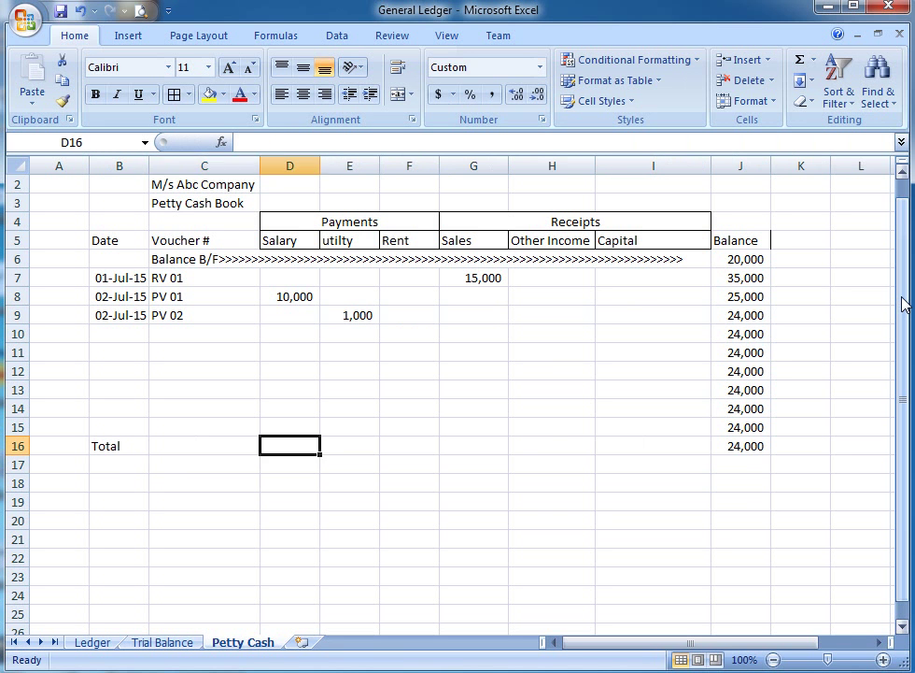
pyautogui.press('Left')
pyautogui.press('Left')
pyautogui.hotkey('shift', 'Right')
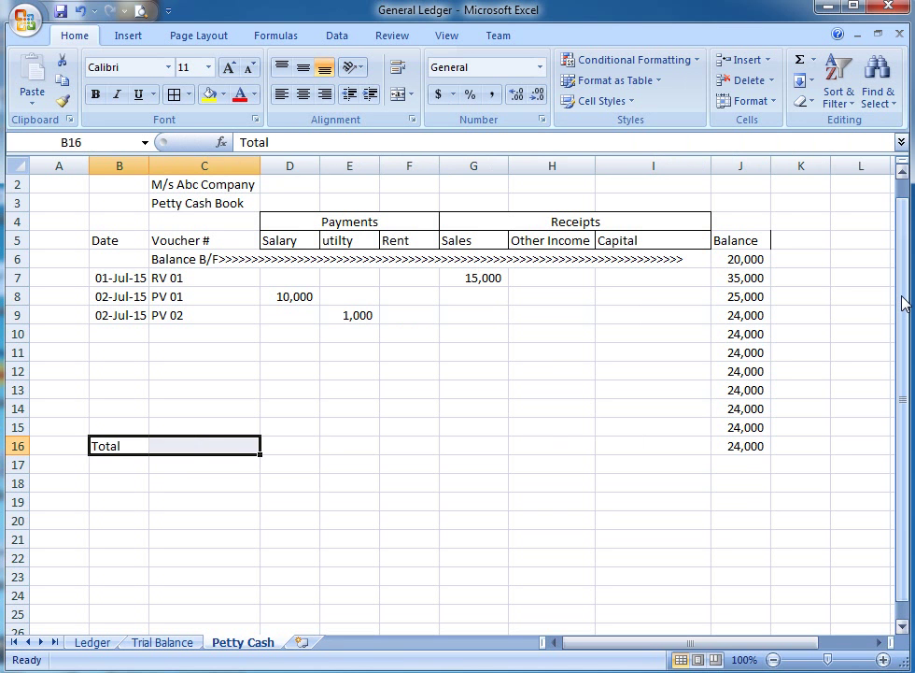
pyautogui.click(398, 95)
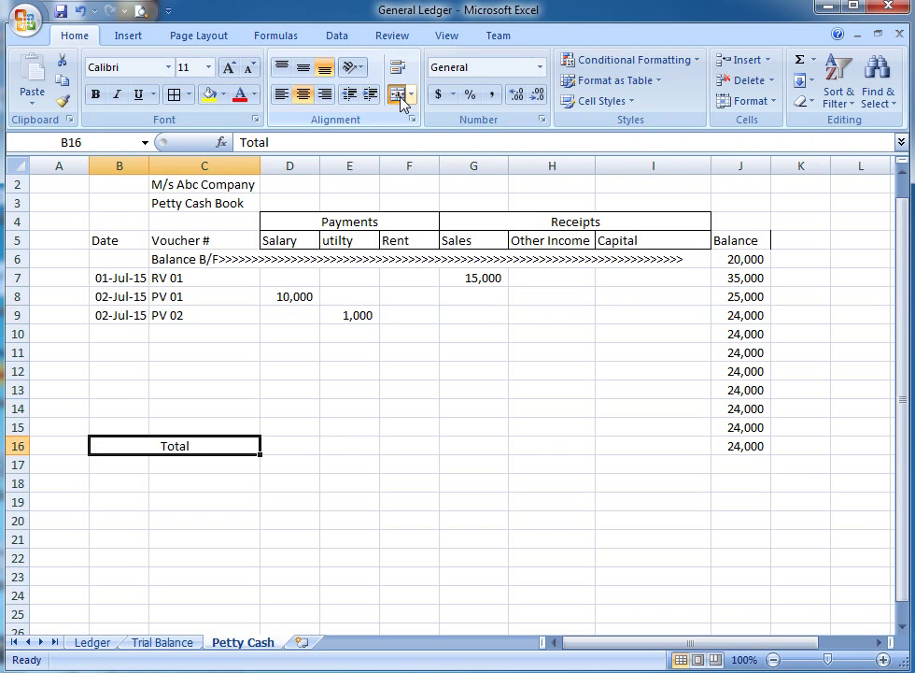
# Sum the Salary column in D16 and paste that formula across D16:I16 for all totals.
pyautogui.press('Right')
pyautogui.press('Up')
pyautogui.press('Down')
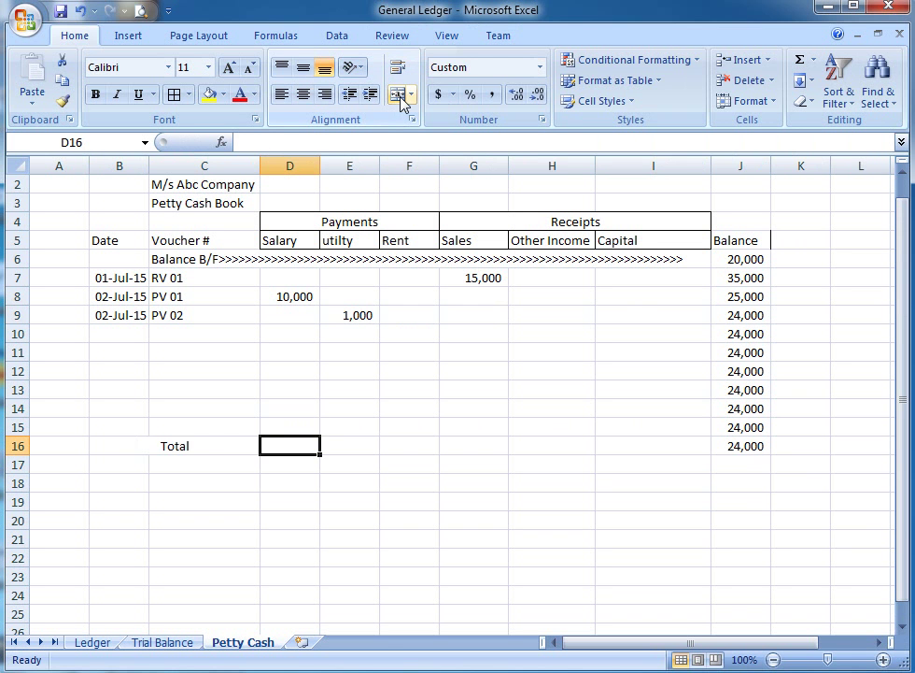
pyautogui.write('=SUM(')
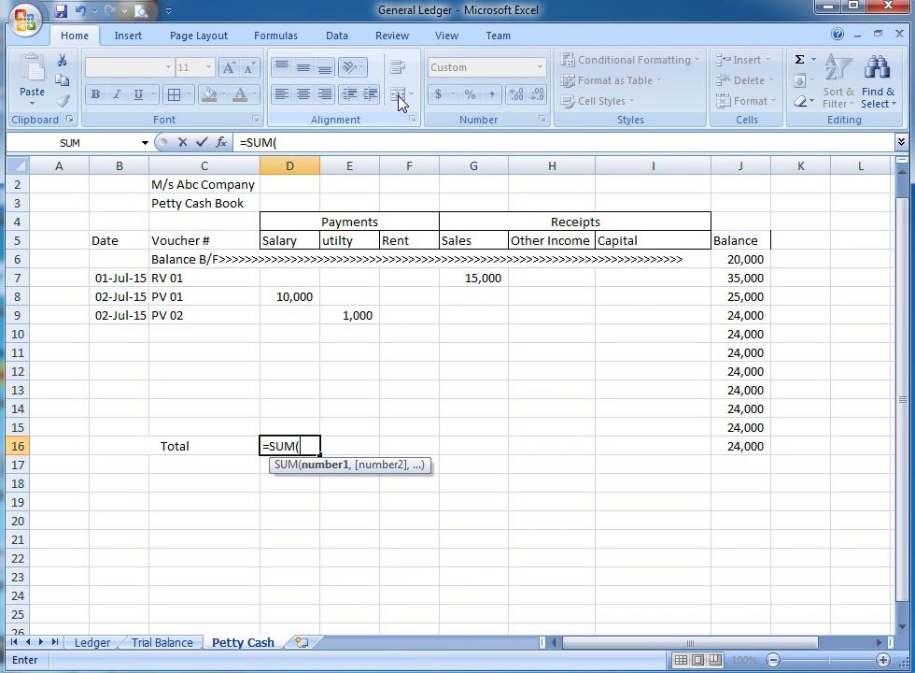
pyautogui.press('Up')
pyautogui.press('Up')
pyautogui.press('Up')
pyautogui.press('Up')
pyautogui.press('Up')
pyautogui.press('Up')
pyautogui.press('Up')
pyautogui.press('Up')
pyautogui.press('Up')
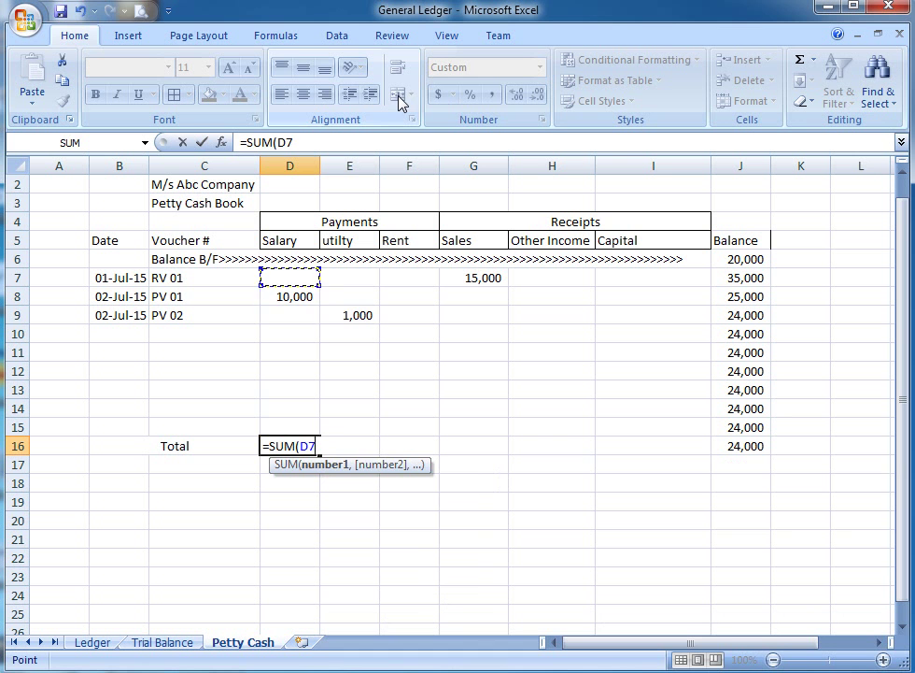
pyautogui.hotkey('shift', 'Down')
pyautogui.hotkey('shift', 'Down')
pyautogui.hotkey('shift', 'Down')
pyautogui.hotkey('shift', 'Down')
pyautogui.hotkey('shift', 'Down')
pyautogui.hotkey('shift', 'Down')
pyautogui.hotkey('shift', 'Down')
pyautogui.hotkey('shift', 'Down')
pyautogui.press('Return')
pyautogui.press('Up')
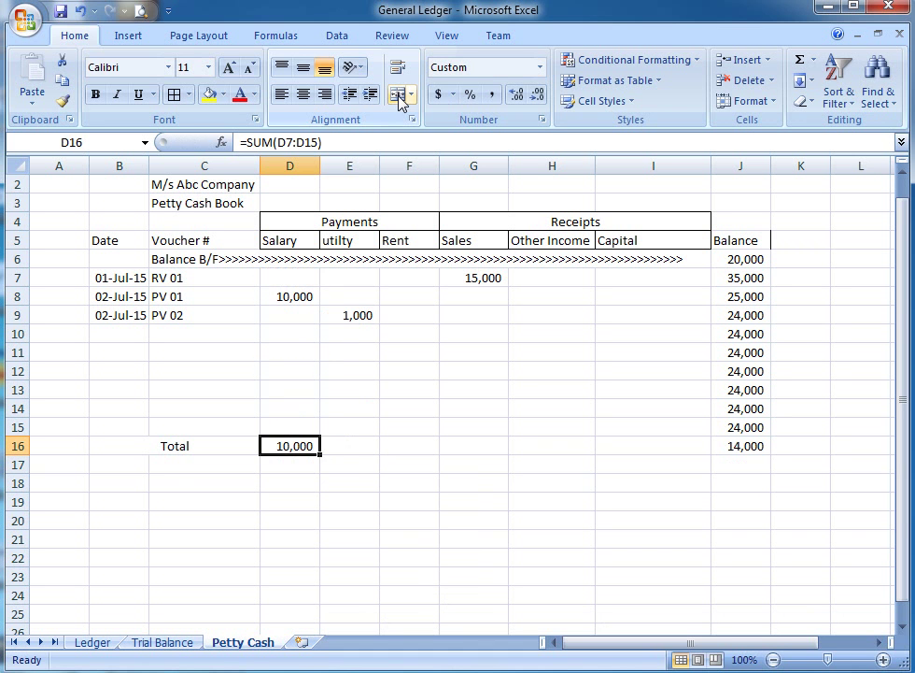
pyautogui.hotkey('ctrl', 'c')
pyautogui.hotkey('shift', 'Right')
pyautogui.hotkey('shift', 'Right')
pyautogui.hotkey('shift', 'Right')
pyautogui.hotkey('shift', 'Right')
pyautogui.hotkey('shift', 'Right')
pyautogui.hotkey('shift', 'Right')
pyautogui.hotkey('shift', 'Left')
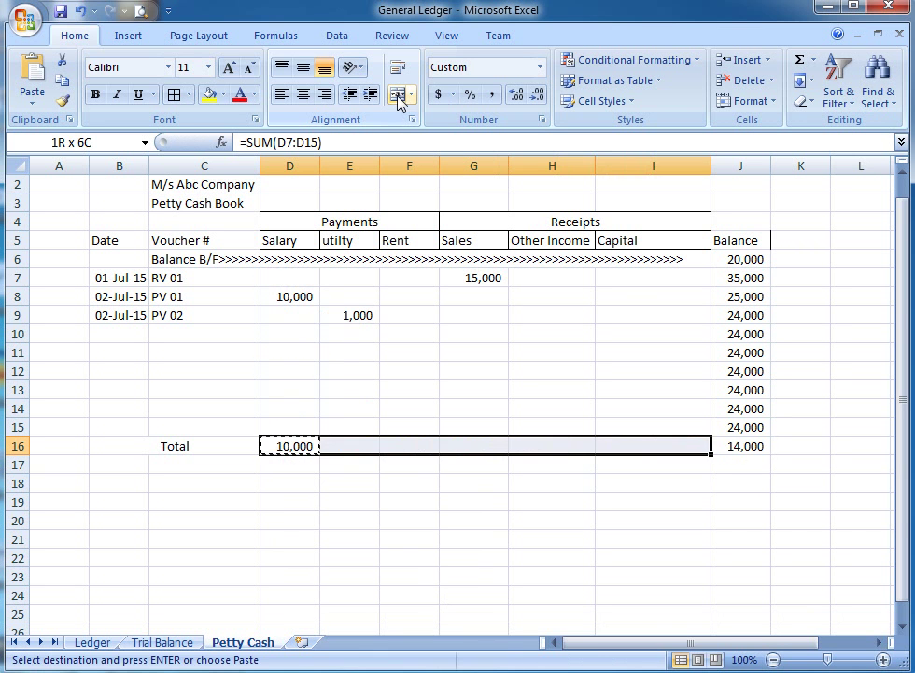
pyautogui.press('Return')
pyautogui.press('Right')
pyautogui.press('Right')
pyautogui.press('Right')
pyautogui.press('Right')
pyautogui.press('Right')
pyautogui.press('Right')
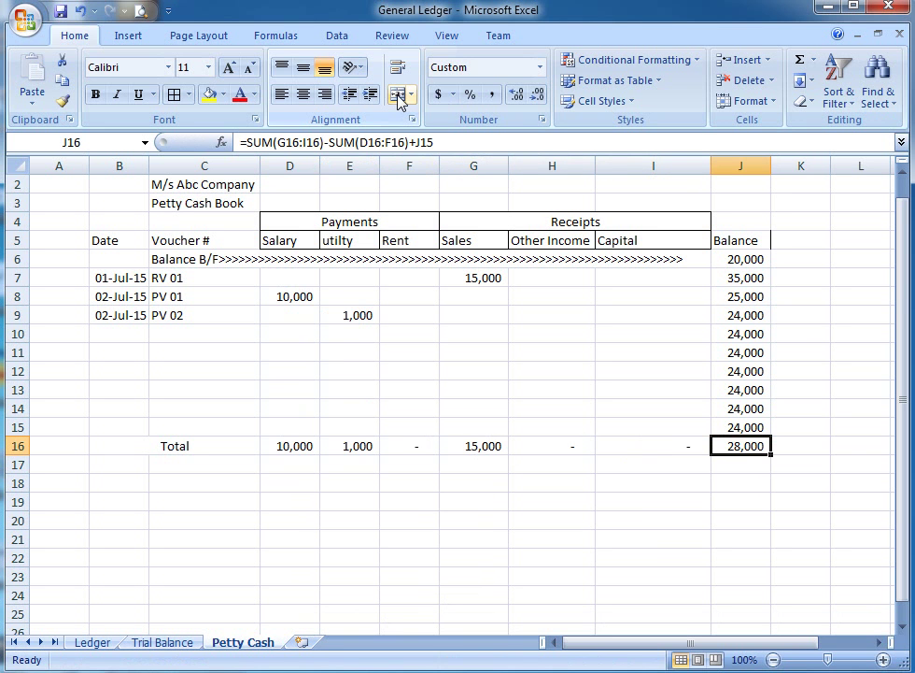
# Replace J16's balance formula with 0 after checking row 15's balance formula.
pyautogui.press('Delete')
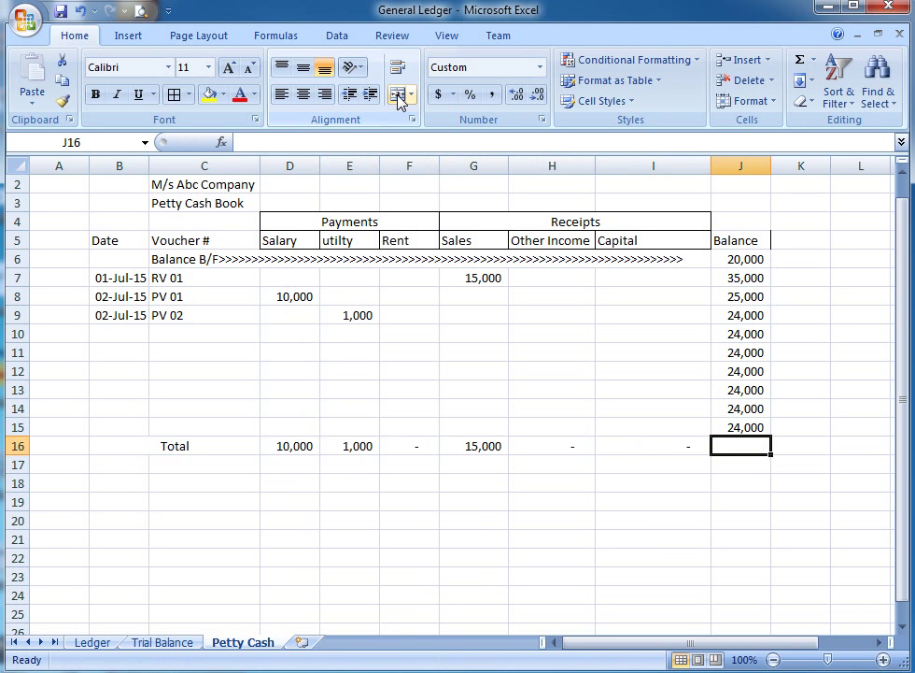
pyautogui.press('Up')
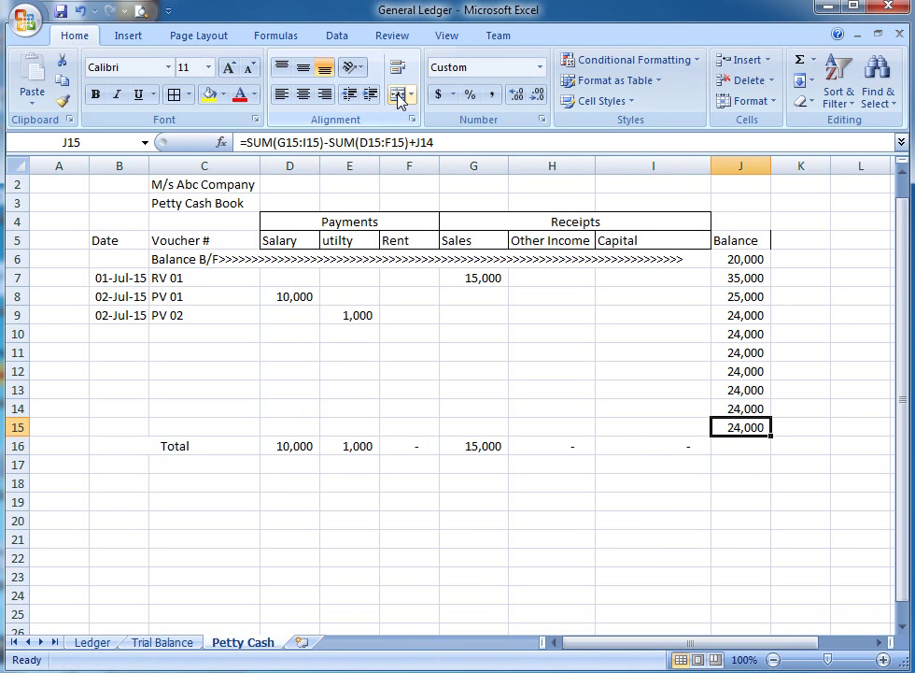
pyautogui.press('Down')
pyautogui.press('Up')
pyautogui.press('Down')
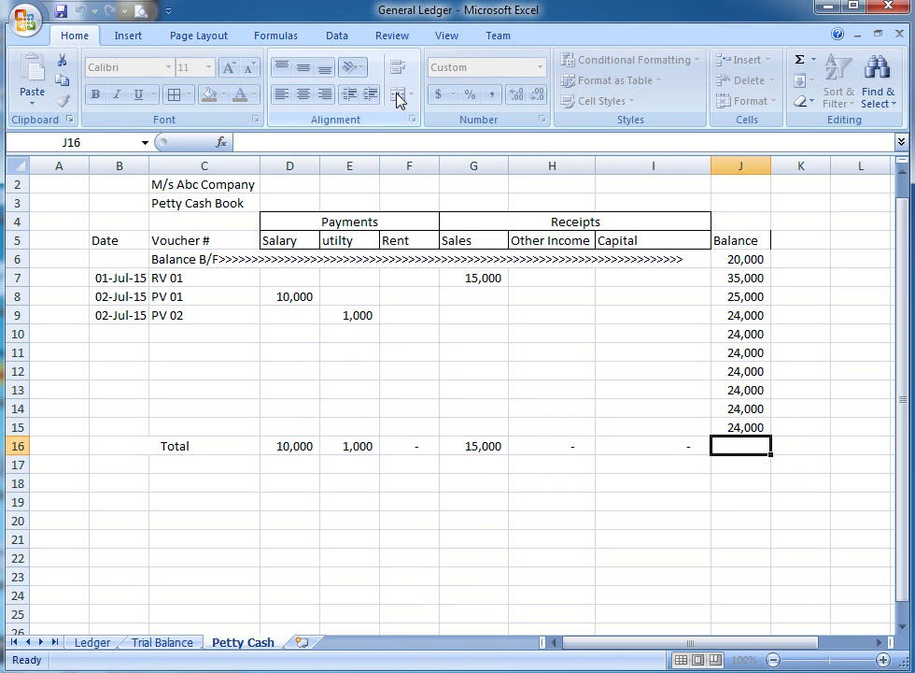
pyautogui.press('Up')
pyautogui.press('F2')
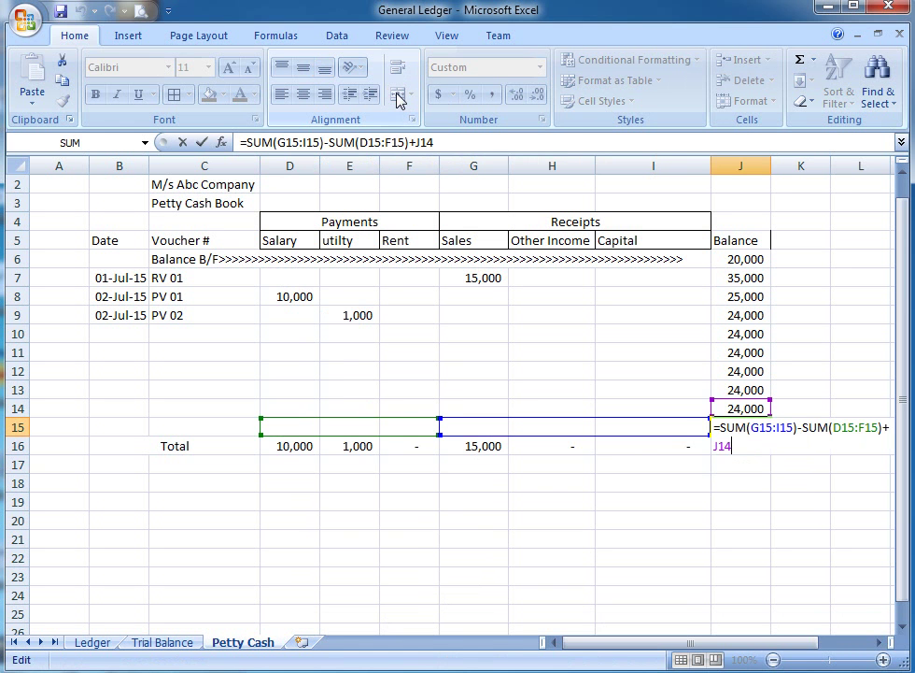
pyautogui.press('Return')
pyautogui.press('Up')
pyautogui.press('Down')
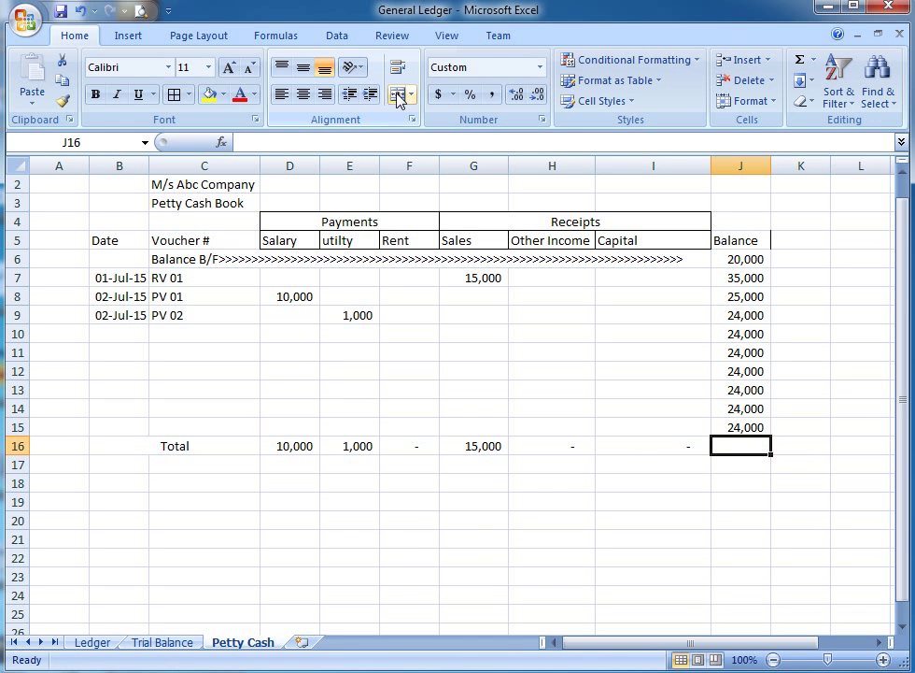
pyautogui.write('0')
pyautogui.press('Return')
# Check the Total label and Salary total, then select row 15 across B15:J15.
pyautogui.press('Up')
pyautogui.press('Left')
pyautogui.press('Left')
pyautogui.press('Left')
pyautogui.press('Left')
pyautogui.press('Left')
pyautogui.press('Left')
pyautogui.press('Left')
pyautogui.press('Left')
pyautogui.press('Left')
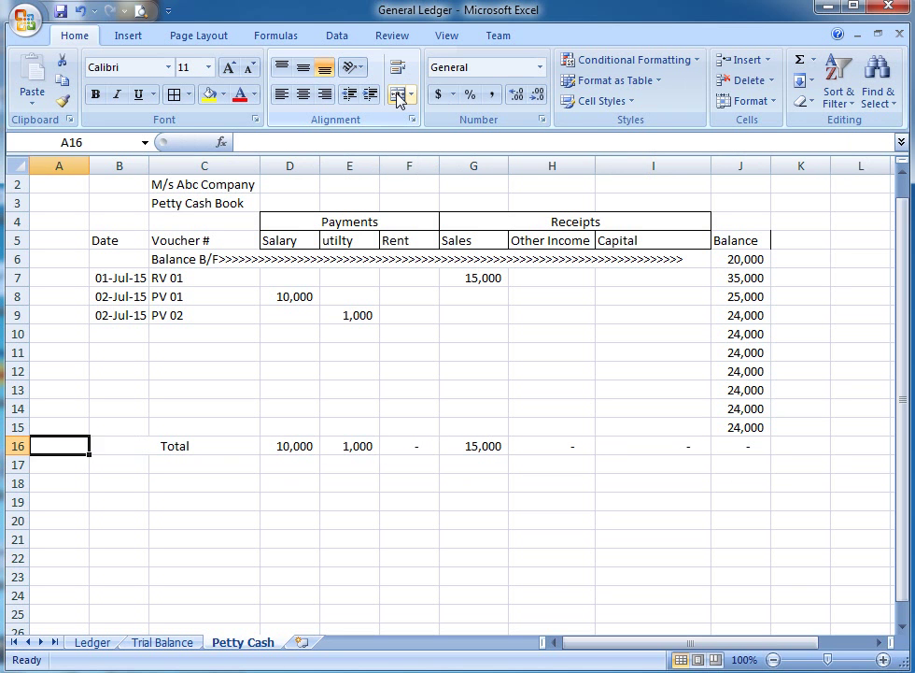
pyautogui.press('Up')
pyautogui.press('Right')
pyautogui.press('Down')
pyautogui.hotkey('shift', 'Right')
pyautogui.press('Up')
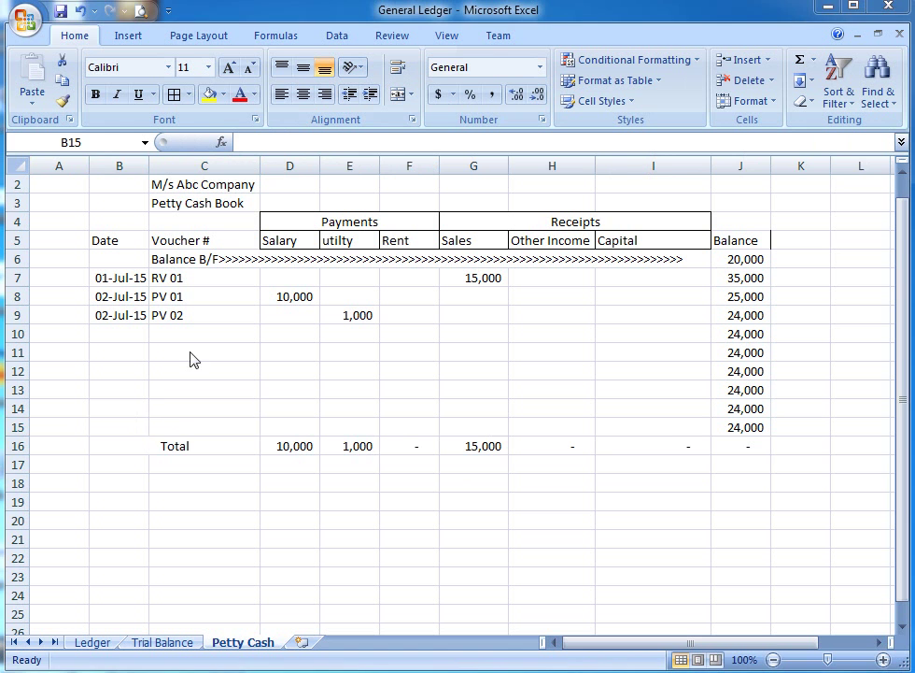
pyautogui.press('Down')
pyautogui.press('Up')
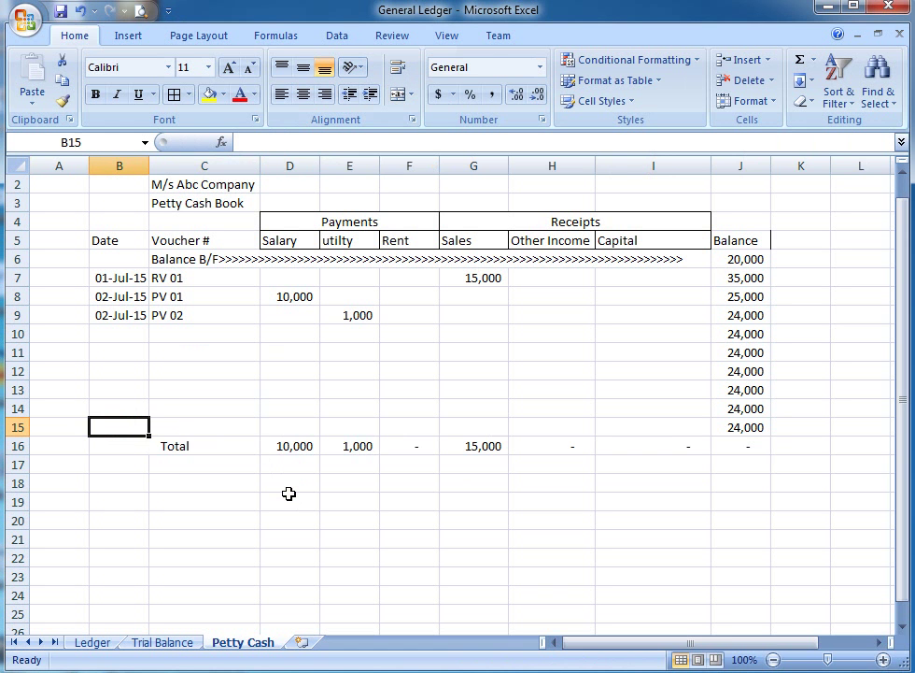
pyautogui.hotkey('shift', 'Right')
pyautogui.hotkey('shift', 'Right')
pyautogui.hotkey('shift', 'Right')
pyautogui.hotkey('shift', 'Right')
pyautogui.hotkey('shift', 'Right')
pyautogui.hotkey('shift', 'Right')
pyautogui.hotkey('shift', 'Right')
pyautogui.hotkey('shift', 'Right')
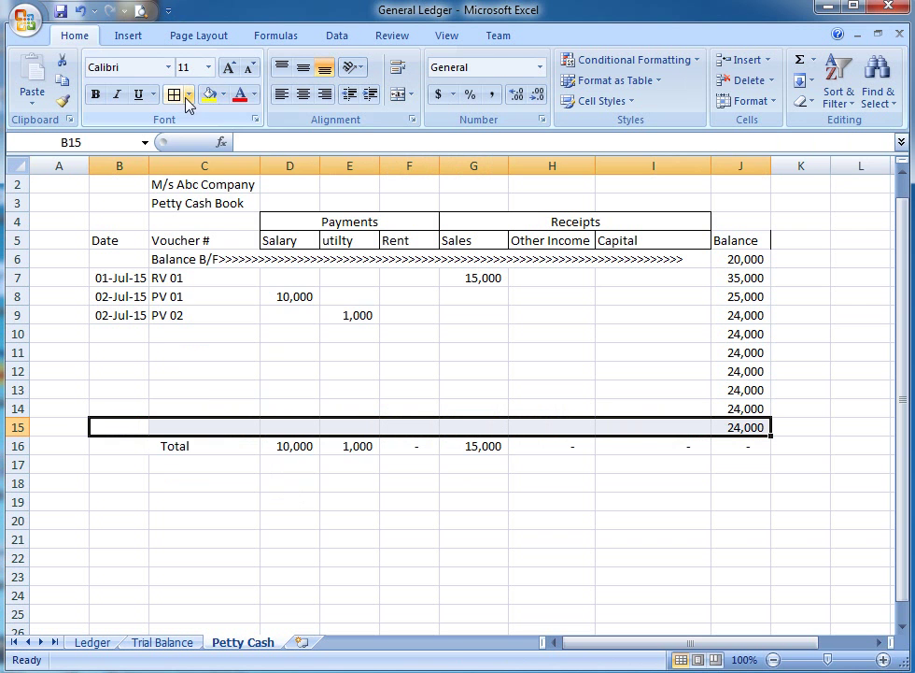
# Give B15:J15 a thick bottom border and make B16:J16 bold with top and double bottom borders.
pyautogui.click(188, 94)
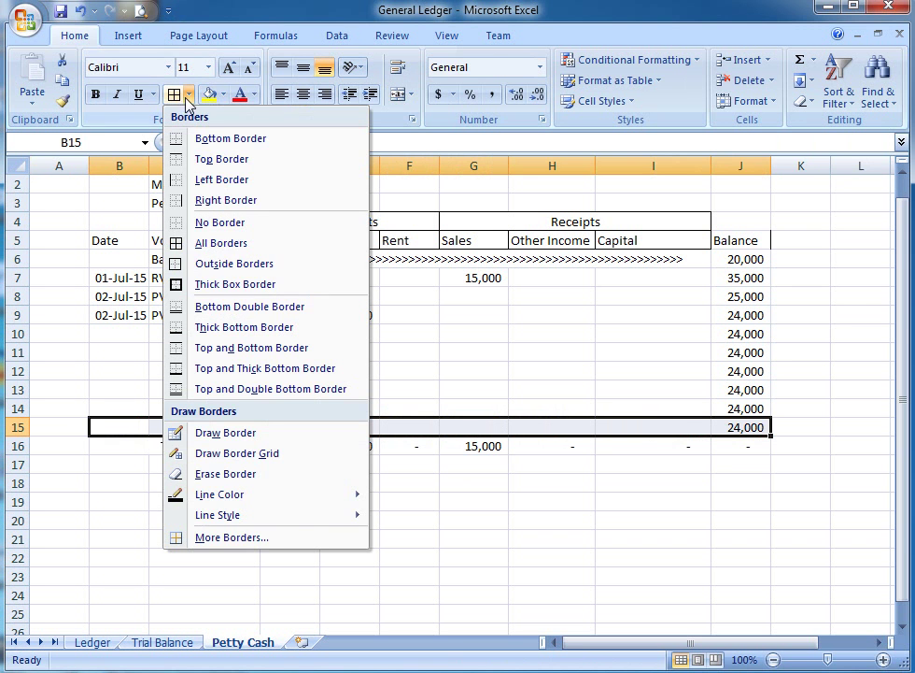
pyautogui.click(232, 328)
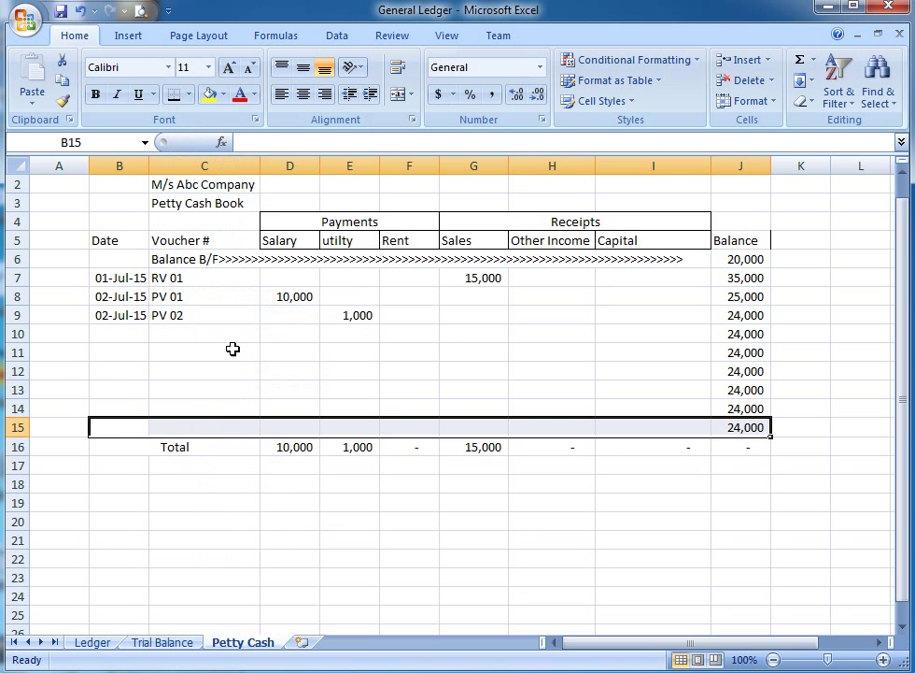
pyautogui.press('Down')
pyautogui.hotkey('shift', 'Right')
pyautogui.hotkey('shift', 'Right')
pyautogui.hotkey('shift', 'Right')
pyautogui.hotkey('shift', 'Right')
pyautogui.hotkey('shift', 'Right')
pyautogui.hotkey('shift', 'Right')
pyautogui.hotkey('shift', 'Right')
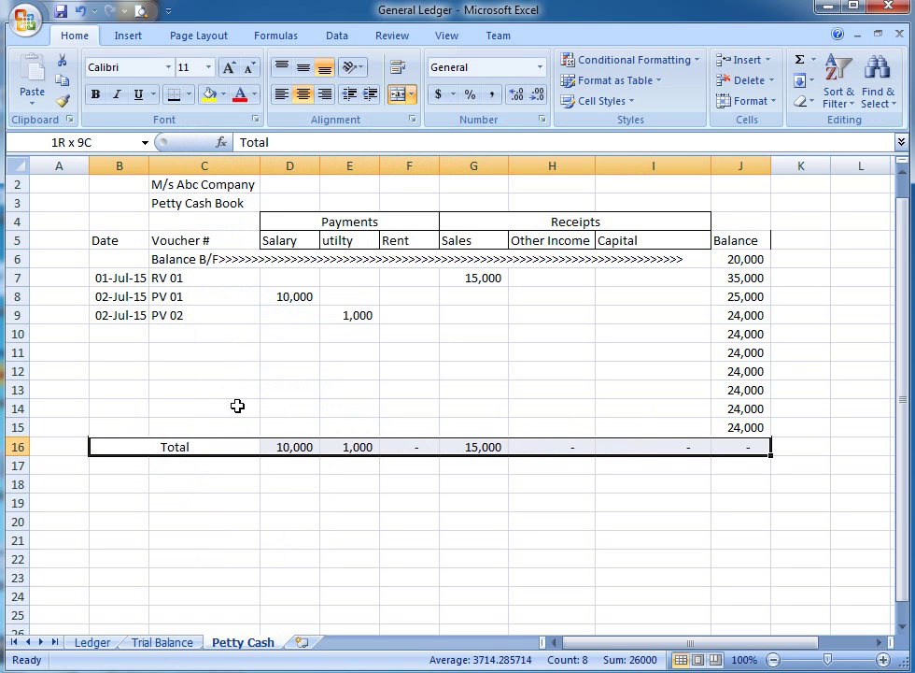
pyautogui.hotkey('ctrl', 'b')
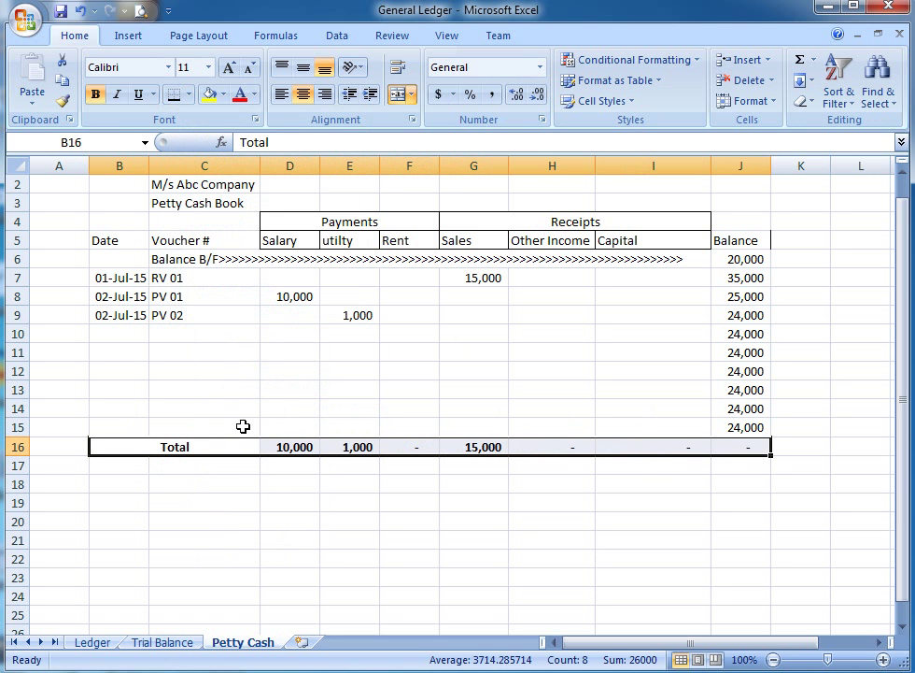
pyautogui.click(193, 95)
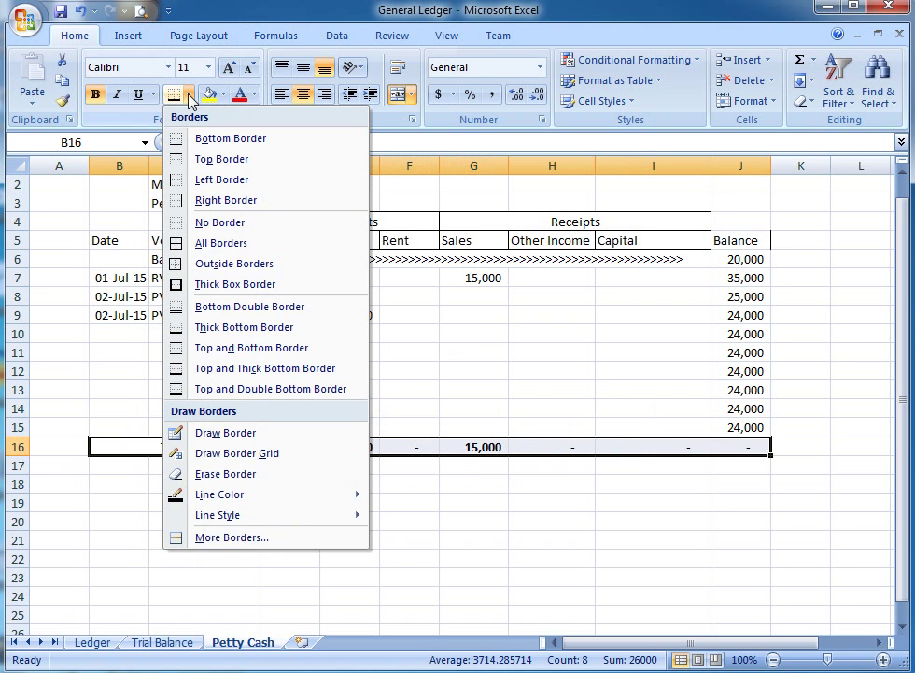
pyautogui.click(238, 389)
# Box the Date and Voucher # headers in B5:C5 with All Borders.
pyautogui.press('Up')
pyautogui.press('Up')
pyautogui.press('Up')
pyautogui.press('Up')
pyautogui.press('Up')
pyautogui.press('Up')
pyautogui.press('Up')
pyautogui.press('Up')
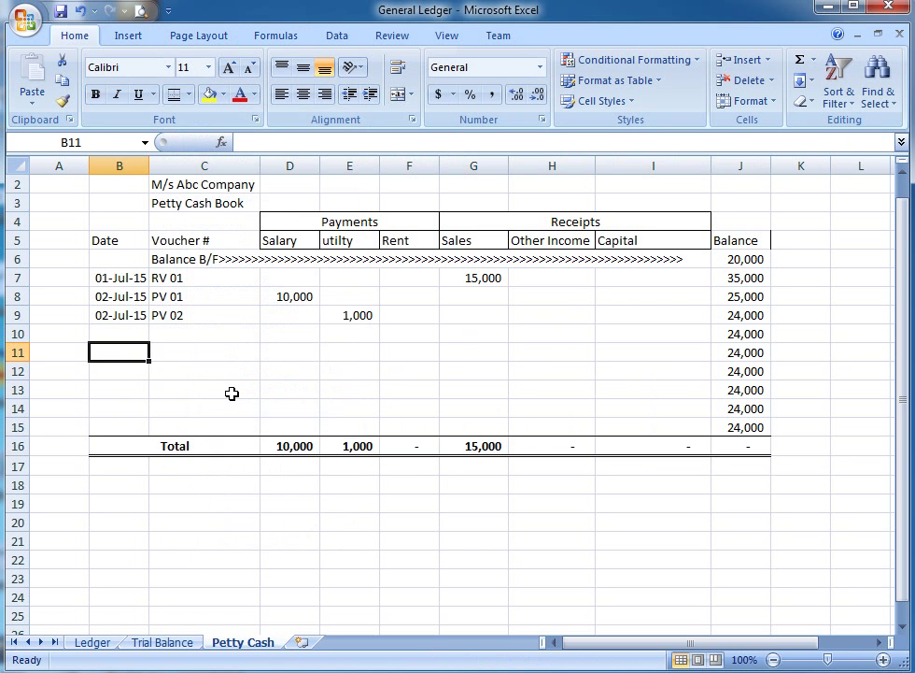
pyautogui.press('Up')
pyautogui.press('Up')
pyautogui.press('Up')
pyautogui.hotkey('shift', 'Right')
pyautogui.hotkey('shift', 'Right')
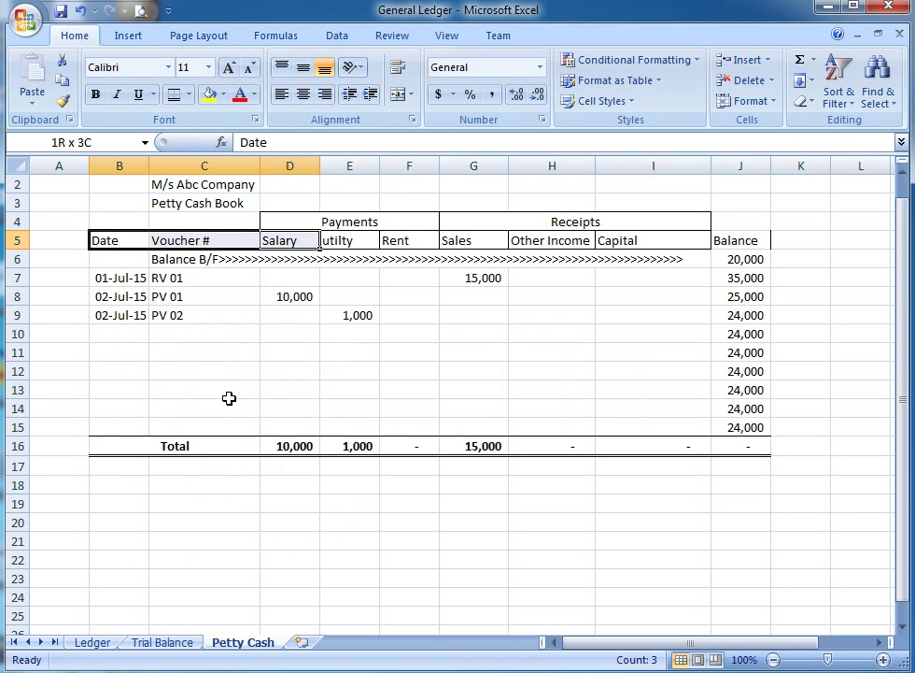
pyautogui.hotkey('shift', 'Left')
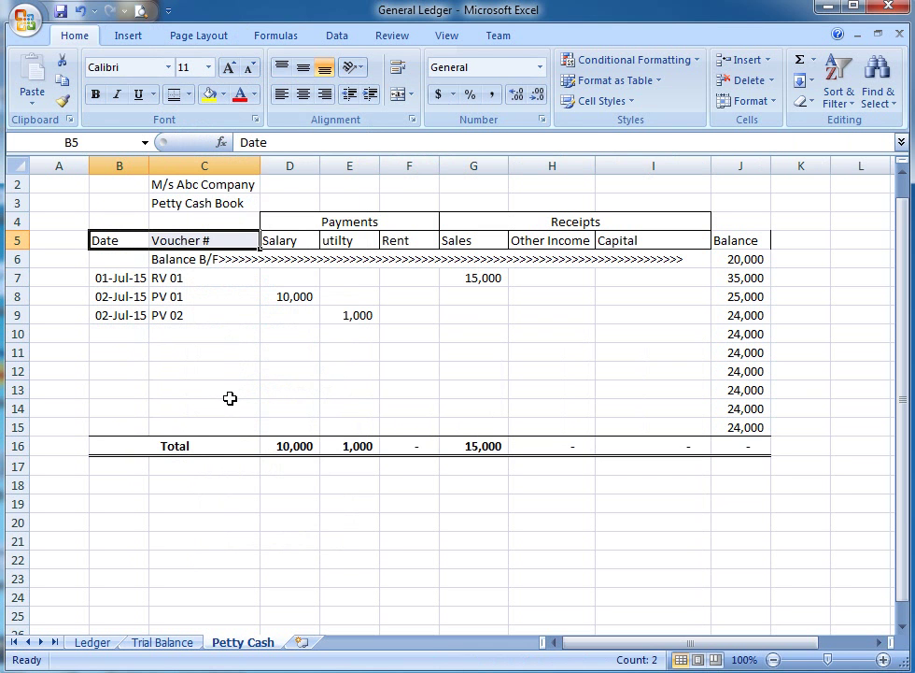
pyautogui.click(187, 94)
pyautogui.click(224, 240)
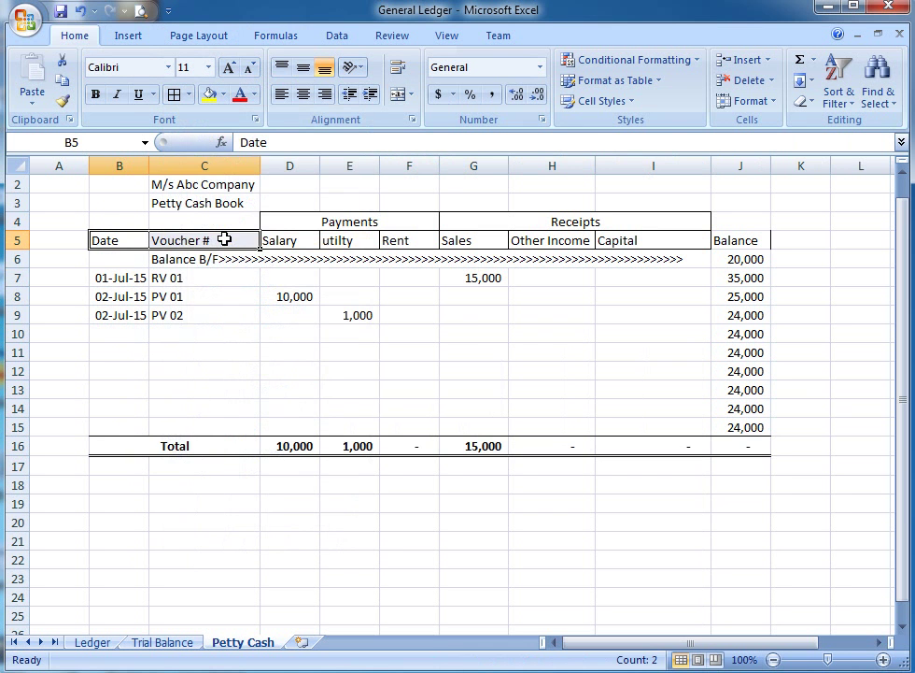
# Check row 7's balance formula, ending on the Salary cell below PV 02.
pyautogui.press('Down')
pyautogui.press('Down')
pyautogui.press('Right')
pyautogui.press('Right')
pyautogui.press('Right')
pyautogui.press('Right')
pyautogui.press('Right')
pyautogui.press('Right')
pyautogui.press('Right')
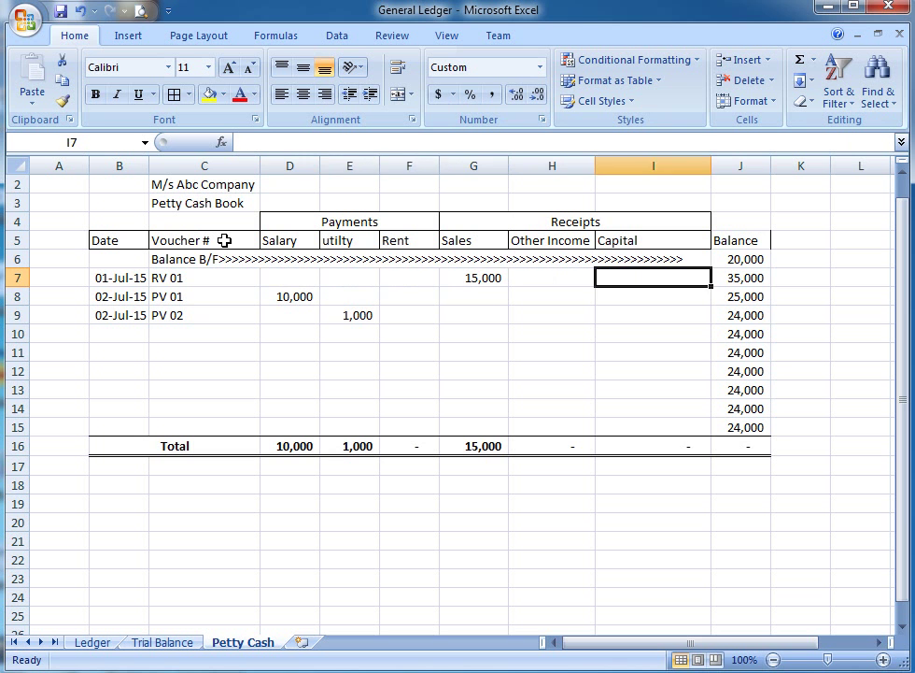
pyautogui.press('Right')
pyautogui.press('Left')
pyautogui.press('Left')
pyautogui.press('Left')
pyautogui.press('Left')
pyautogui.press('Left')
pyautogui.press('Left')
pyautogui.press('Down')
pyautogui.press('Down')
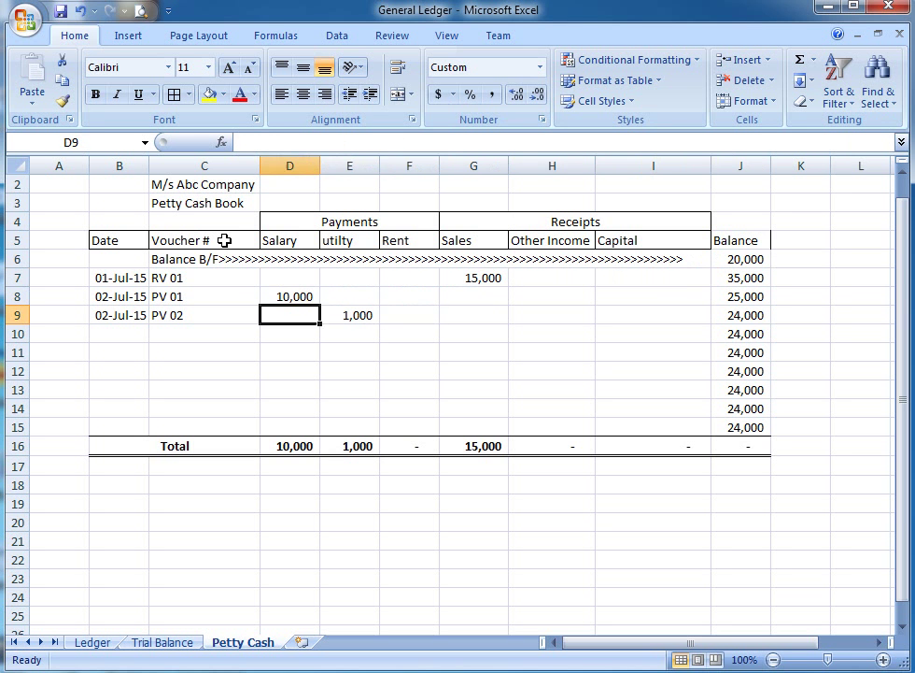
# Delete entire rows 10 to 15 using Ctrl+- on D10:D15.
pyautogui.press('Down')
pyautogui.hotkey('shift', 'Down')
pyautogui.hotkey('shift', 'Down')
pyautogui.hotkey('shift', 'Down')
pyautogui.hotkey('shift', 'Down')
pyautogui.hotkey('shift', 'Down')
pyautogui.hotkey('ctrl', '-')
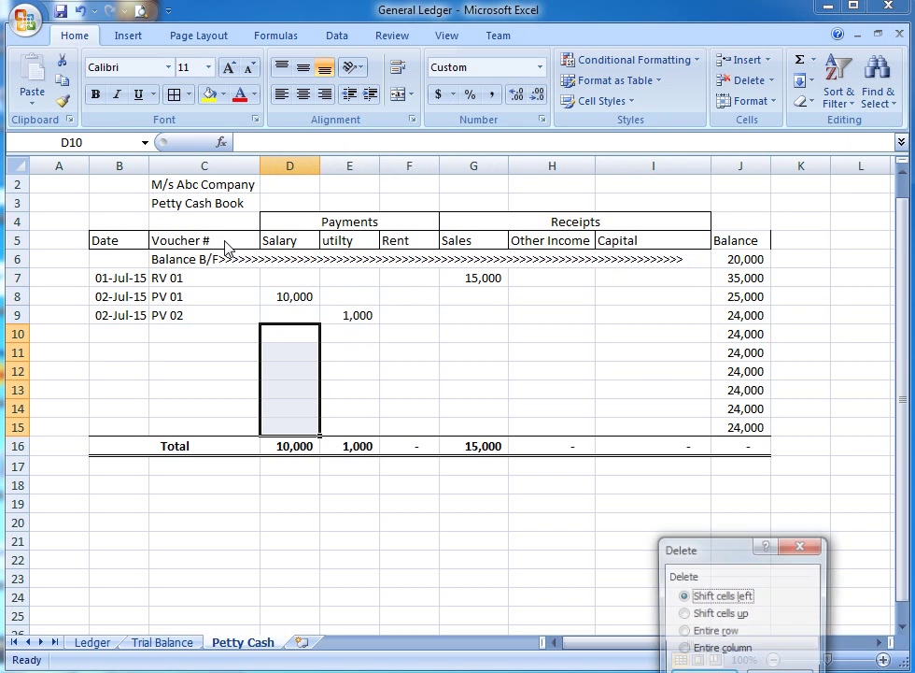
pyautogui.press('r')
pyautogui.press('Return')
pyautogui.press('Down')
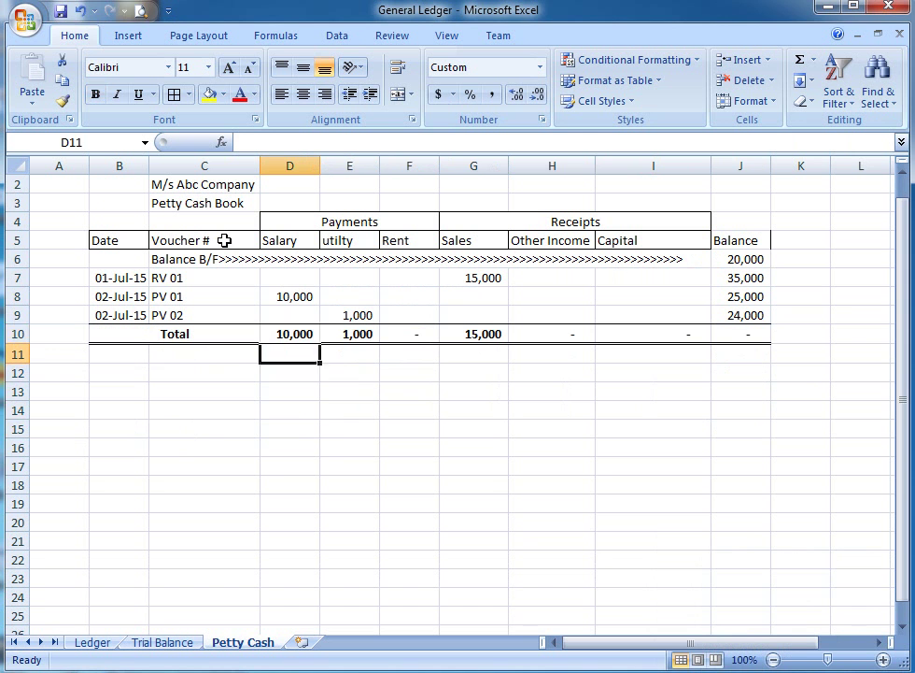
pyautogui.press('Up')
pyautogui.press('Up')
# Insert an entire blank row at the PV 02 row, then undo it.
pyautogui.hotkey('ctrl', '+')
pyautogui.press('r')
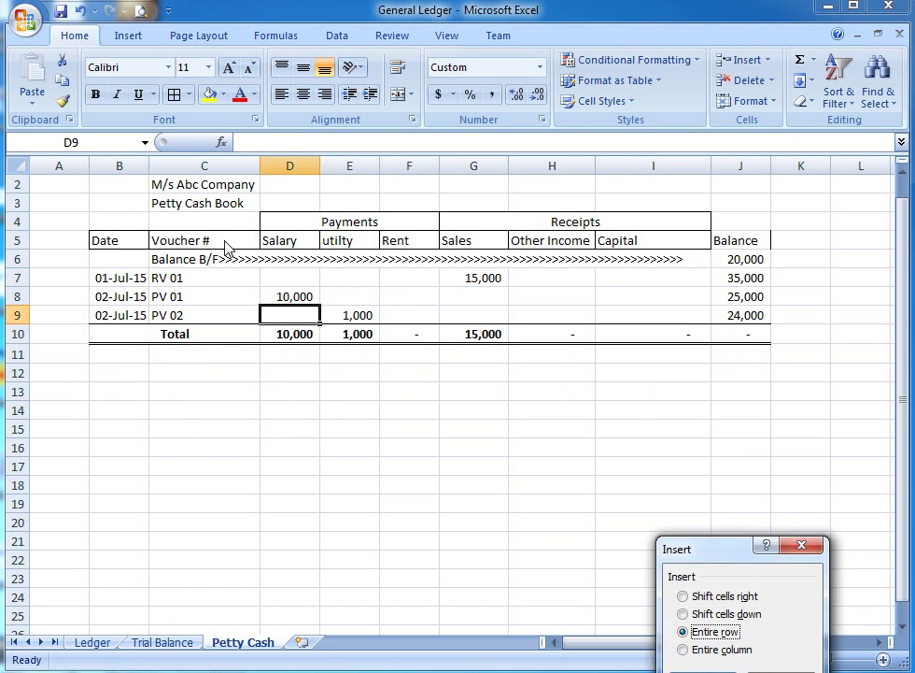
pyautogui.press('Return')
pyautogui.hotkey('ctrl', 'z')
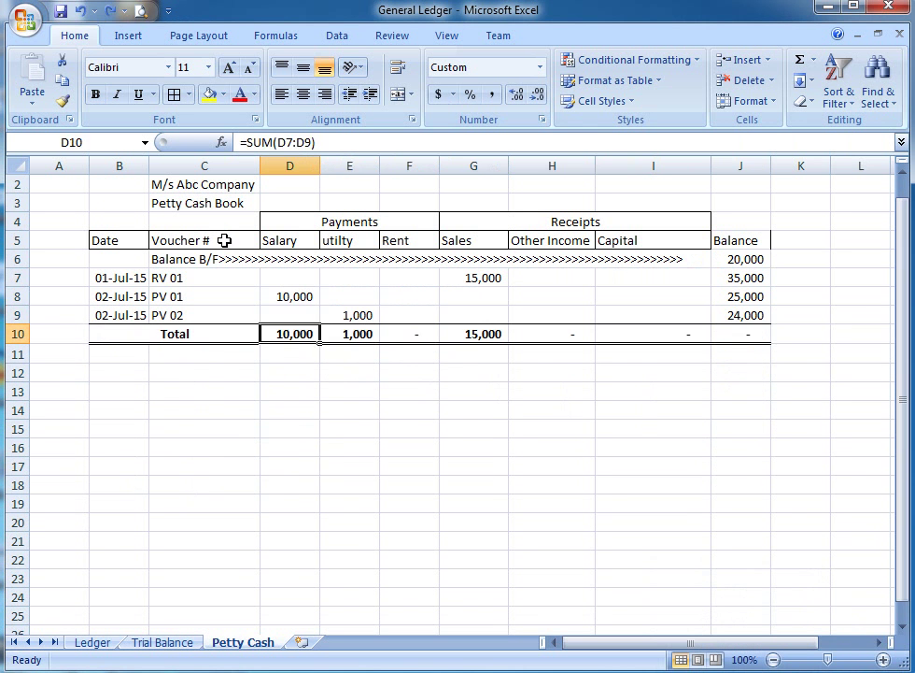
pyautogui.press('Up')
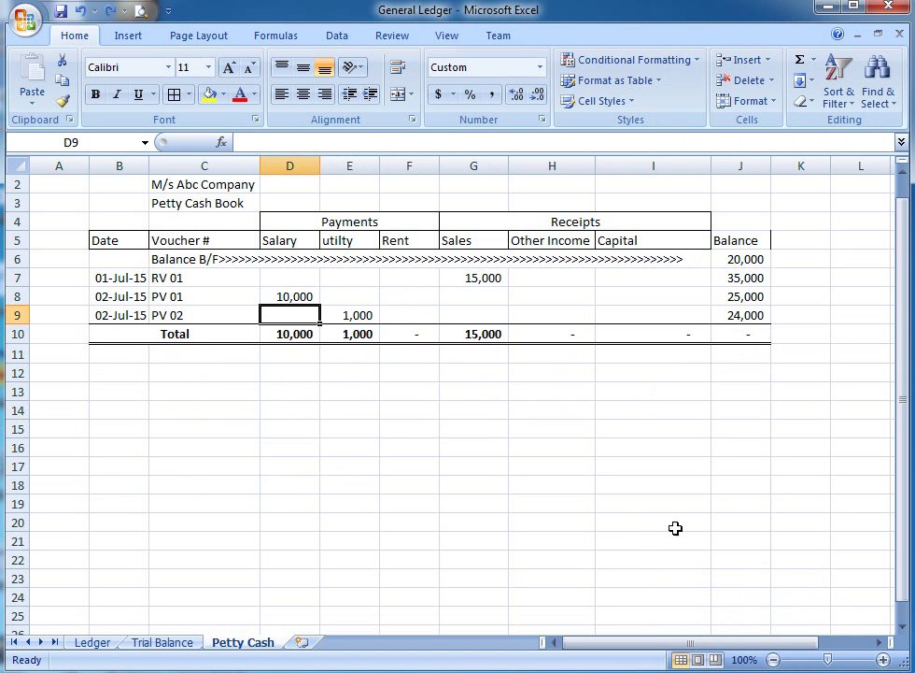
pyautogui.click(749, 225)
pyautogui.scroll(1, 591, 473)
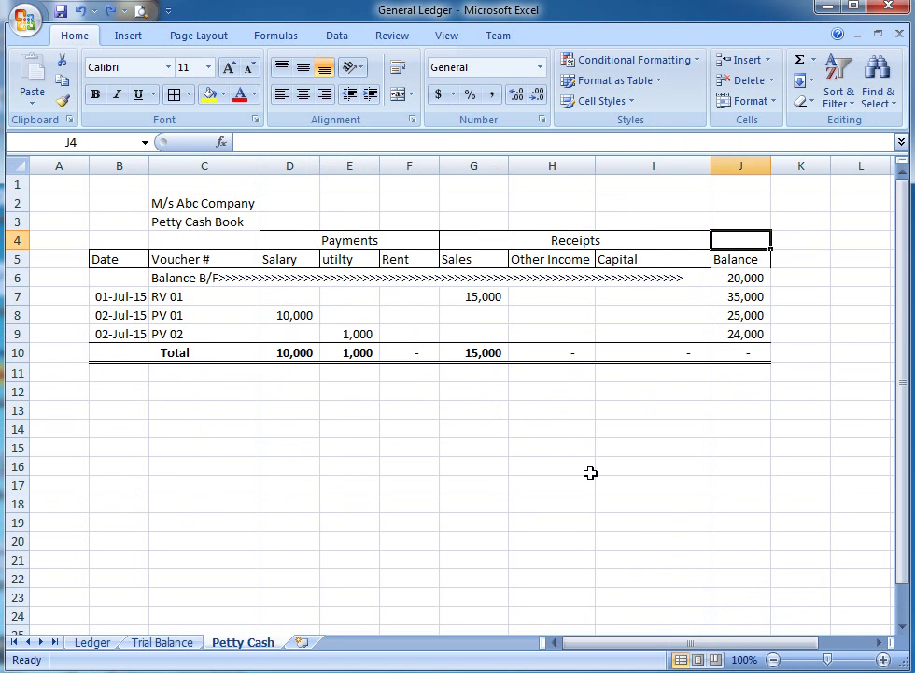